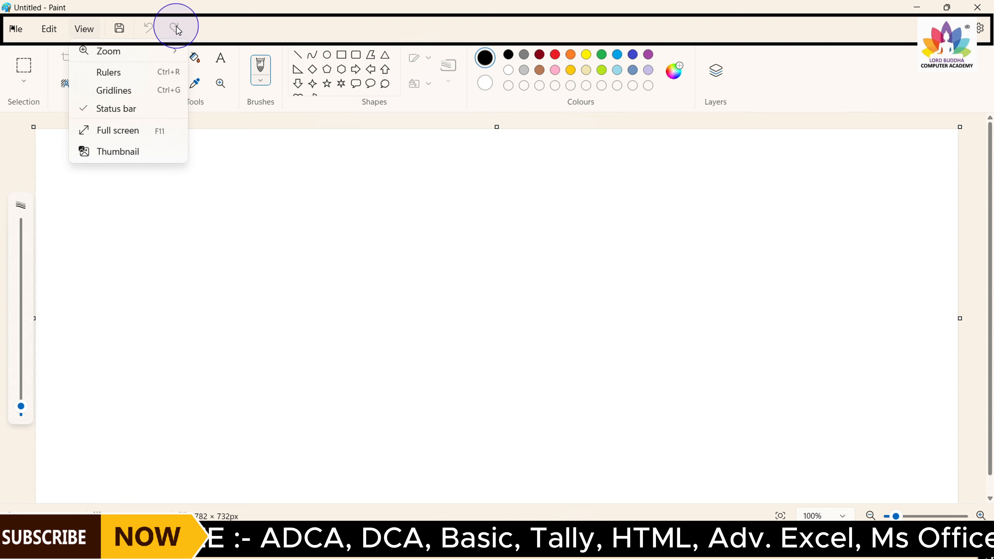
# Step: Shrink the blank canvas to a small page by its corners, then enlarge it again to nearly fill the workspace
pyautogui.click(176, 28)
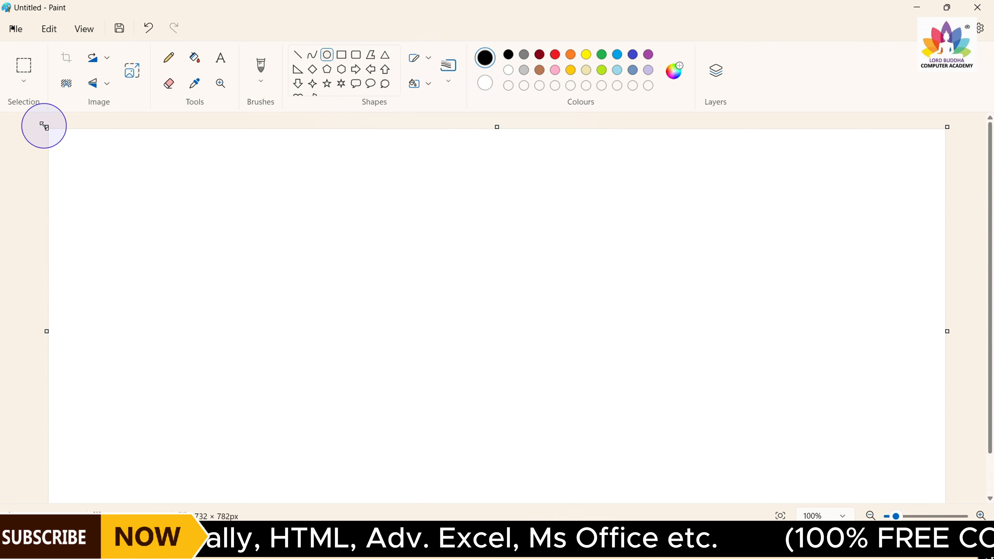
pyautogui.moveTo(45, 126); pyautogui.dragTo(845, 401)
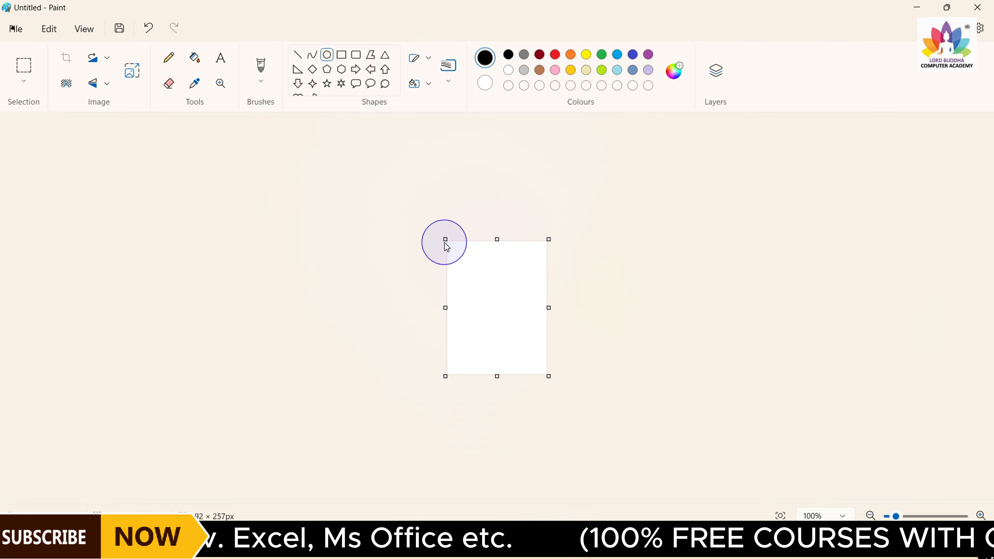
pyautogui.moveTo(446, 237); pyautogui.dragTo(154, 146)
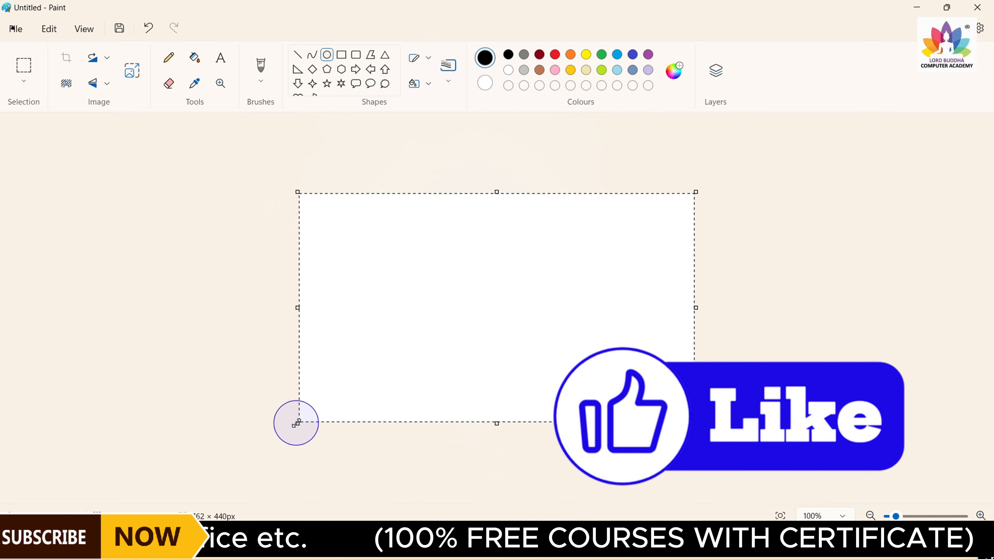
pyautogui.moveTo(296, 423); pyautogui.dragTo(13, 509)
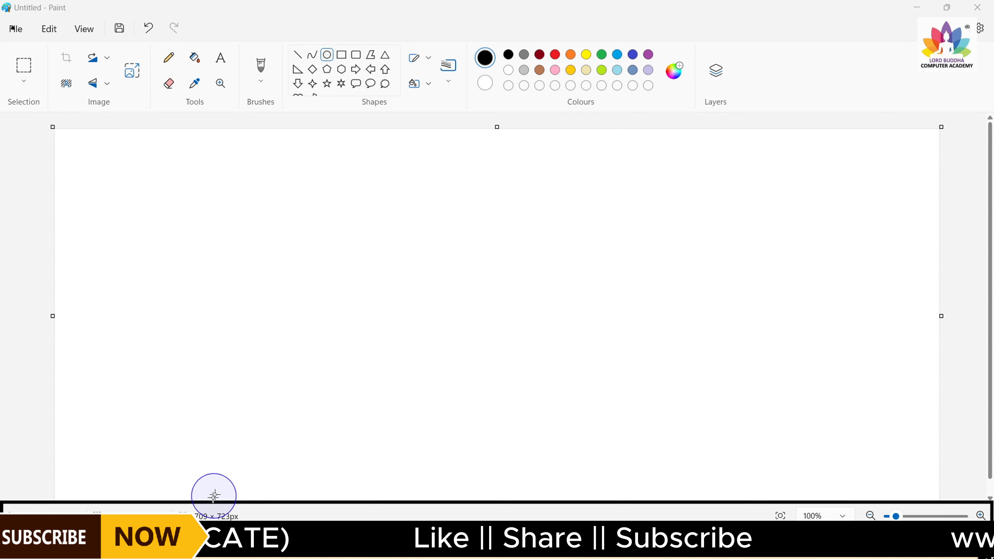
pyautogui.moveTo(53, 127); pyautogui.dragTo(153, 204)
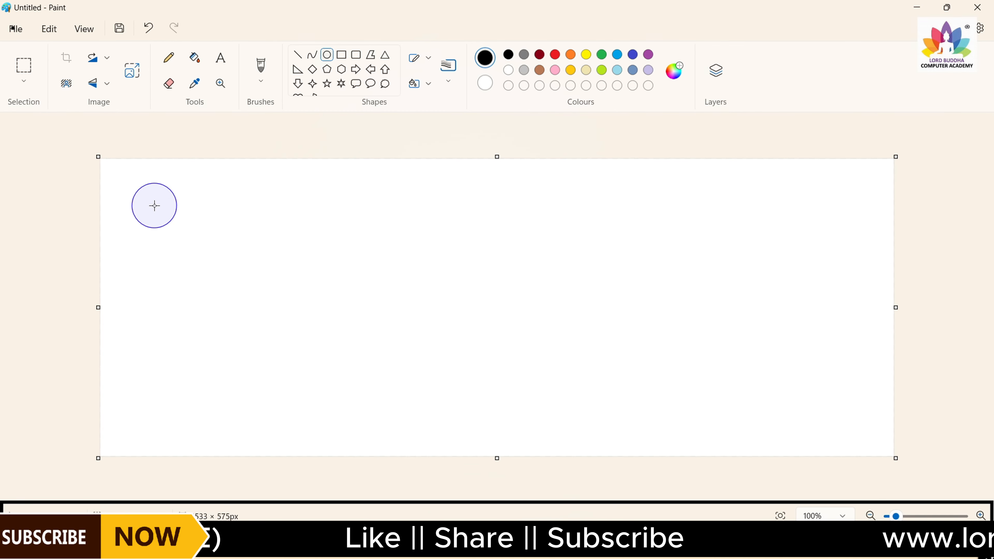
pyautogui.moveTo(98, 157)
pyautogui.mouseDown()
pyautogui.moveTo(62, 135)
pyautogui.moveTo(36, 98)
pyautogui.mouseUp()
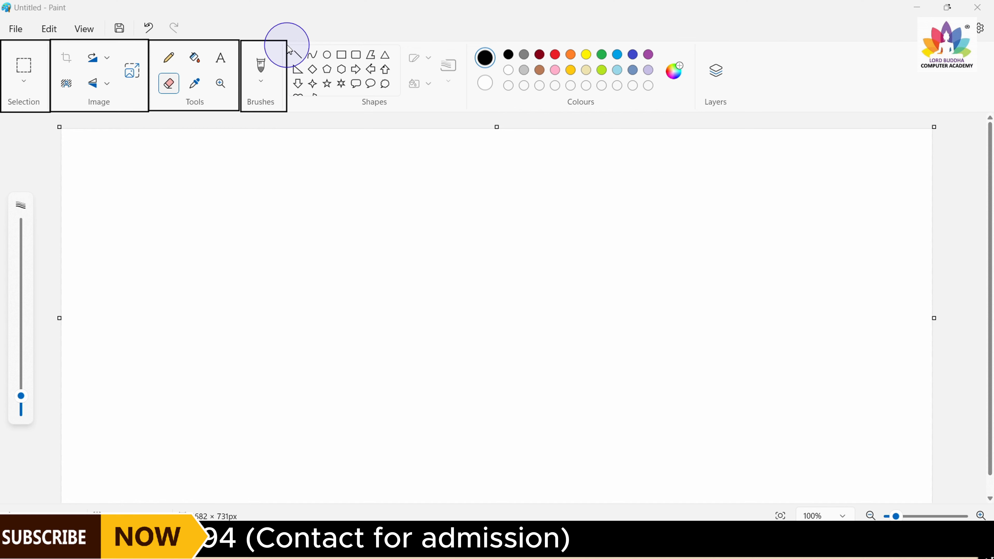
pyautogui.moveTo(288, 38)
pyautogui.mouseDown()
pyautogui.moveTo(329, 114)
pyautogui.moveTo(458, 112)
pyautogui.mouseUp()
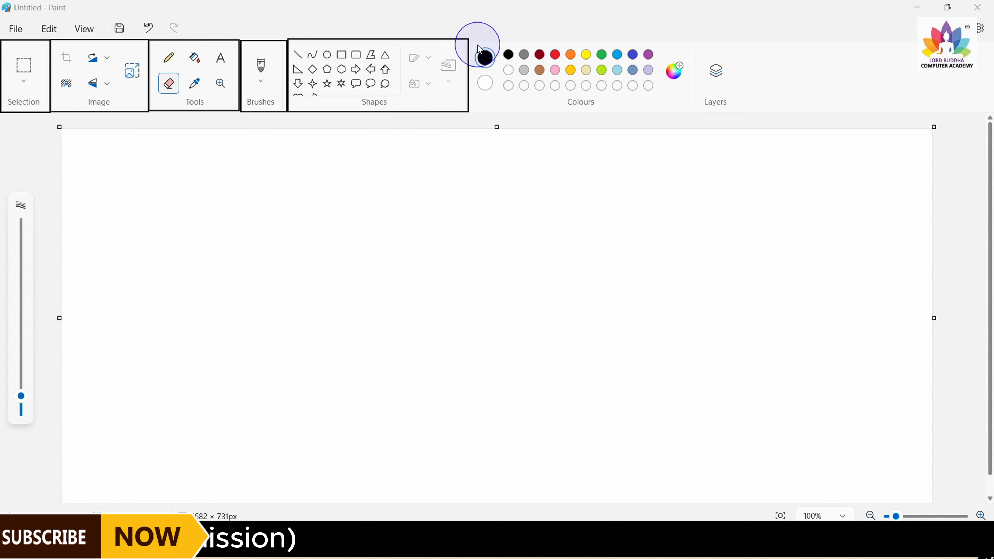
pyautogui.moveTo(472, 39); pyautogui.dragTo(670, 111)
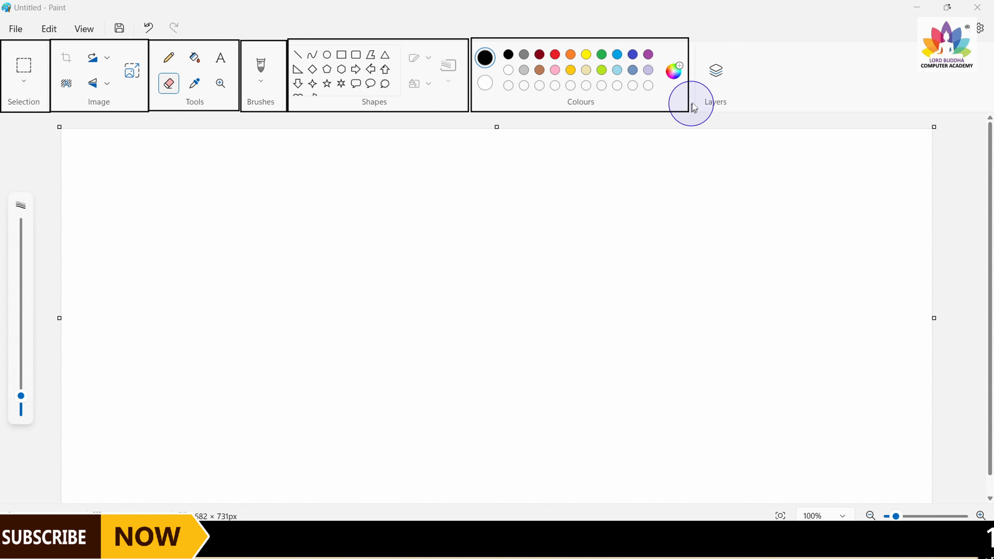
pyautogui.moveTo(696, 42); pyautogui.dragTo(705, 114)
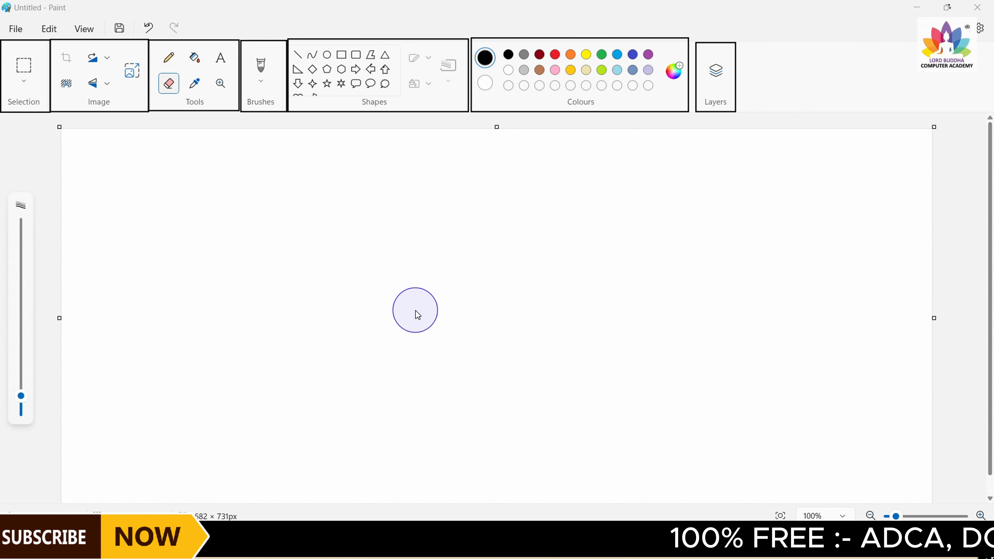
pyautogui.moveTo(299, 359)
pyautogui.mouseDown()
pyautogui.moveTo(244, 161)
pyautogui.moveTo(211, 122)
pyautogui.mouseUp()
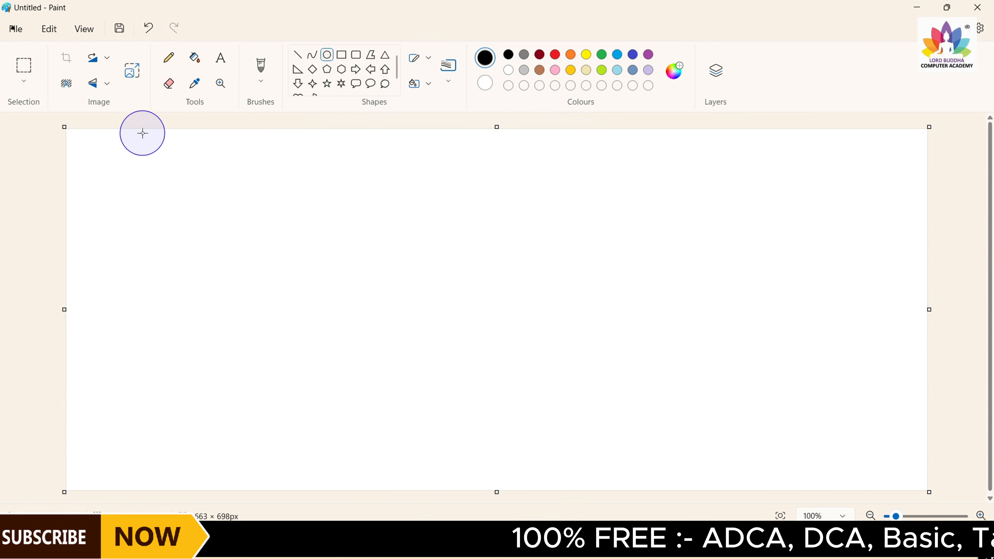
# Step: Draw an open loop and handwrite a first name in thin black Pencil strokes, with a long rising line beneath it
pyautogui.click(169, 58)
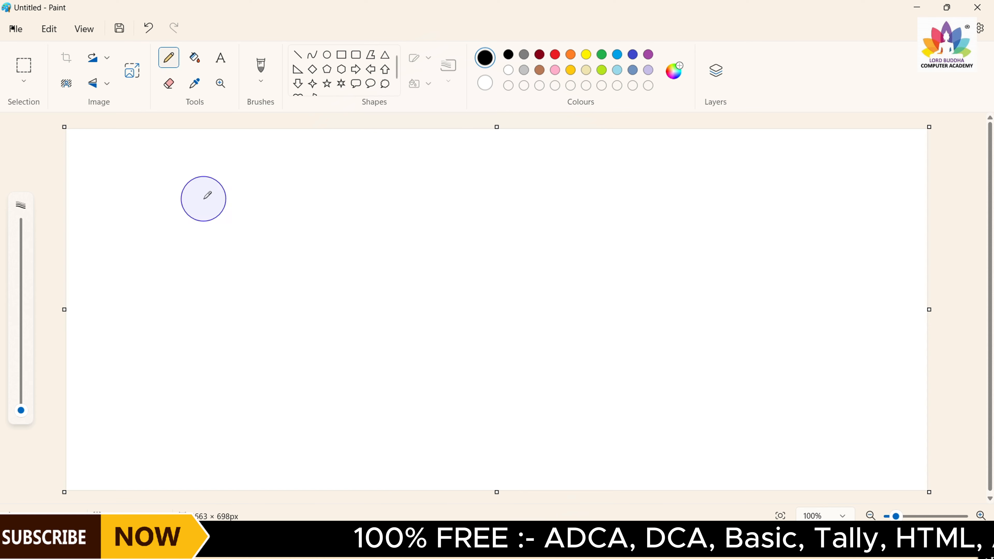
pyautogui.moveTo(182, 179)
pyautogui.mouseDown()
pyautogui.moveTo(160, 216)
pyautogui.moveTo(168, 252)
pyautogui.moveTo(212, 282)
pyautogui.moveTo(266, 276)
pyautogui.moveTo(287, 229)
pyautogui.moveTo(257, 222)
pyautogui.moveTo(229, 271)
pyautogui.mouseUp()
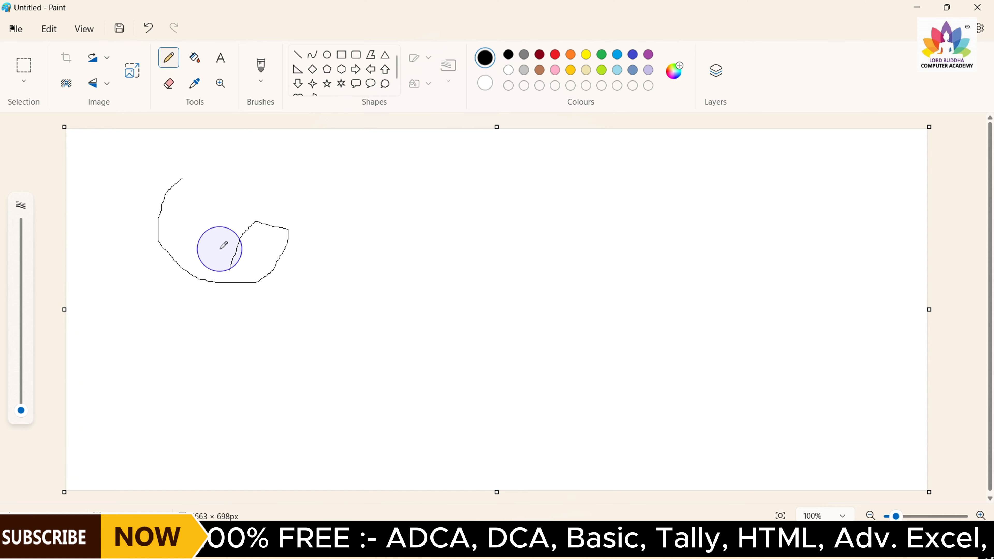
pyautogui.moveTo(352, 247)
pyautogui.mouseDown()
pyautogui.moveTo(321, 252)
pyautogui.moveTo(369, 344)
pyautogui.moveTo(256, 369)
pyautogui.mouseUp()
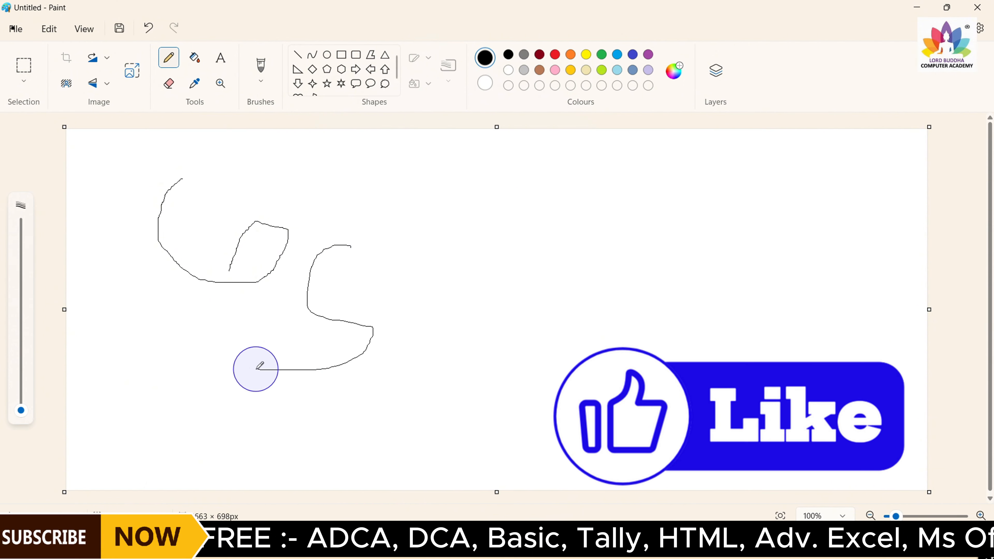
pyautogui.moveTo(365, 260)
pyautogui.mouseDown()
pyautogui.moveTo(387, 355)
pyautogui.moveTo(423, 350)
pyautogui.mouseUp()
pyautogui.moveTo(449, 298)
pyautogui.mouseDown()
pyautogui.moveTo(471, 345)
pyautogui.moveTo(505, 325)
pyautogui.mouseUp()
pyautogui.moveTo(473, 239); pyautogui.dragTo(497, 329)
pyautogui.moveTo(507, 263); pyautogui.dragTo(532, 320)
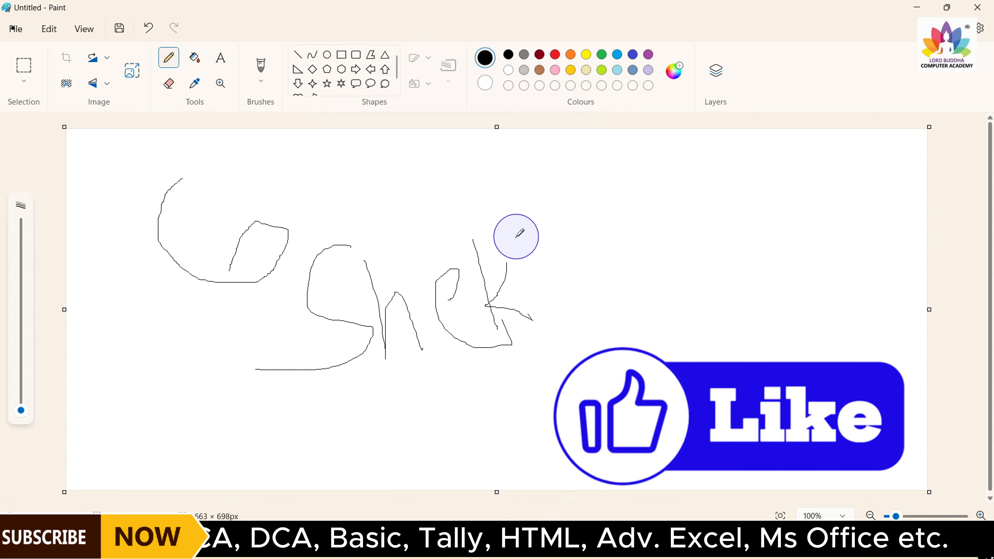
pyautogui.moveTo(516, 219); pyautogui.dragTo(516, 238)
pyautogui.moveTo(515, 217)
pyautogui.mouseDown()
pyautogui.moveTo(566, 326)
pyautogui.moveTo(569, 259)
pyautogui.moveTo(603, 292)
pyautogui.moveTo(637, 247)
pyautogui.moveTo(623, 259)
pyautogui.moveTo(686, 279)
pyautogui.mouseUp()
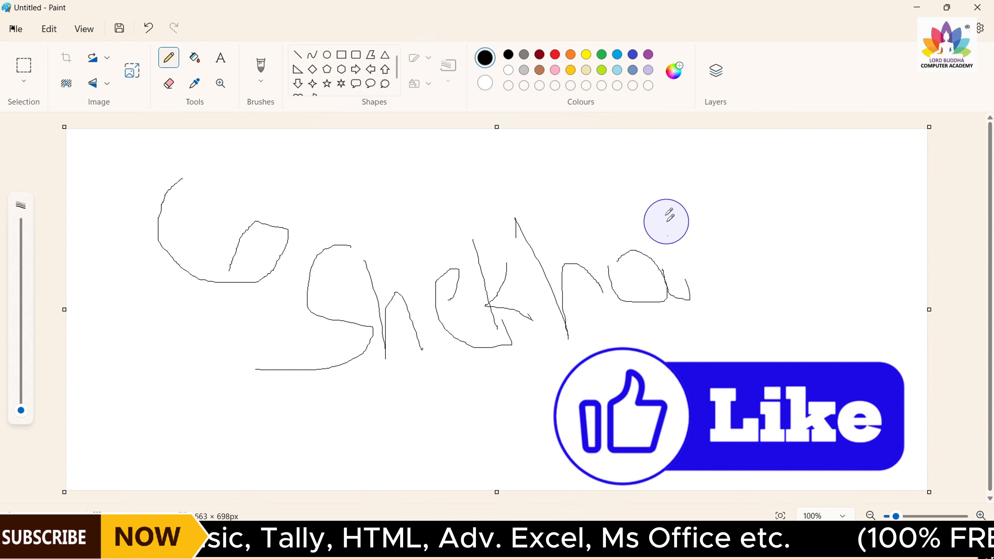
pyautogui.moveTo(657, 192); pyautogui.dragTo(709, 169)
pyautogui.moveTo(342, 407); pyautogui.dragTo(927, 292)
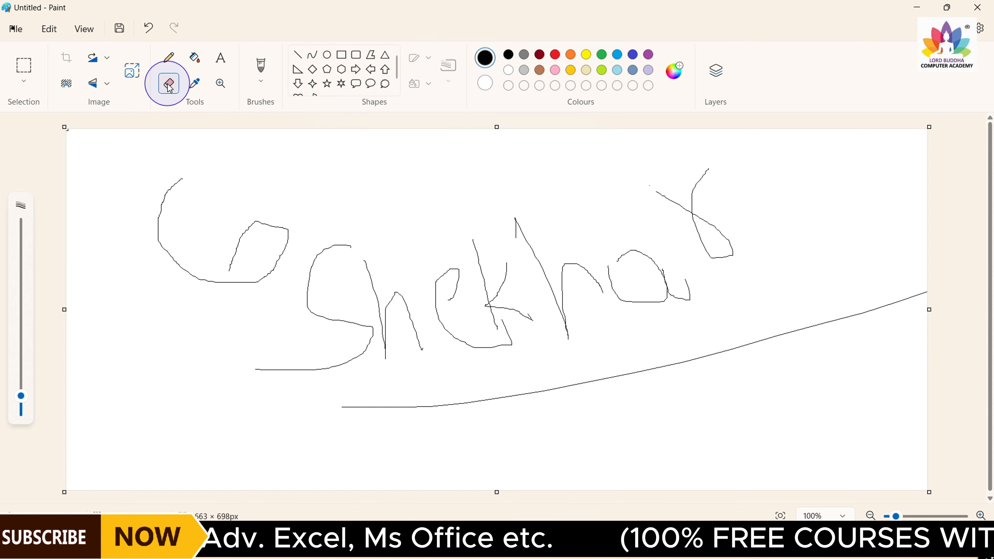
# Step: Erase all the pencil strokes, enlarging the Eraser to about 136 px to clear the canvas faster
pyautogui.moveTo(181, 176)
pyautogui.mouseDown()
pyautogui.moveTo(139, 256)
pyautogui.moveTo(180, 182)
pyautogui.moveTo(159, 200)
pyautogui.moveTo(169, 185)
pyautogui.moveTo(176, 254)
pyautogui.moveTo(166, 192)
pyautogui.moveTo(153, 247)
pyautogui.moveTo(178, 275)
pyautogui.moveTo(161, 249)
pyautogui.moveTo(156, 201)
pyautogui.moveTo(160, 267)
pyautogui.moveTo(163, 224)
pyautogui.mouseUp()
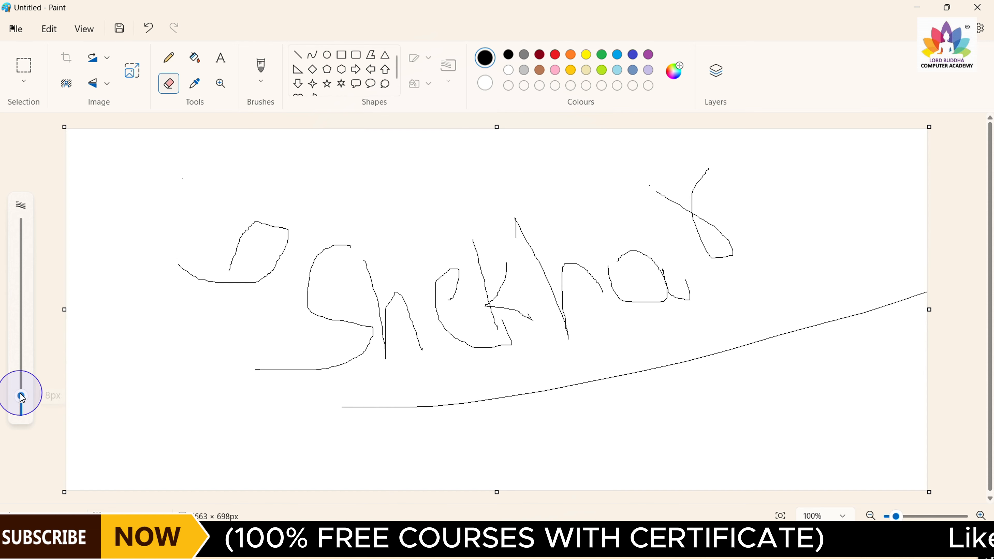
pyautogui.moveTo(22, 396); pyautogui.dragTo(23, 266)
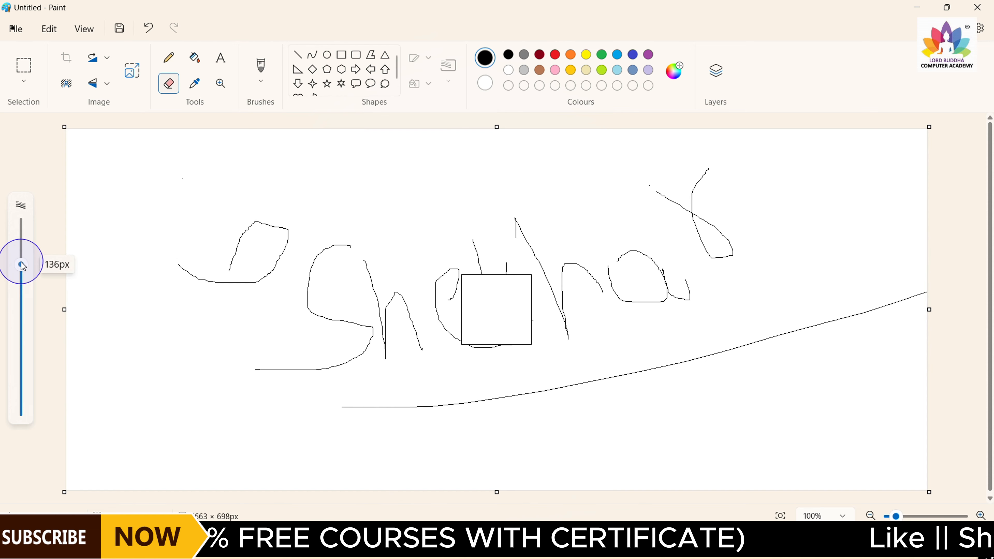
pyautogui.moveTo(153, 218)
pyautogui.mouseDown()
pyautogui.moveTo(178, 198)
pyautogui.moveTo(133, 263)
pyautogui.moveTo(169, 244)
pyautogui.moveTo(187, 214)
pyautogui.moveTo(207, 210)
pyautogui.moveTo(231, 307)
pyautogui.moveTo(252, 272)
pyautogui.moveTo(266, 201)
pyautogui.moveTo(264, 416)
pyautogui.moveTo(698, 360)
pyautogui.moveTo(845, 304)
pyautogui.moveTo(731, 298)
pyautogui.moveTo(311, 371)
pyautogui.moveTo(806, 211)
pyautogui.moveTo(776, 180)
pyautogui.moveTo(178, 272)
pyautogui.moveTo(480, 288)
pyautogui.moveTo(577, 262)
pyautogui.moveTo(993, 263)
pyautogui.moveTo(839, 317)
pyautogui.mouseUp()
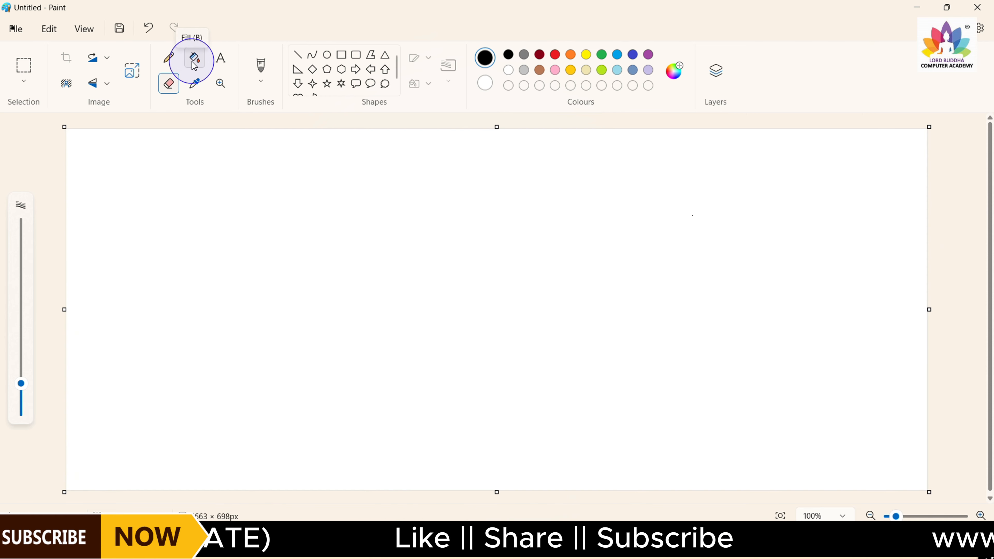
# Step: Draw a black-outlined rectangle around the middle of the canvas and fill it with yellow
pyautogui.click(341, 56)
pyautogui.moveTo(346, 239); pyautogui.dragTo(631, 437)
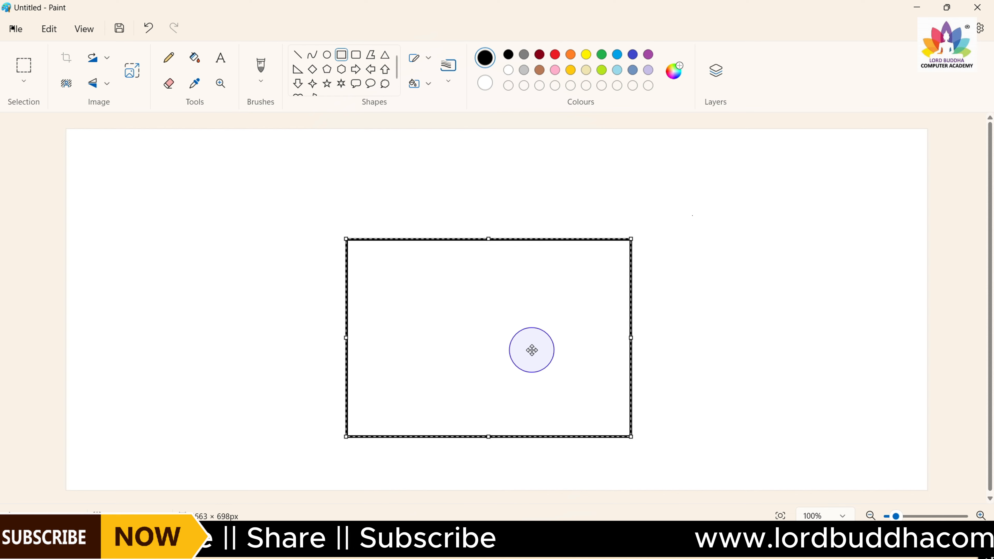
pyautogui.click(193, 62)
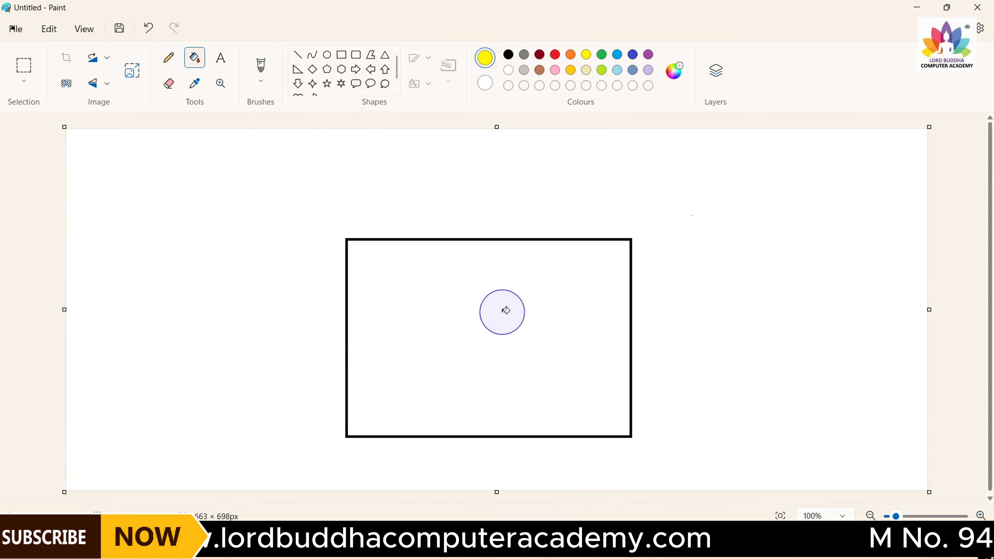
pyautogui.click(505, 310)
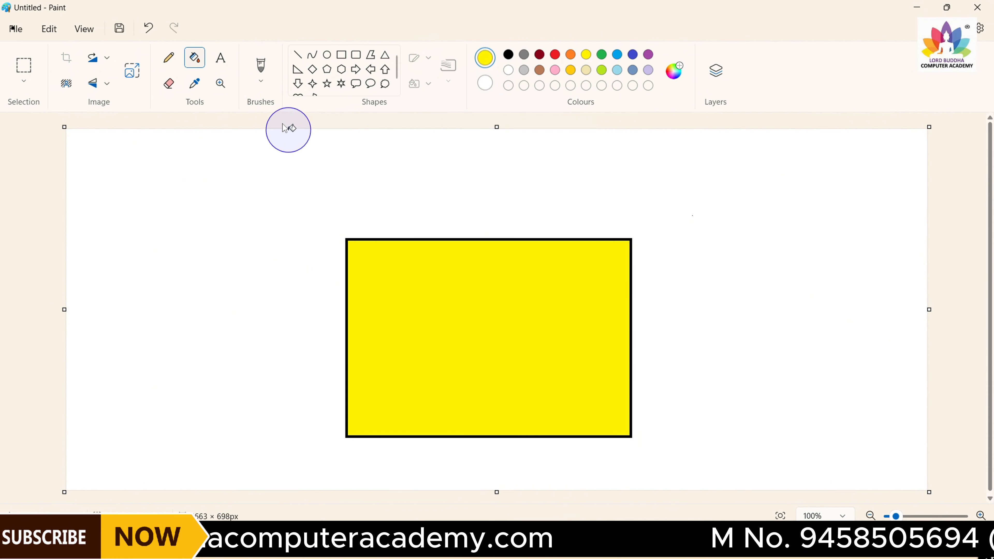
pyautogui.click(168, 83)
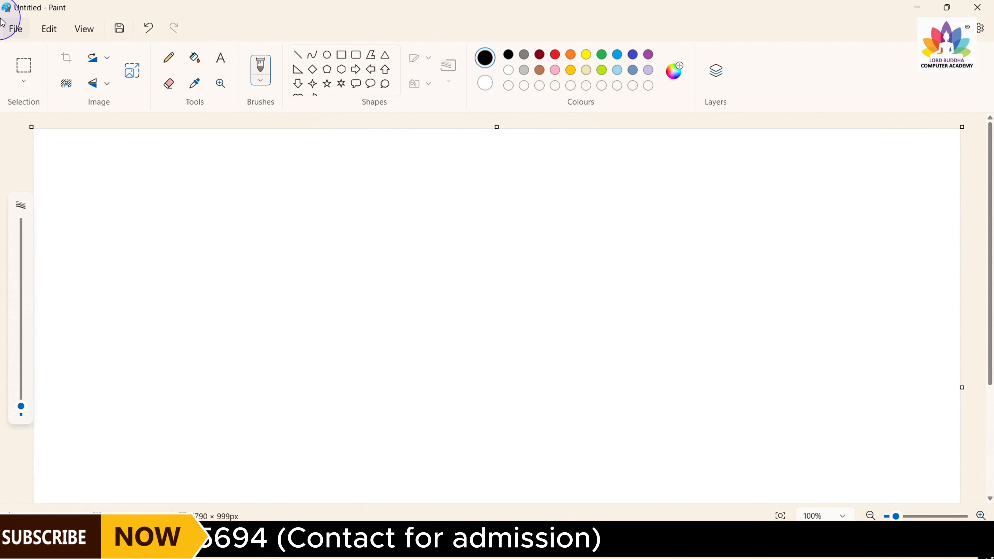
# Step: Open the image PPPP from the logo folder, discarding the unsaved changes in the current drawing
pyautogui.click(15, 29)
pyautogui.click(31, 72)
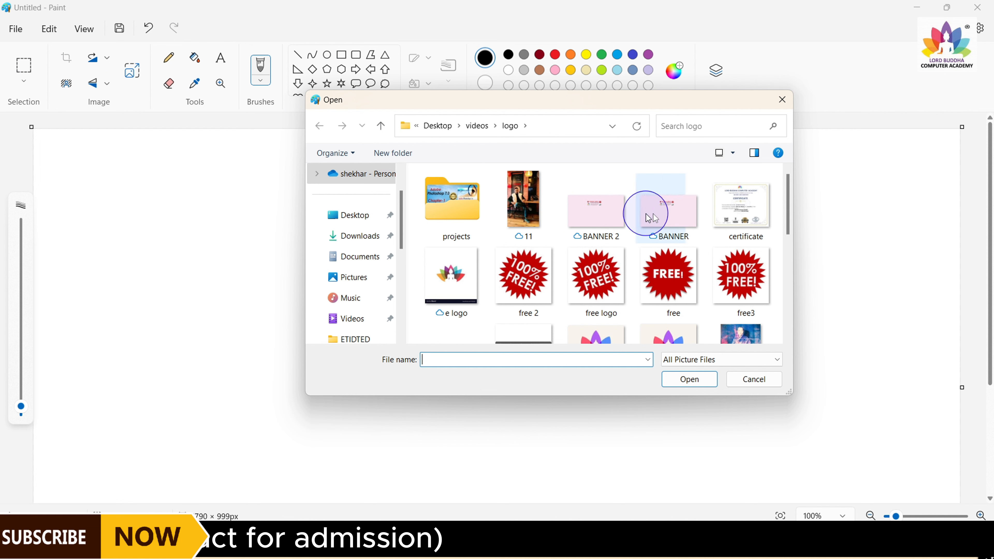
pyautogui.moveTo(788, 206); pyautogui.dragTo(789, 302)
pyautogui.click(519, 283)
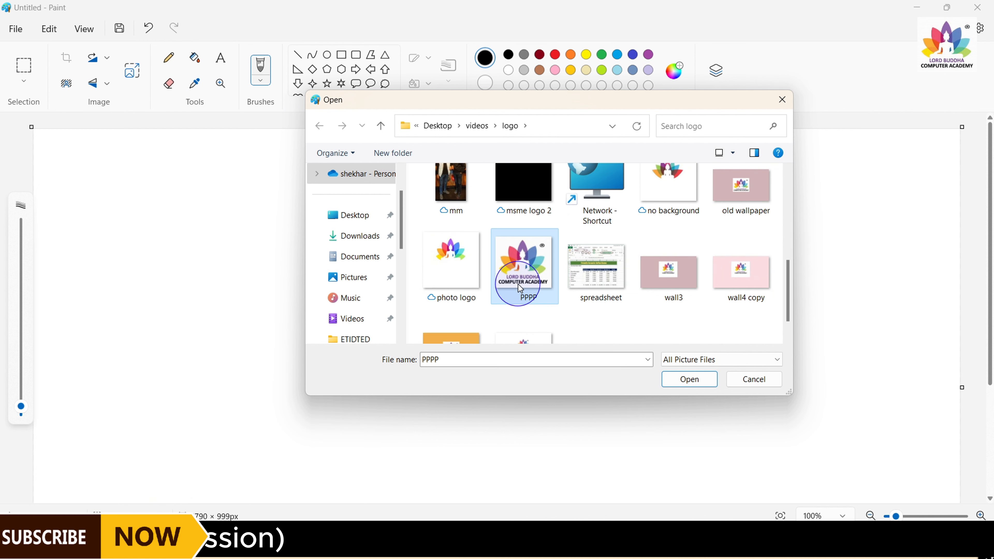
pyautogui.click(694, 389)
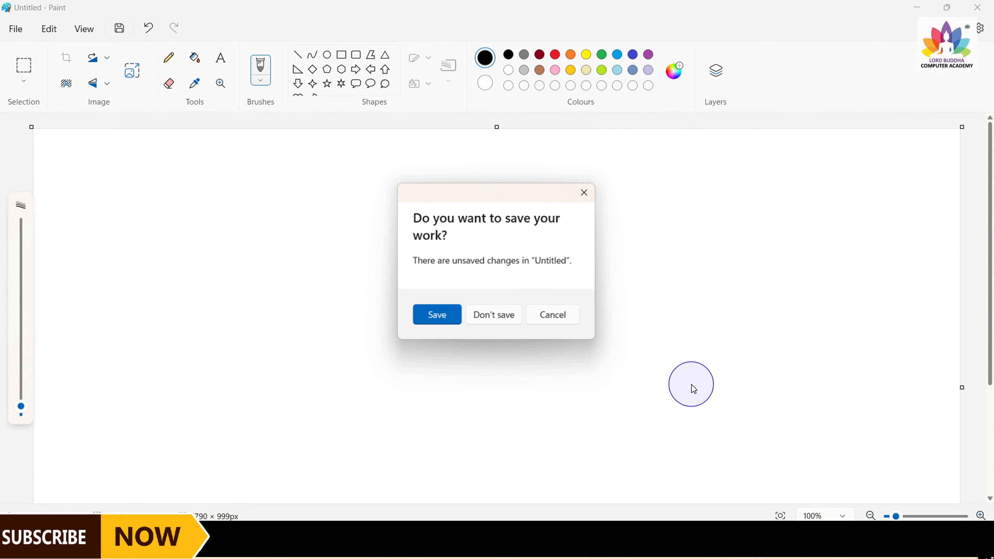
pyautogui.click(509, 317)
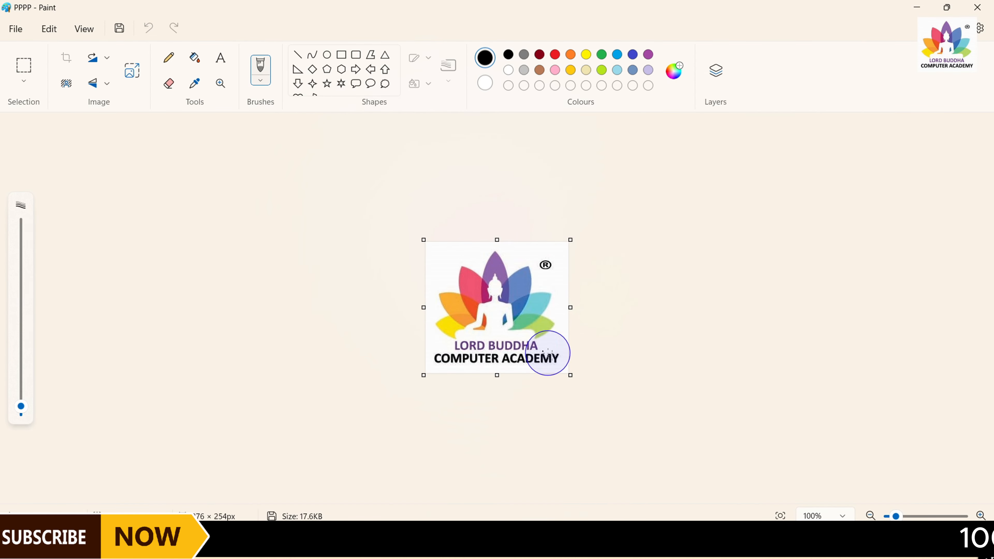
# Step: Extend the canvas around the logo on all sides and draw a large black-outlined right triangle to the logo's right
pyautogui.moveTo(572, 379); pyautogui.dragTo(990, 554)
pyautogui.moveTo(211, 151); pyautogui.dragTo(1, 37)
pyautogui.click(298, 68)
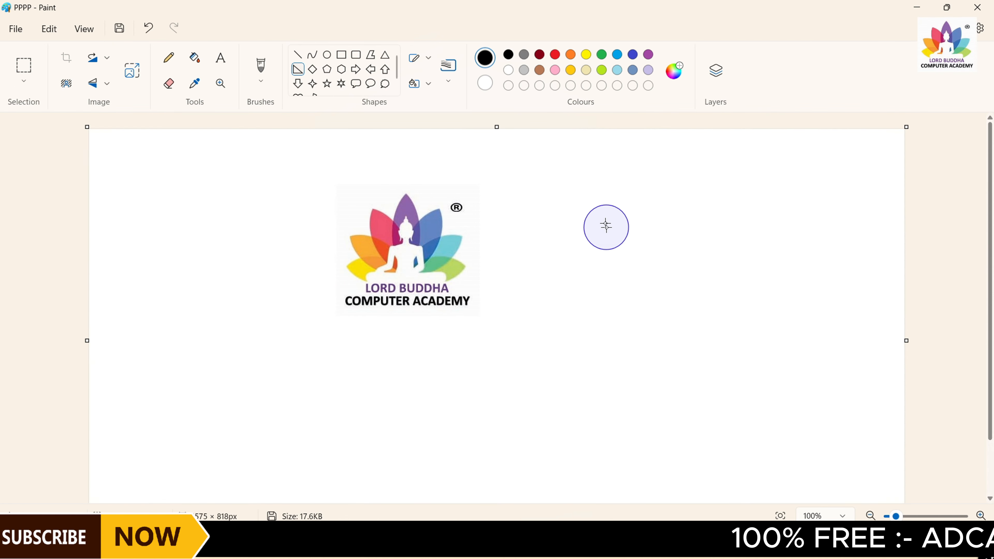
pyautogui.moveTo(604, 219); pyautogui.dragTo(820, 371)
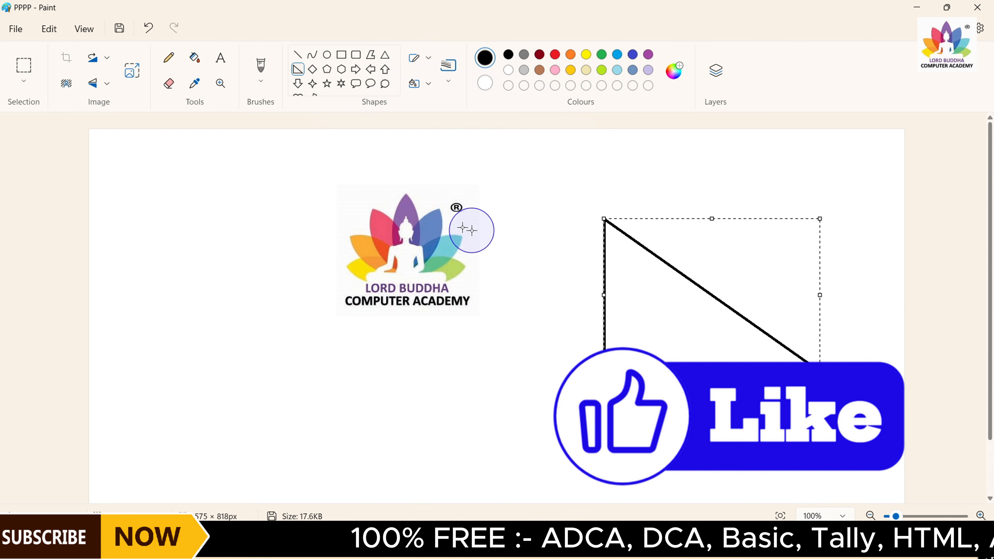
pyautogui.click(649, 56)
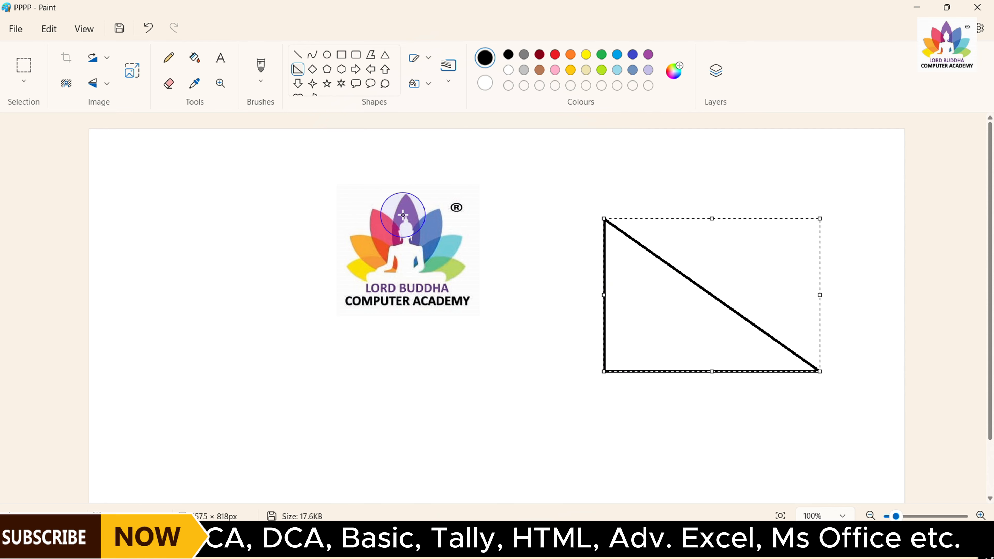
pyautogui.click(503, 279)
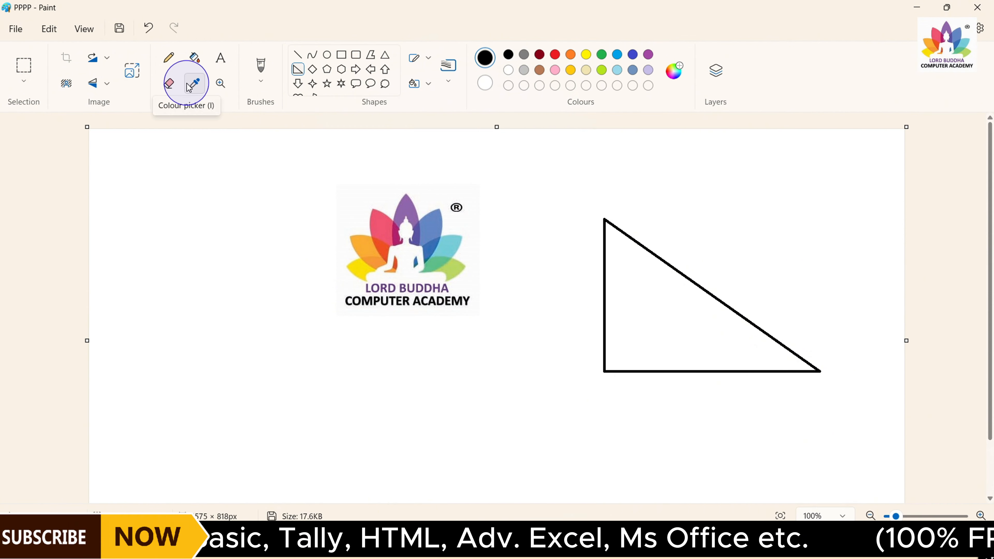
# Step: Sample the purple of the logo's top petal with the Colour picker and fill the triangle with it
pyautogui.click(200, 85)
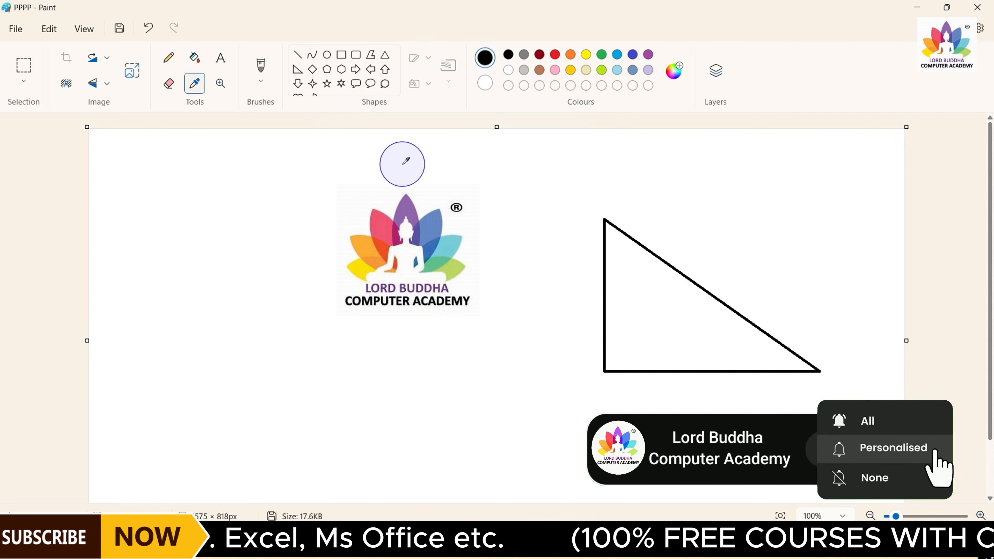
pyautogui.click(406, 207)
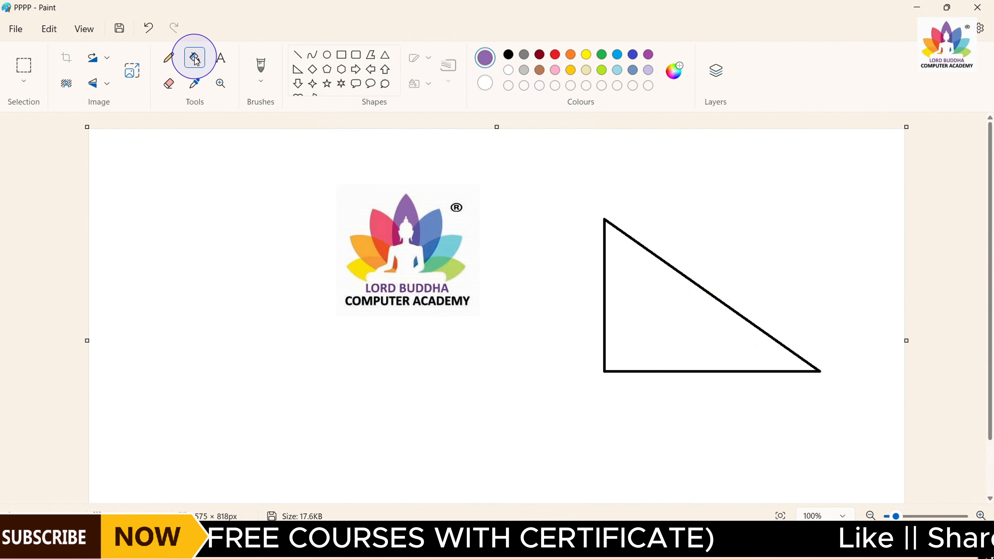
pyautogui.click(650, 271)
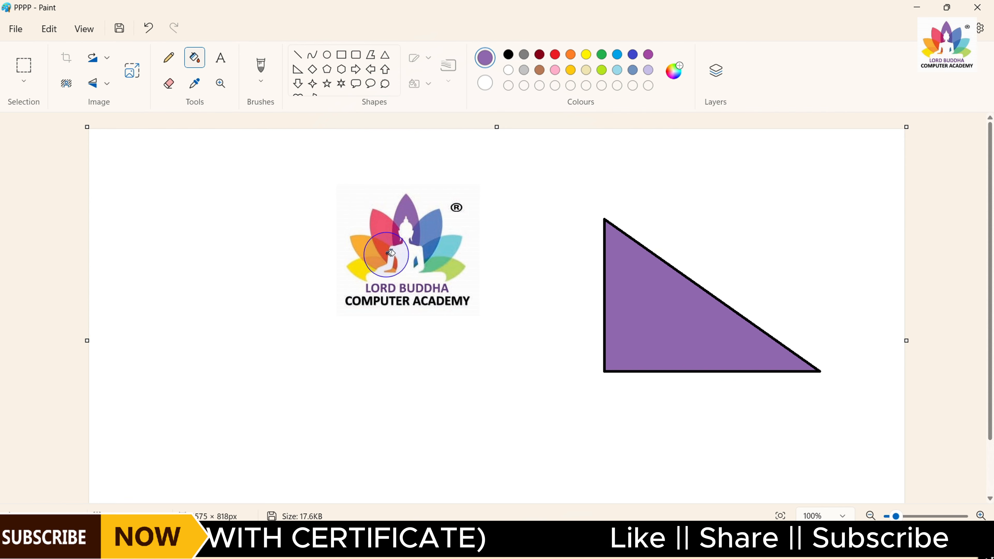
pyautogui.click(195, 83)
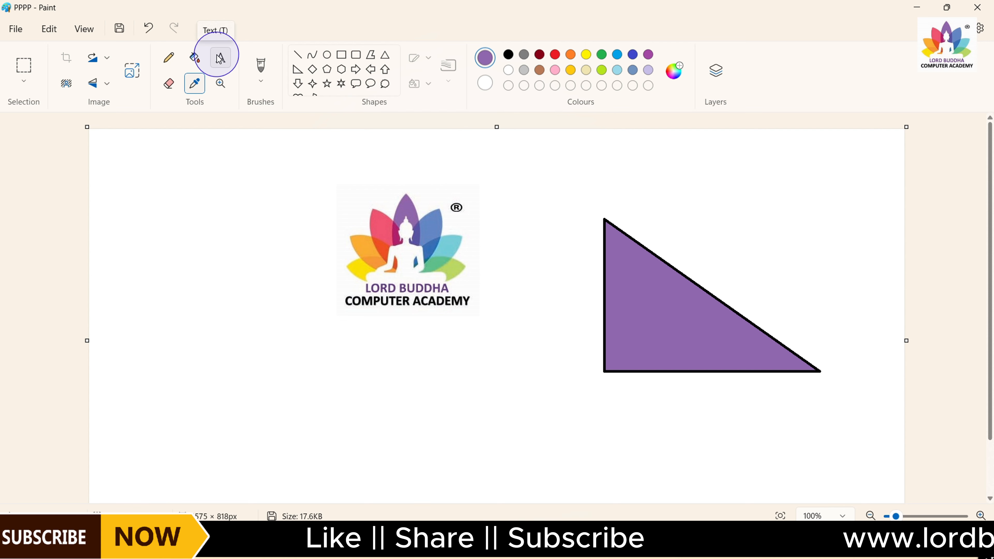
# Step: Add the text "Lord Buddha Computer Academy" to the left of the logo with the Text tool and select all of it
pyautogui.click(220, 58)
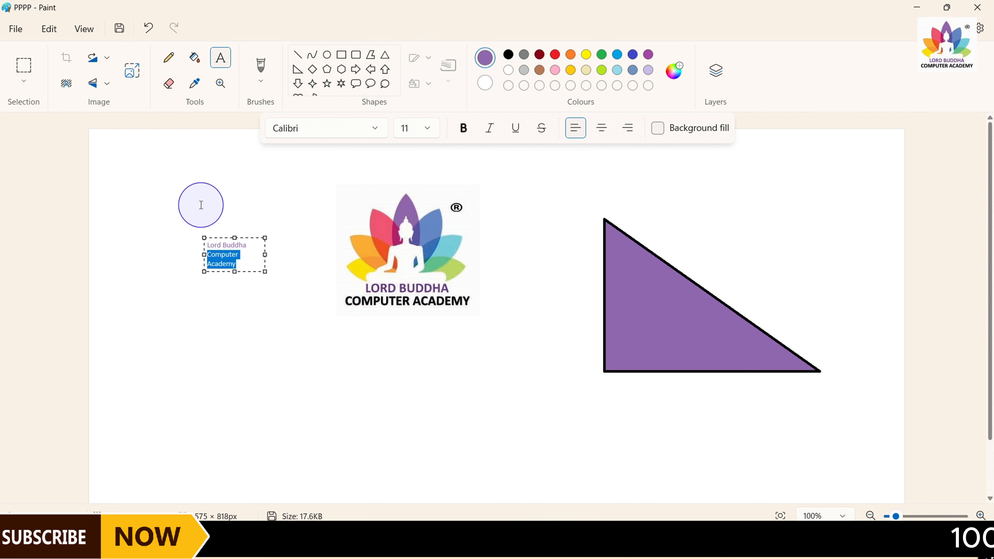
pyautogui.hotkey('shift', 'Left')
pyautogui.hotkey('shift', 'Left')
pyautogui.hotkey('shift', 'Left')
pyautogui.hotkey('shift', 'Left')
pyautogui.hotkey('shift', 'Left')
pyautogui.hotkey('shift', 'Left')
pyautogui.hotkey('shift', 'Left')
pyautogui.hotkey('shift', 'Left')
pyautogui.hotkey('shift', 'Left')
pyautogui.hotkey('shift', 'Left')
pyautogui.hotkey('shift', 'Left')
pyautogui.hotkey('shift', 'Left')
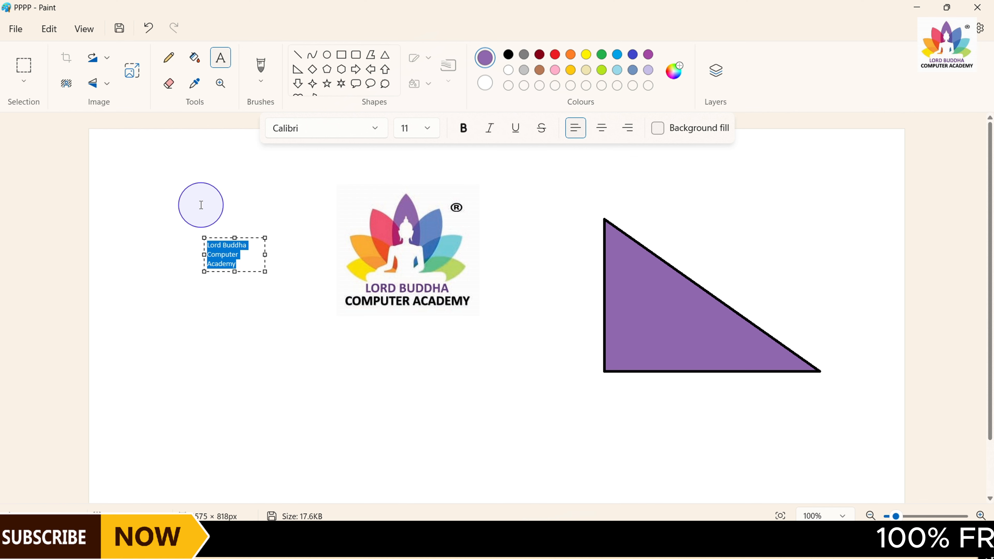
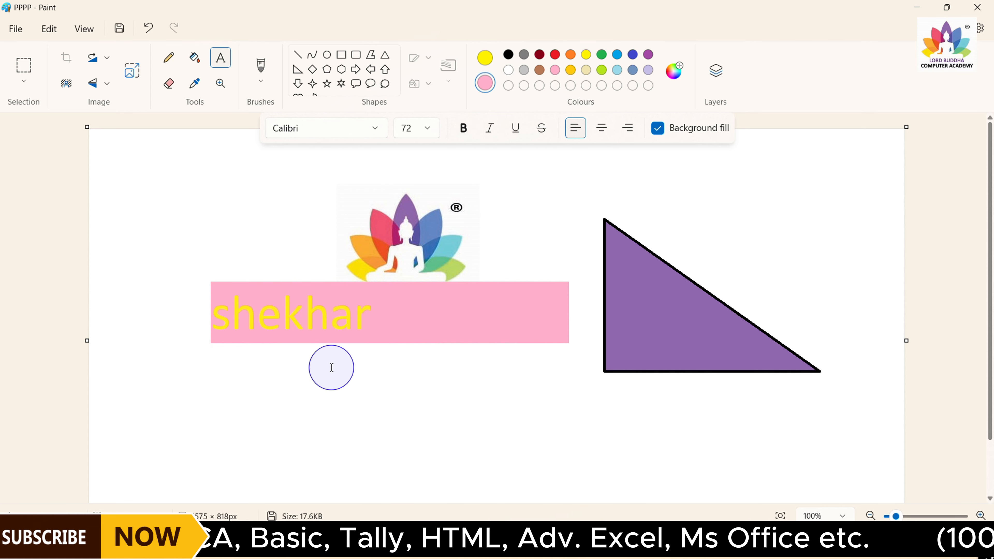
# Step: Magnify the registered-trademark symbol on the logo to examine it closely, and return to the 100% view
pyautogui.click(222, 86)
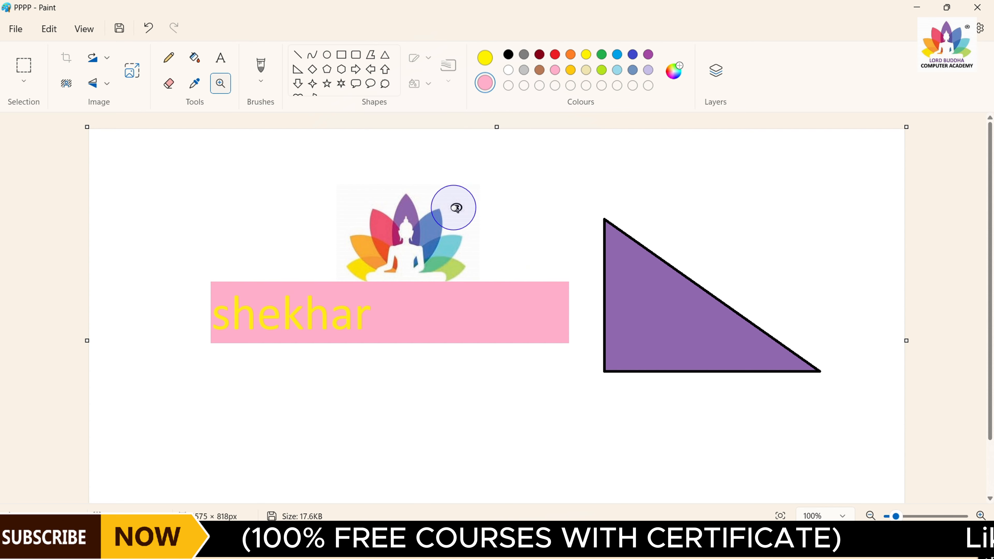
pyautogui.scroll(4, 456, 208)
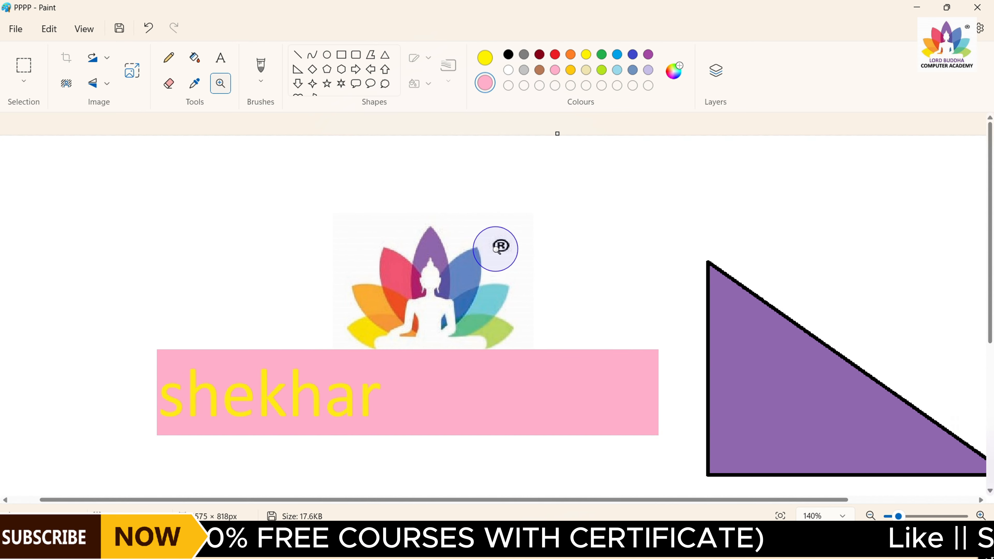
pyautogui.scroll(4, 497, 249)
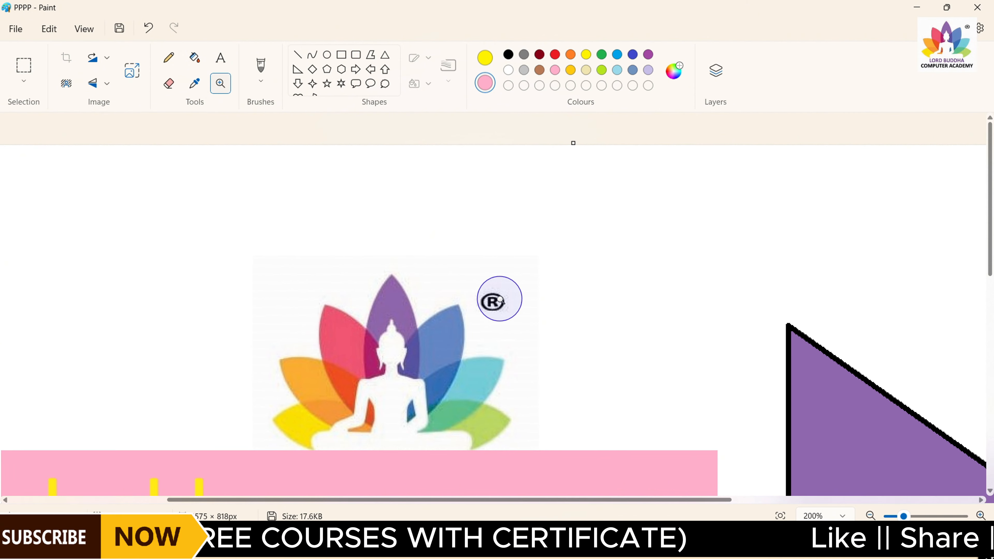
pyautogui.scroll(5, 501, 300)
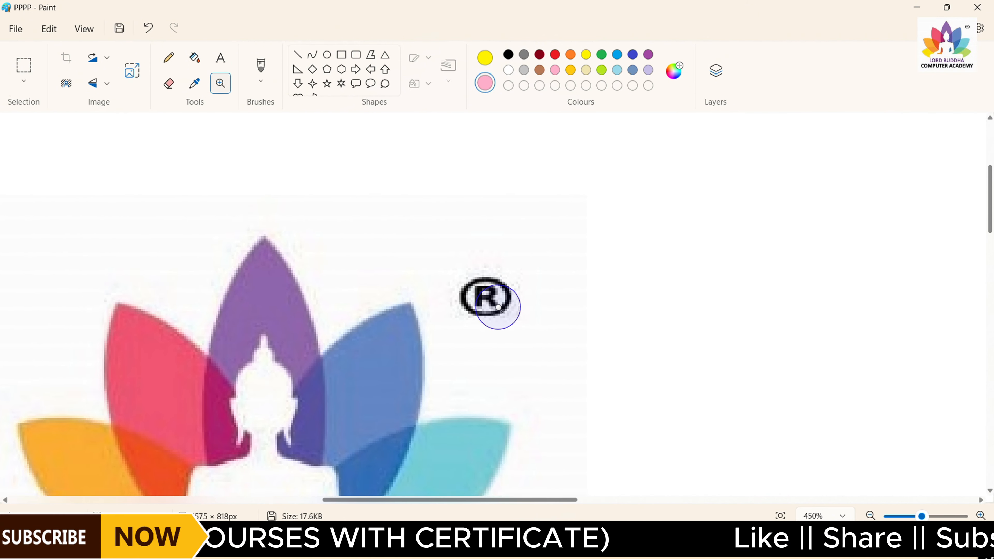
pyautogui.scroll(2, 499, 307)
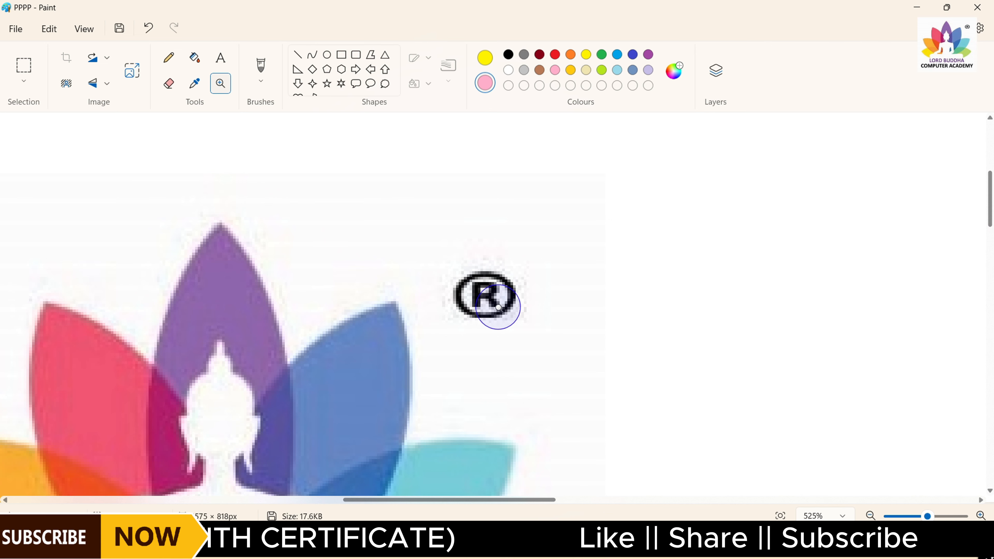
pyautogui.scroll(-4, 498, 308)
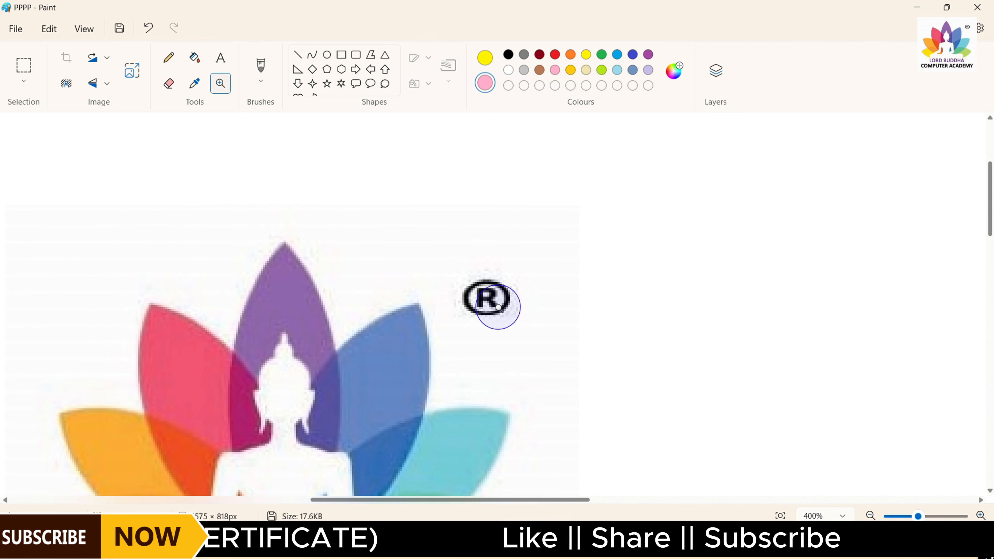
pyautogui.scroll(-4, 498, 307)
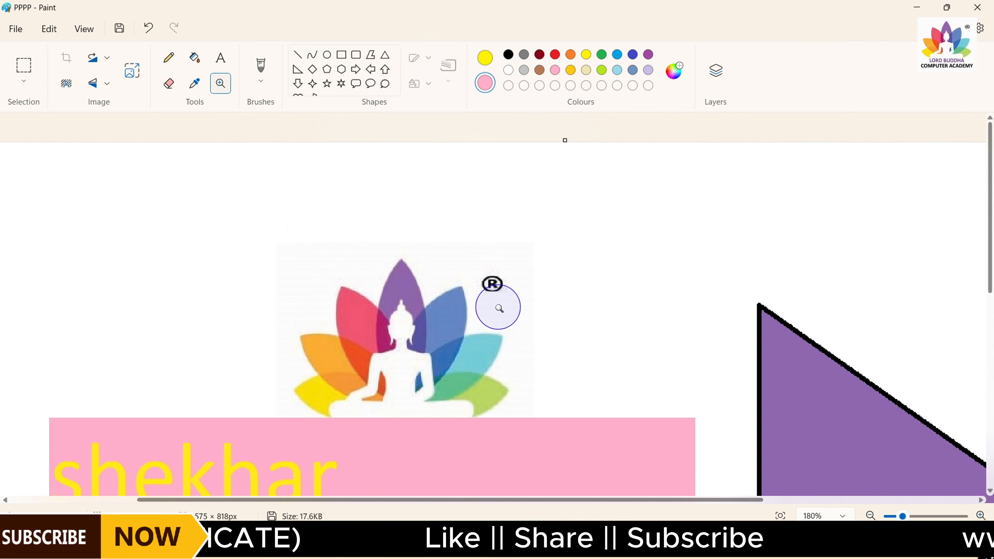
pyautogui.scroll(-2, 498, 308)
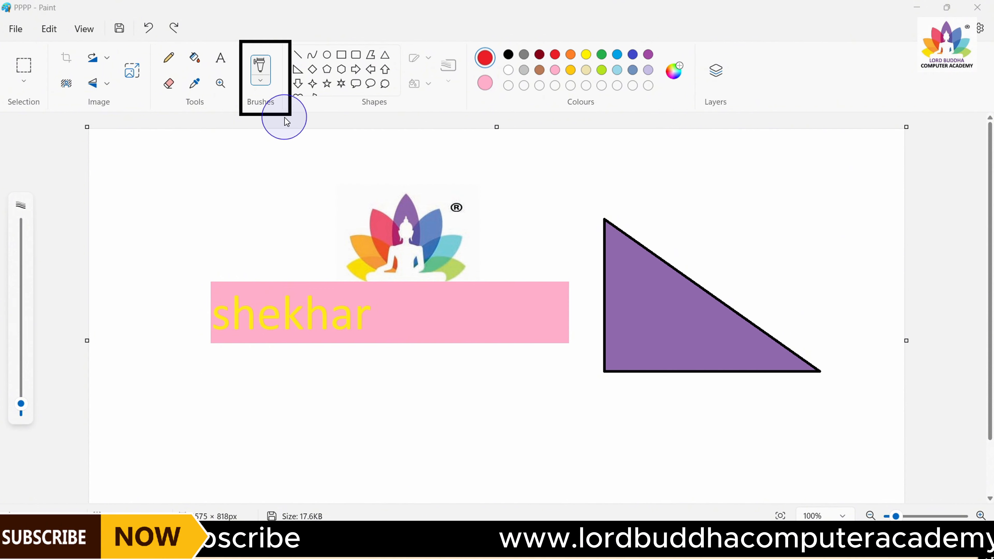
# Step: Draw a wavy red line across the upper part of the canvas with the standard Brush
pyautogui.click(260, 81)
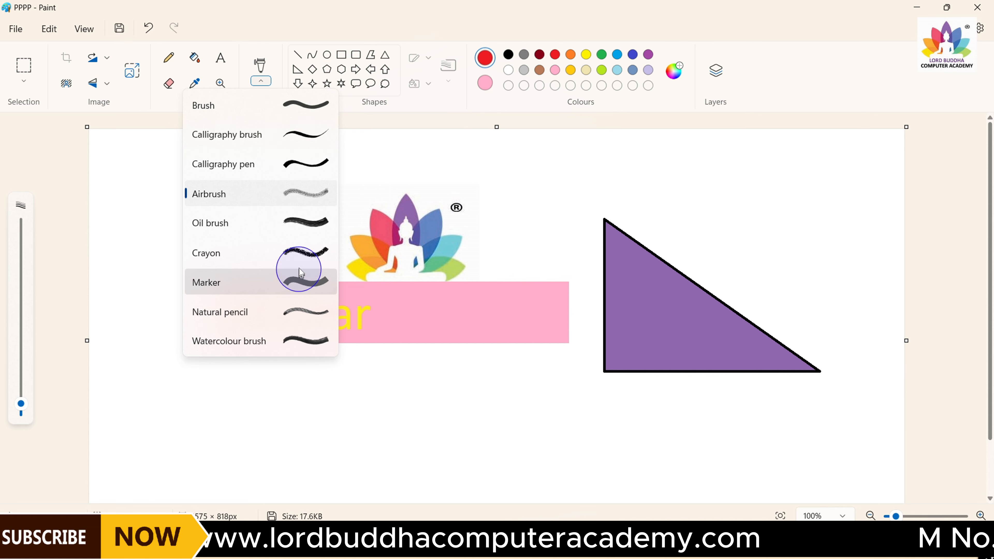
pyautogui.click(309, 109)
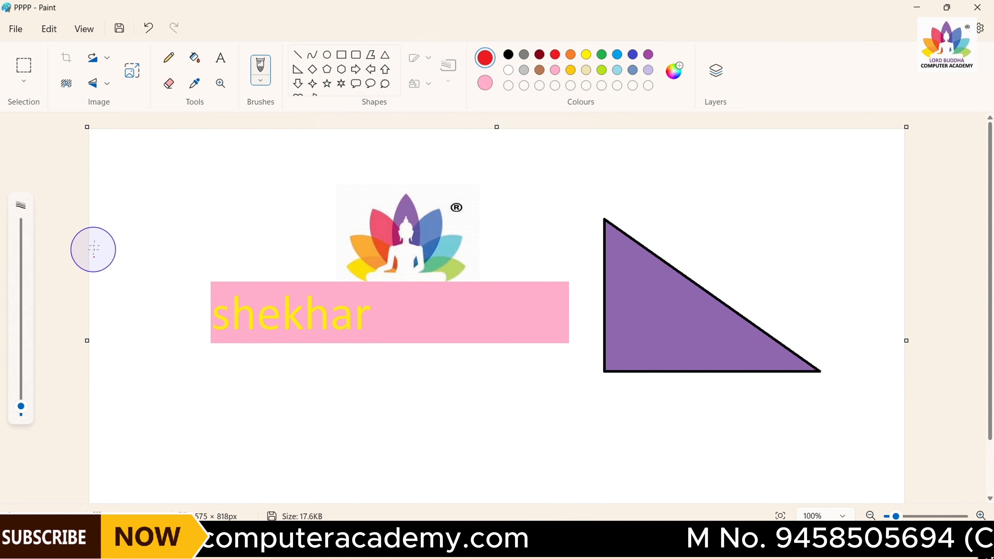
pyautogui.moveTo(130, 168)
pyautogui.mouseDown()
pyautogui.moveTo(146, 193)
pyautogui.moveTo(213, 183)
pyautogui.moveTo(247, 190)
pyautogui.moveTo(293, 175)
pyautogui.moveTo(348, 195)
pyautogui.moveTo(482, 184)
pyautogui.moveTo(535, 201)
pyautogui.moveTo(600, 185)
pyautogui.moveTo(662, 188)
pyautogui.mouseUp()
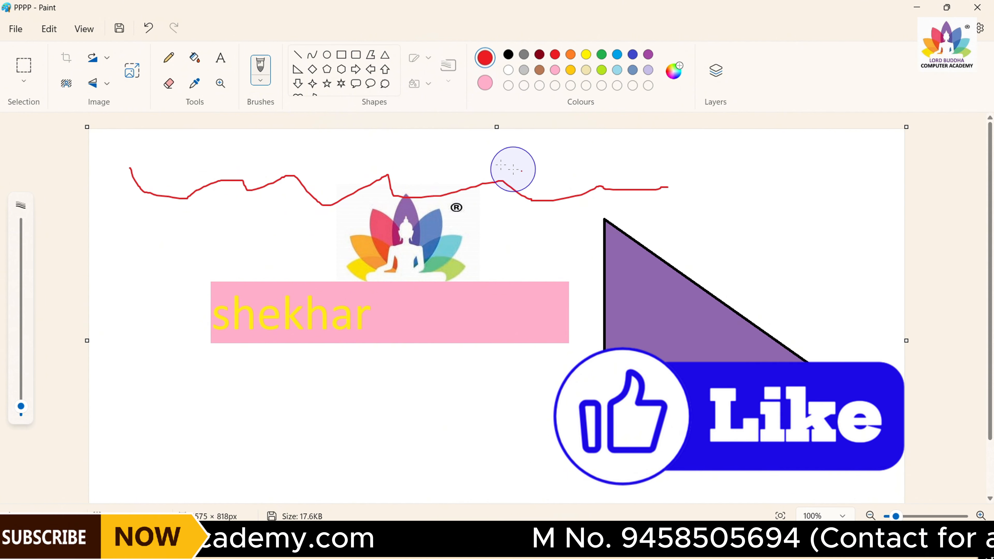
# Step: Spray a red zigzag line across the logo and the purple triangle with the Airbrush
pyautogui.click(267, 90)
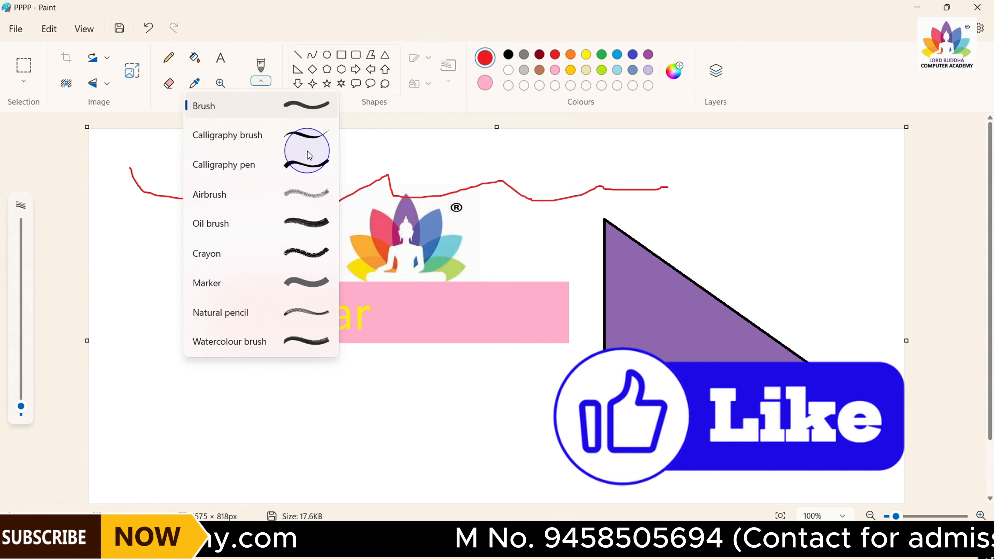
pyautogui.click(306, 190)
pyautogui.moveTo(133, 211)
pyautogui.mouseDown()
pyautogui.moveTo(179, 245)
pyautogui.moveTo(203, 231)
pyautogui.moveTo(255, 251)
pyautogui.moveTo(318, 229)
pyautogui.moveTo(352, 259)
pyautogui.moveTo(417, 222)
pyautogui.moveTo(459, 291)
pyautogui.mouseUp()
pyautogui.moveTo(458, 291)
pyautogui.mouseDown()
pyautogui.moveTo(557, 225)
pyautogui.moveTo(755, 262)
pyautogui.mouseUp()
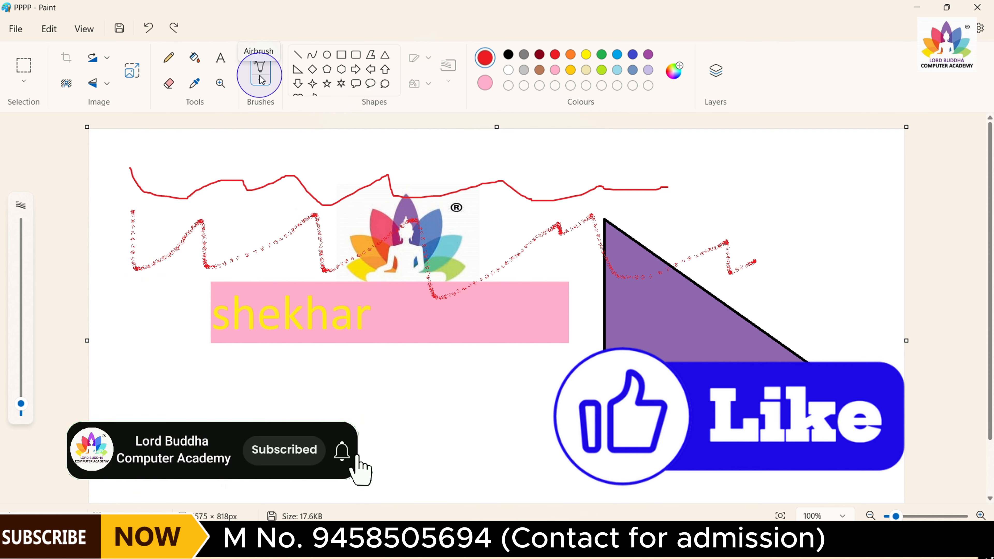
# Step: Draw a thick red zigzag with the Marker over the lower part of the pink text band and the area beneath it
pyautogui.click(262, 83)
pyautogui.click(278, 282)
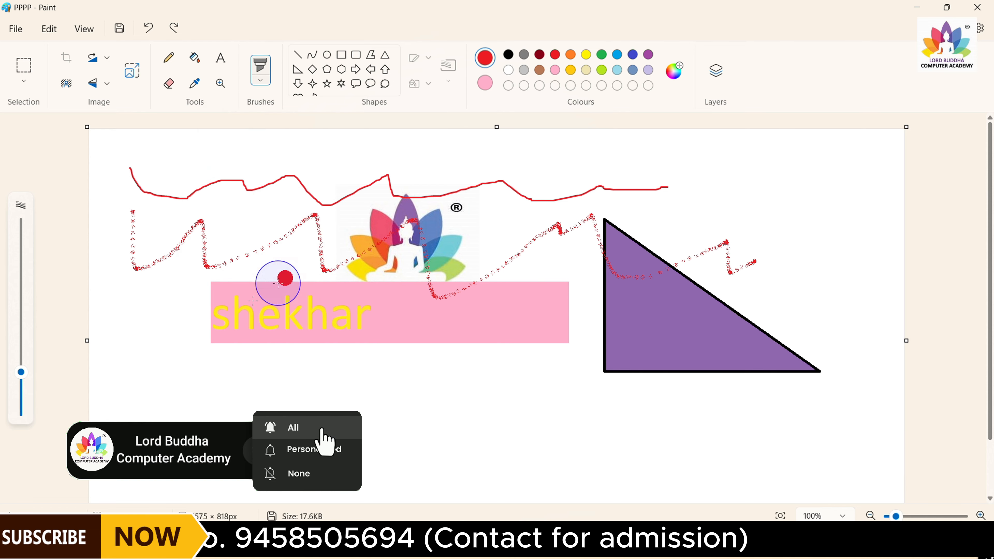
pyautogui.moveTo(137, 319)
pyautogui.mouseDown()
pyautogui.moveTo(148, 341)
pyautogui.moveTo(184, 352)
pyautogui.moveTo(231, 340)
pyautogui.moveTo(243, 400)
pyautogui.moveTo(304, 382)
pyautogui.moveTo(384, 391)
pyautogui.moveTo(429, 427)
pyautogui.moveTo(528, 362)
pyautogui.mouseUp()
# Step: Spray red Airbrush scribbles along the lower part of the canvas and add green spray over them
pyautogui.click(263, 80)
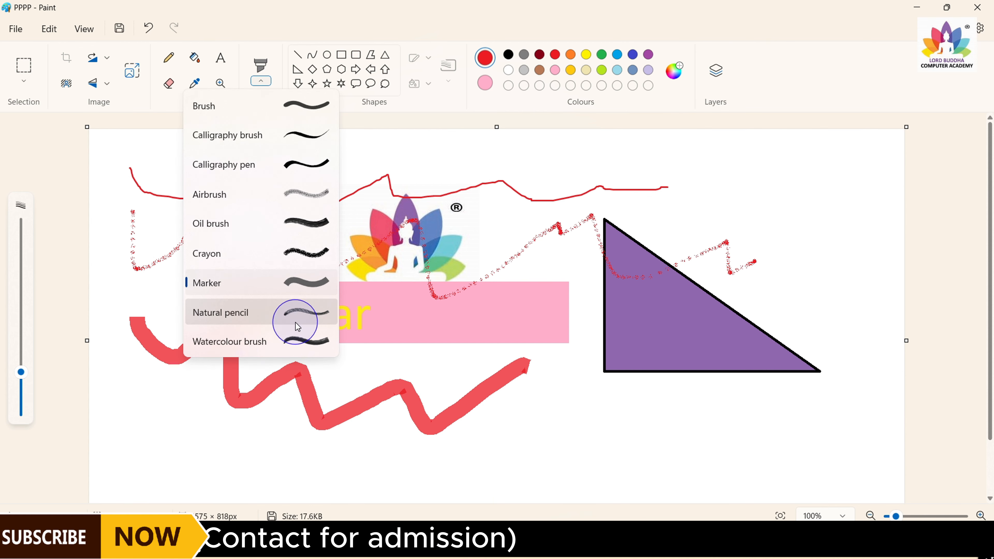
pyautogui.click(304, 202)
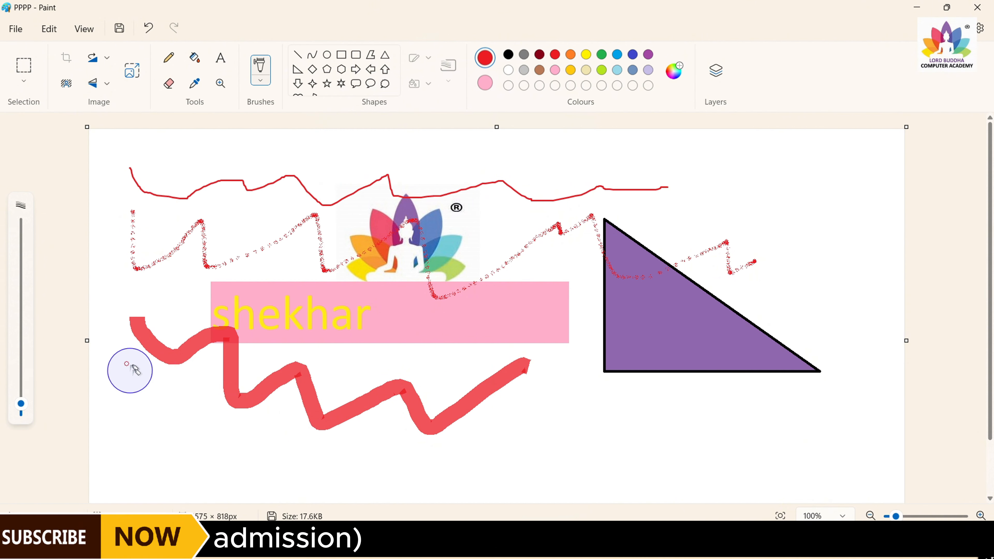
pyautogui.moveTo(118, 463)
pyautogui.mouseDown()
pyautogui.moveTo(154, 441)
pyautogui.moveTo(152, 489)
pyautogui.moveTo(176, 459)
pyautogui.moveTo(174, 489)
pyautogui.moveTo(202, 462)
pyautogui.moveTo(204, 494)
pyautogui.moveTo(229, 462)
pyautogui.moveTo(234, 494)
pyautogui.moveTo(252, 468)
pyautogui.moveTo(291, 498)
pyautogui.moveTo(188, 496)
pyautogui.moveTo(230, 494)
pyautogui.moveTo(181, 474)
pyautogui.moveTo(174, 488)
pyautogui.moveTo(598, 491)
pyautogui.moveTo(515, 471)
pyautogui.moveTo(555, 473)
pyautogui.moveTo(463, 482)
pyautogui.moveTo(577, 485)
pyautogui.moveTo(534, 464)
pyautogui.moveTo(616, 473)
pyautogui.moveTo(606, 462)
pyautogui.moveTo(644, 460)
pyautogui.moveTo(729, 477)
pyautogui.moveTo(843, 474)
pyautogui.moveTo(740, 464)
pyautogui.moveTo(744, 481)
pyautogui.moveTo(602, 475)
pyautogui.mouseUp()
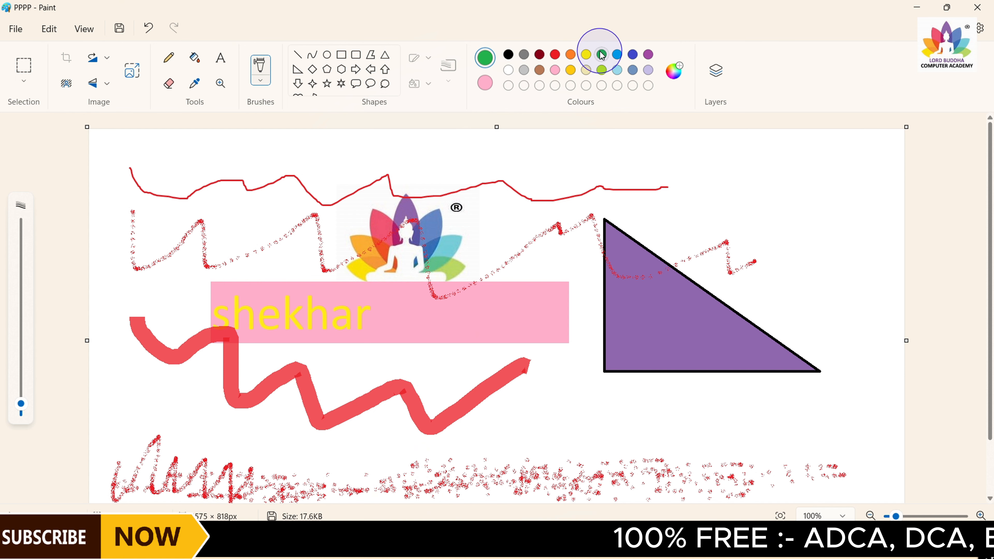
pyautogui.moveTo(389, 482); pyautogui.dragTo(556, 454)
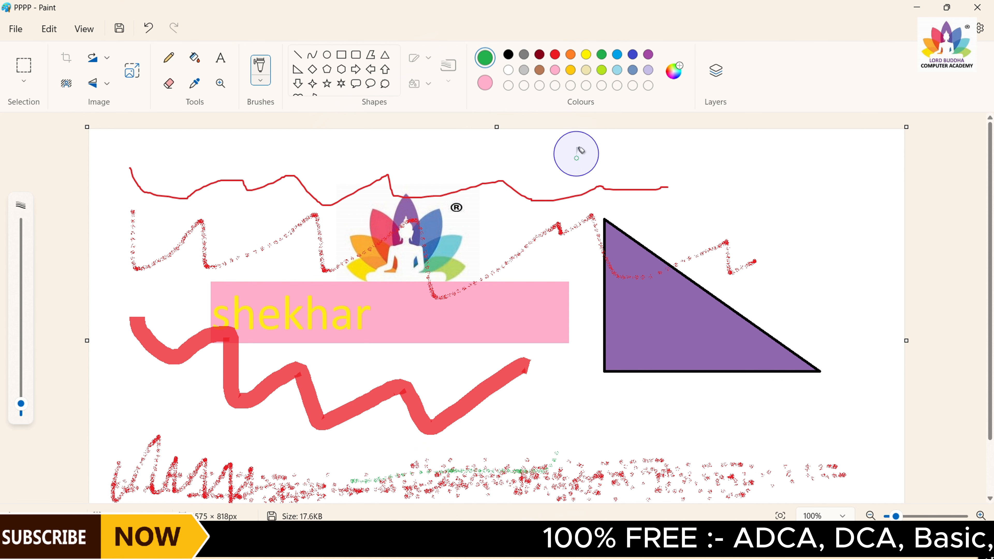
pyautogui.moveTo(386, 473)
pyautogui.mouseDown()
pyautogui.moveTo(512, 487)
pyautogui.moveTo(460, 478)
pyautogui.moveTo(511, 488)
pyautogui.moveTo(503, 481)
pyautogui.moveTo(519, 471)
pyautogui.moveTo(663, 499)
pyautogui.moveTo(745, 484)
pyautogui.moveTo(756, 473)
pyautogui.moveTo(708, 464)
pyautogui.mouseUp()
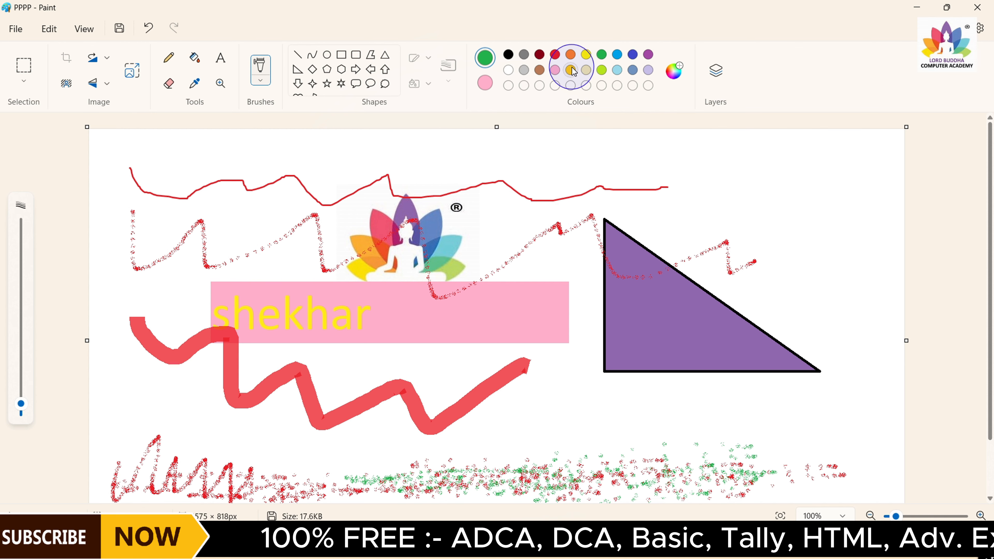
# Step: Spray light turquoise Airbrush strokes across the upper part of the canvas
pyautogui.click(617, 71)
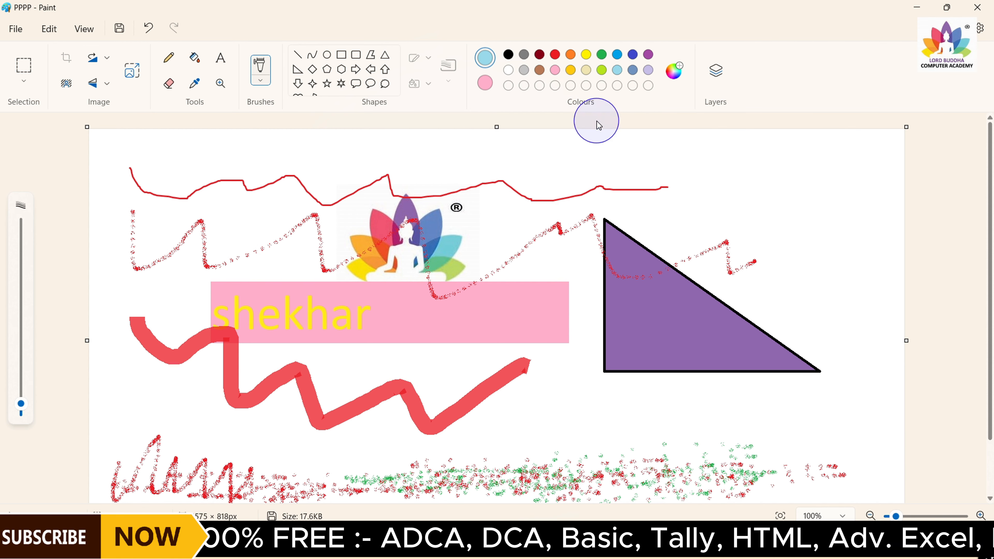
pyautogui.moveTo(559, 148)
pyautogui.mouseDown()
pyautogui.moveTo(532, 153)
pyautogui.moveTo(606, 141)
pyautogui.moveTo(576, 170)
pyautogui.moveTo(611, 182)
pyautogui.moveTo(673, 175)
pyautogui.moveTo(673, 160)
pyautogui.moveTo(587, 170)
pyautogui.moveTo(577, 153)
pyautogui.moveTo(807, 158)
pyautogui.moveTo(678, 162)
pyautogui.moveTo(691, 172)
pyautogui.moveTo(816, 167)
pyautogui.moveTo(804, 165)
pyautogui.moveTo(830, 153)
pyautogui.moveTo(759, 159)
pyautogui.moveTo(694, 136)
pyautogui.moveTo(586, 129)
pyautogui.moveTo(496, 160)
pyautogui.moveTo(569, 170)
pyautogui.moveTo(277, 162)
pyautogui.moveTo(408, 178)
pyautogui.moveTo(207, 168)
pyautogui.moveTo(230, 186)
pyautogui.moveTo(308, 155)
pyautogui.moveTo(283, 152)
pyautogui.moveTo(345, 154)
pyautogui.moveTo(255, 161)
pyautogui.moveTo(411, 163)
pyautogui.moveTo(390, 172)
pyautogui.mouseUp()
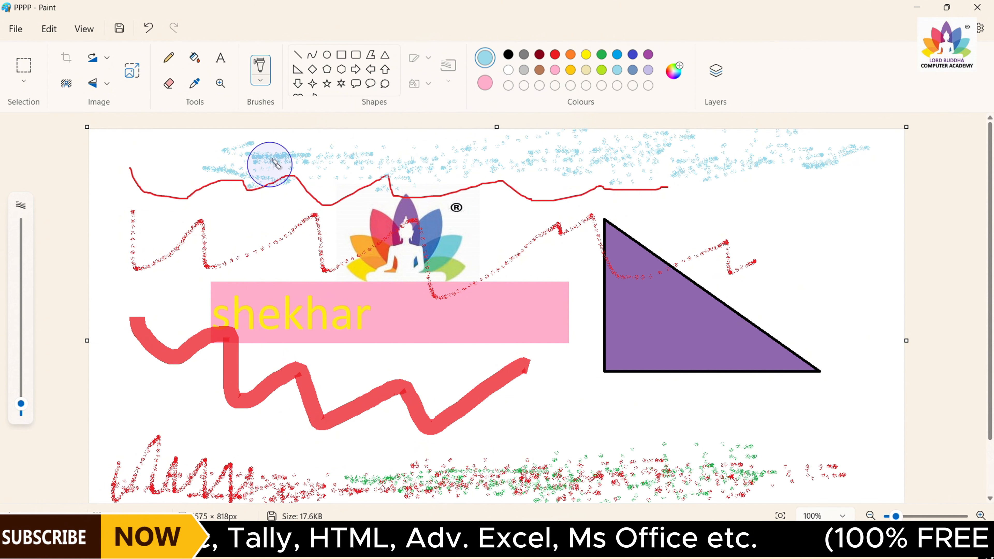
# Step: Undo all the brush, airbrush and marker strokes on the canvas
pyautogui.click(152, 32)
pyautogui.click(152, 32)
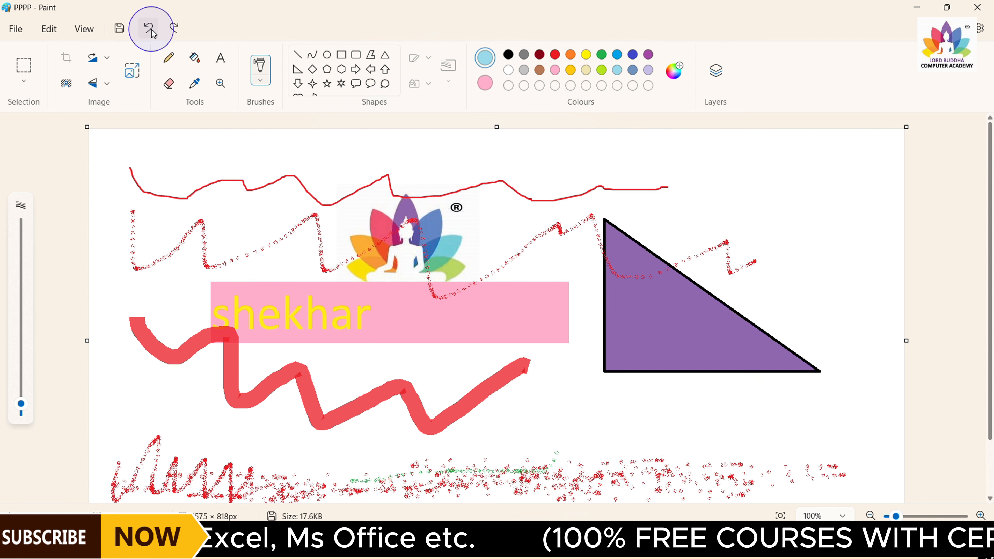
pyautogui.click(152, 33)
pyautogui.click(152, 32)
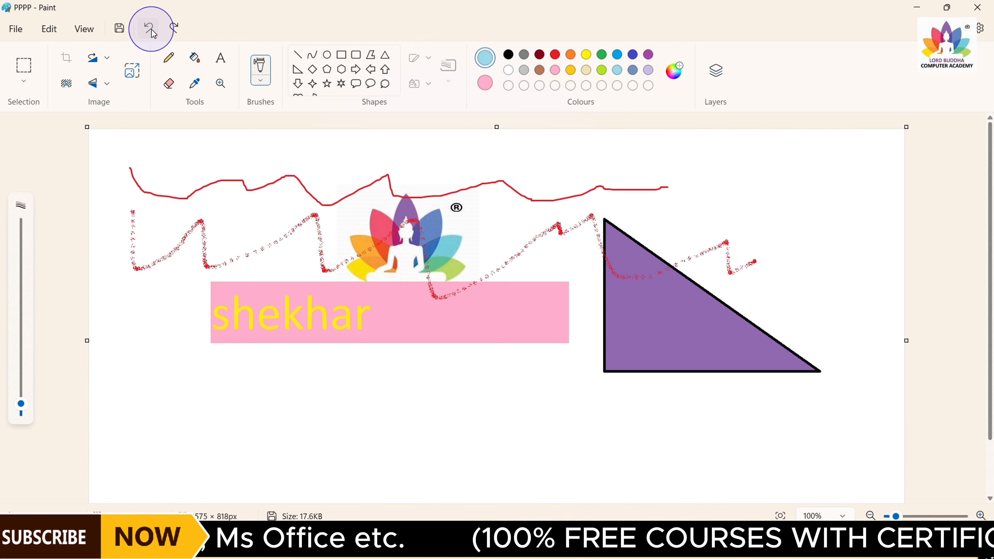
pyautogui.click(152, 32)
pyautogui.click(152, 32)
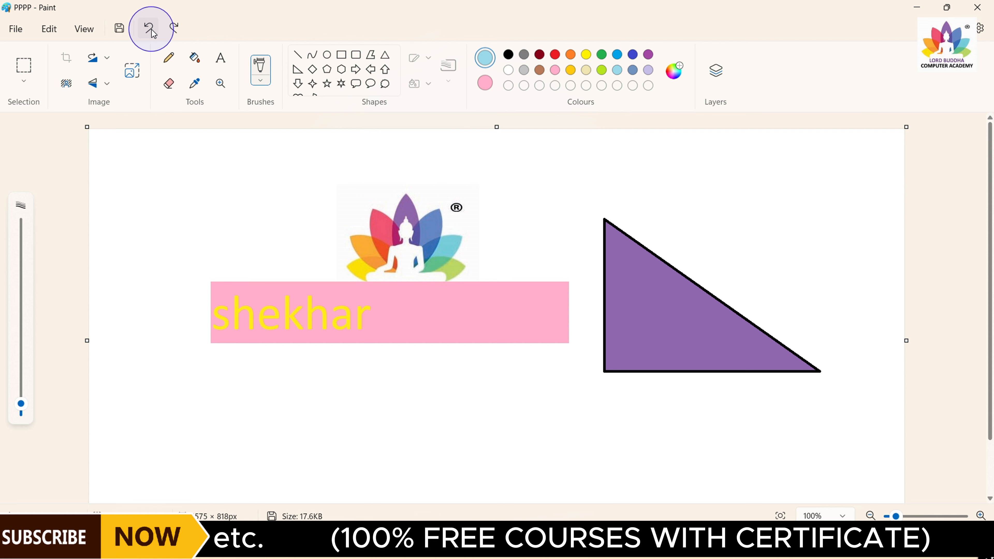
# Step: Redo the red brush, airbrush and marker strokes and the green spray
pyautogui.click(177, 27)
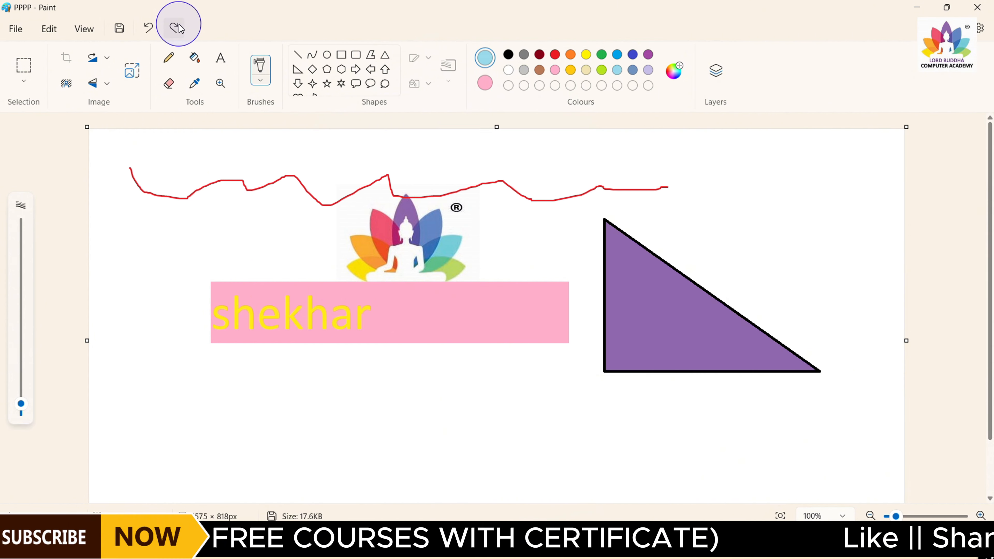
pyautogui.click(177, 27)
pyautogui.click(177, 28)
pyautogui.click(176, 27)
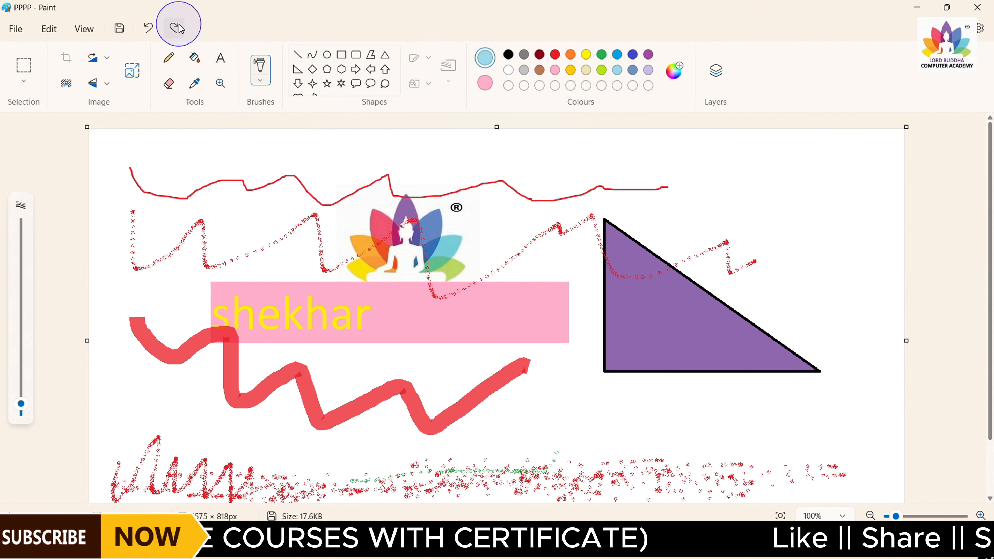
pyautogui.click(177, 28)
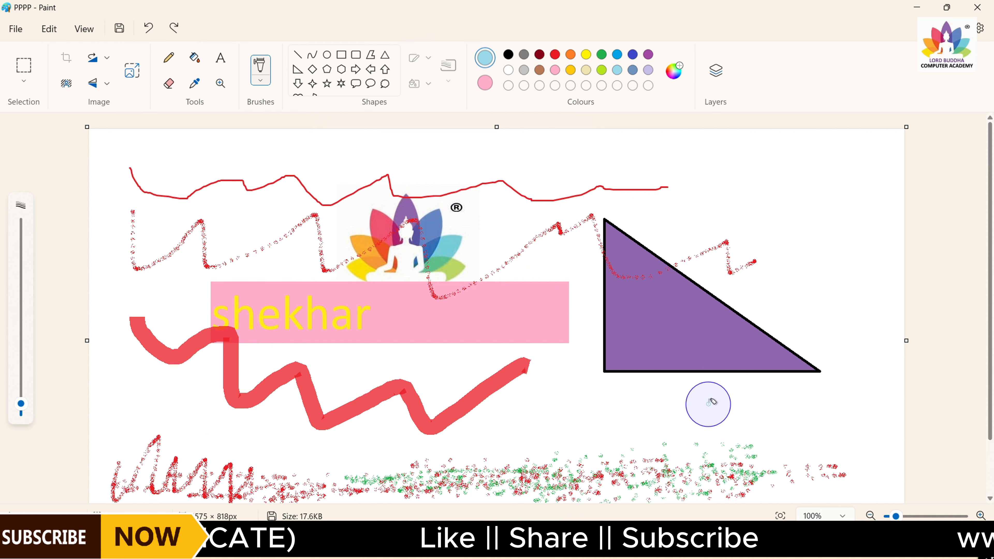
# Step: Select everything on the canvas and delete it
pyautogui.hotkey('ctrl', 'a')
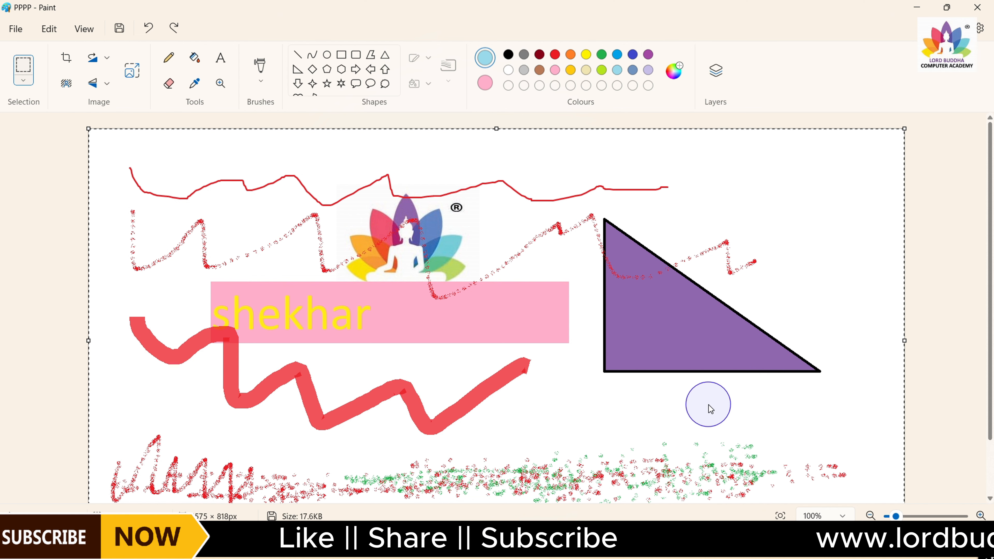
pyautogui.press('Delete')
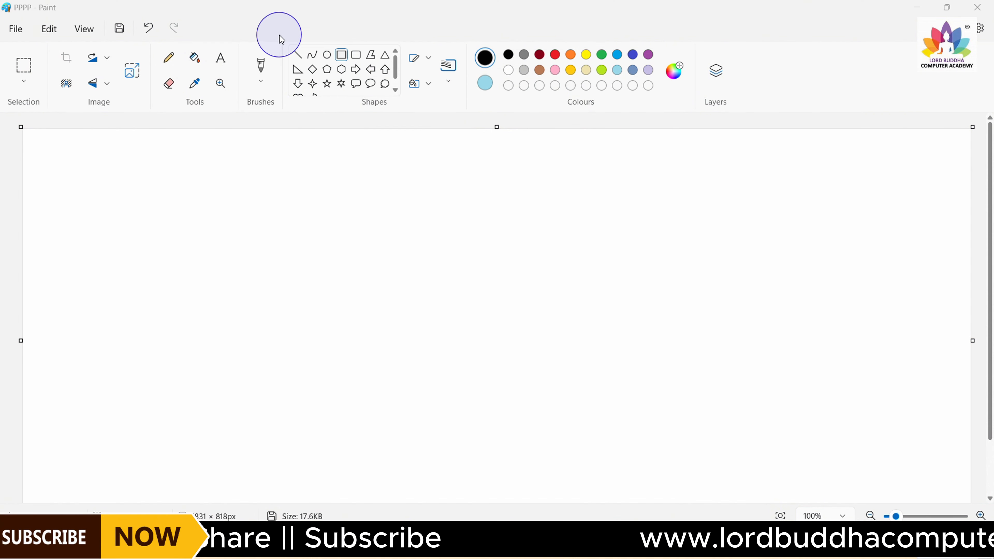
pyautogui.moveTo(280, 35); pyautogui.dragTo(470, 119)
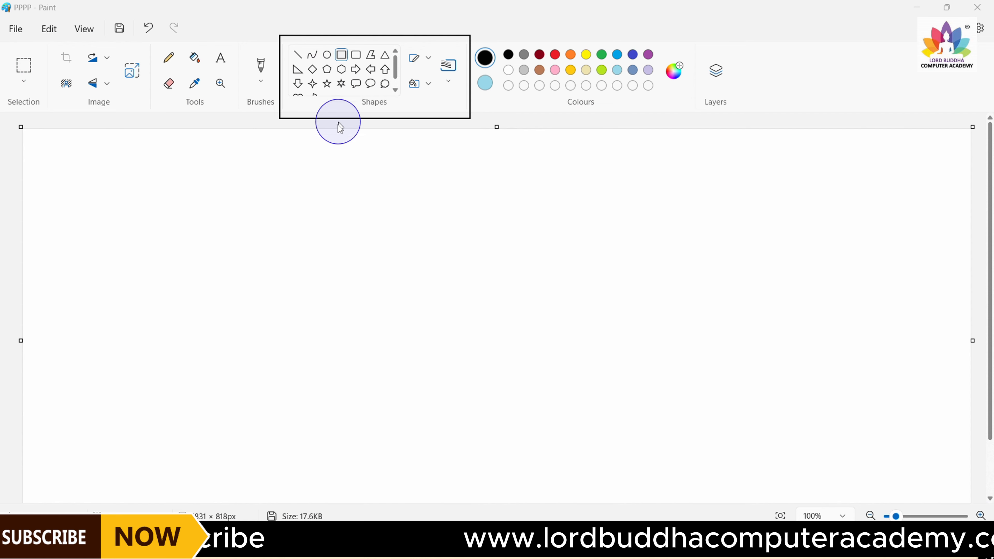
pyautogui.press('Escape')
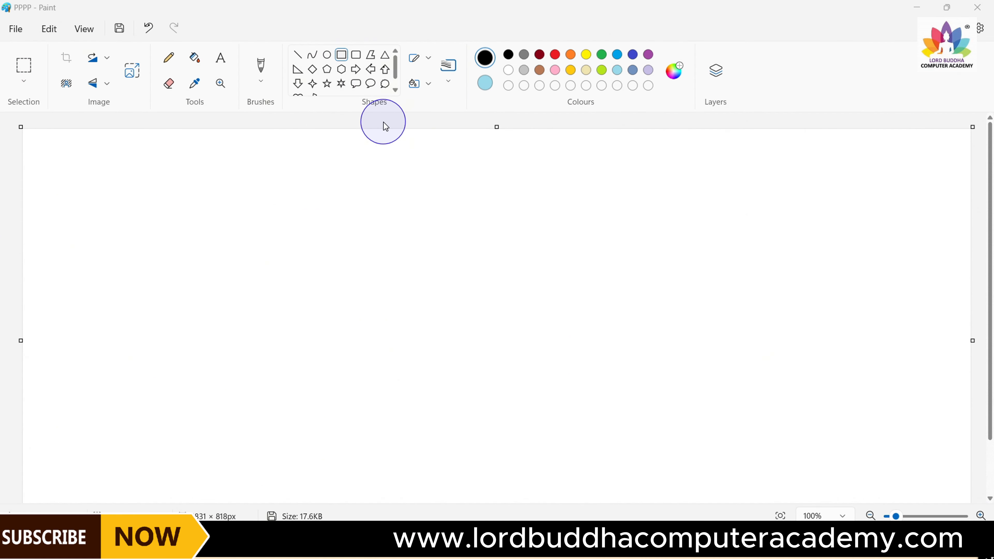
# Step: Draw a tall black-outlined up arrow on the left half of the blank canvas
pyautogui.click(384, 70)
pyautogui.moveTo(241, 206); pyautogui.dragTo(355, 454)
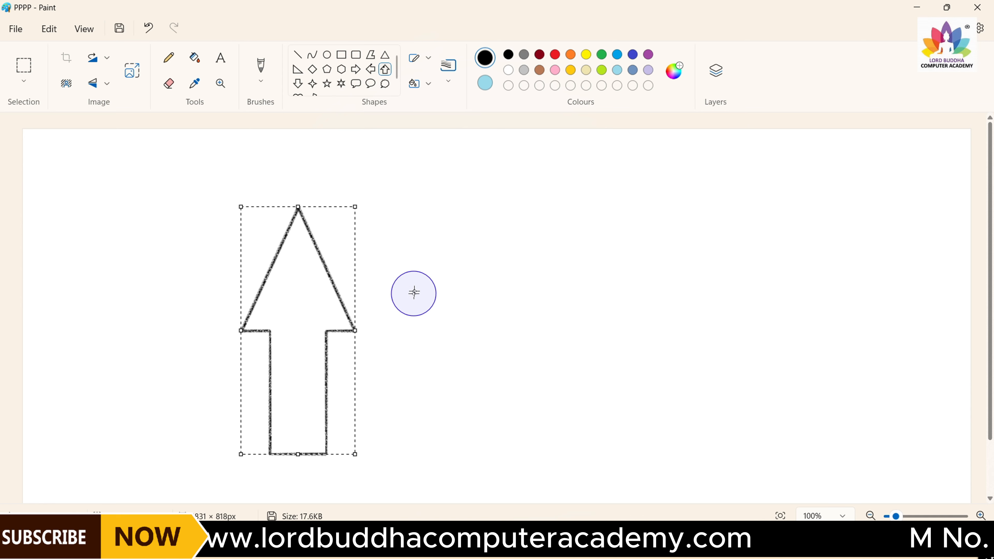
# Step: Draw a black-outlined ellipse beside the up arrow and a wide rectangle above the ellipse
pyautogui.click(328, 59)
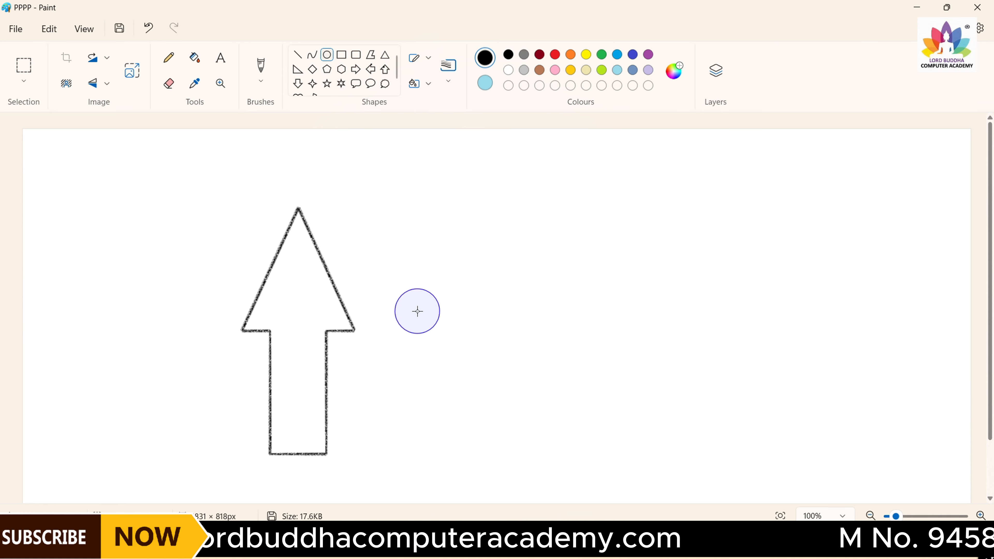
pyautogui.moveTo(418, 311); pyautogui.dragTo(550, 411)
pyautogui.click(341, 56)
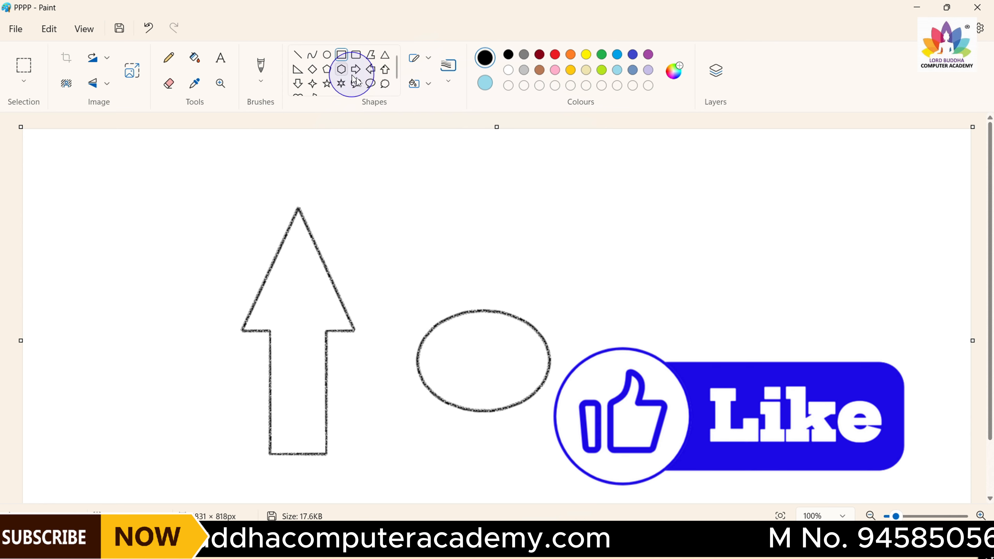
pyautogui.moveTo(483, 178); pyautogui.dragTo(678, 255)
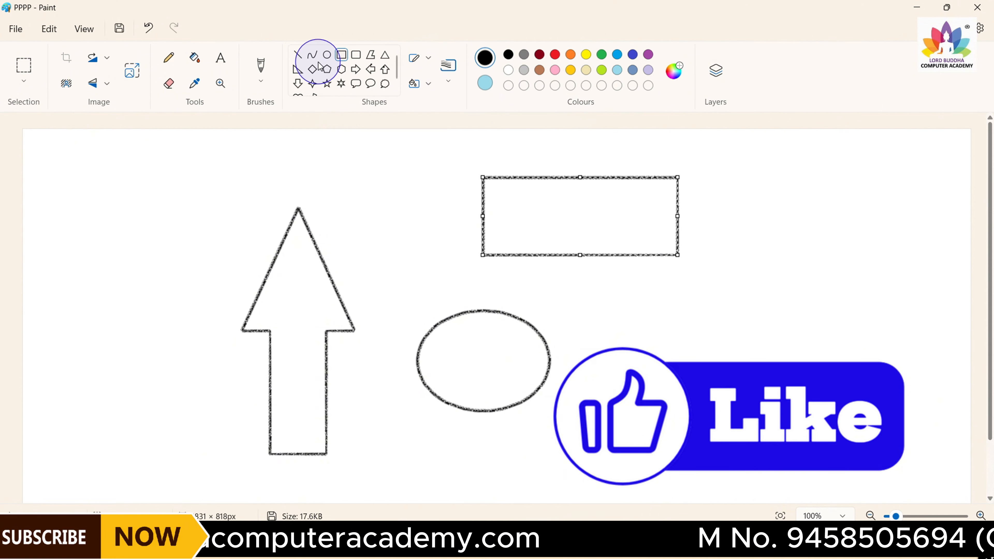
# Step: Draw a long horizontal line across the upper canvas and a gently bent, rising curve beside the ellipse
pyautogui.click(298, 55)
pyautogui.moveTo(80, 192); pyautogui.dragTo(851, 200)
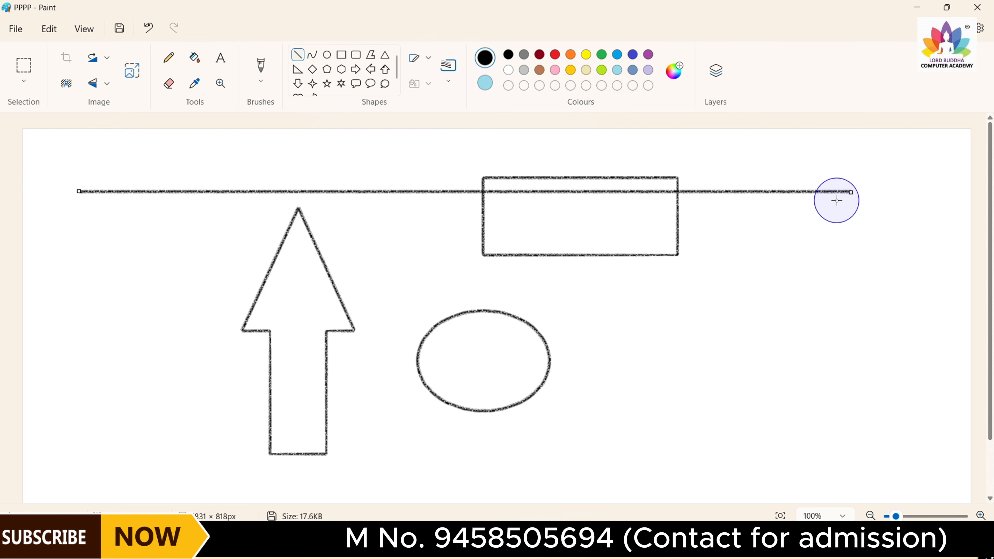
pyautogui.click(313, 57)
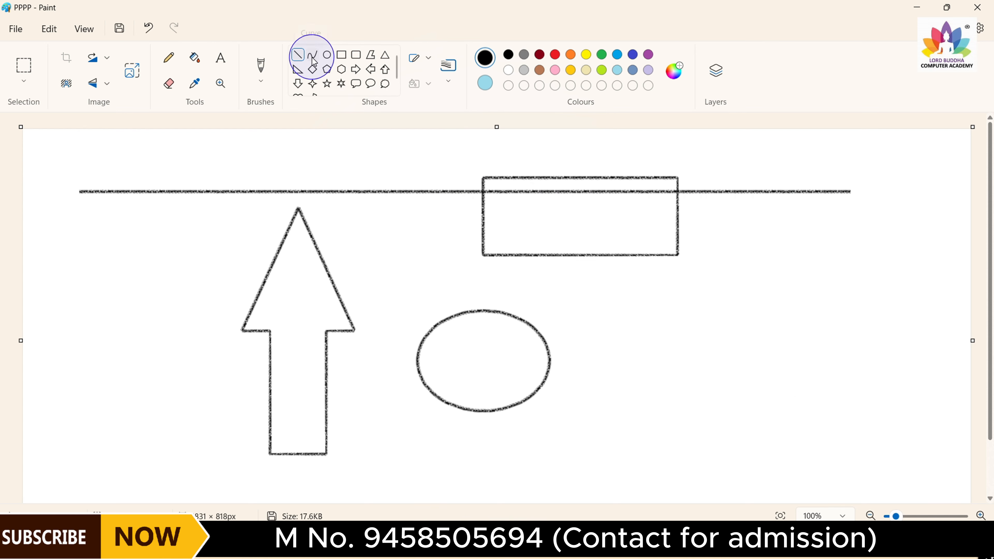
pyautogui.moveTo(617, 391); pyautogui.dragTo(862, 282)
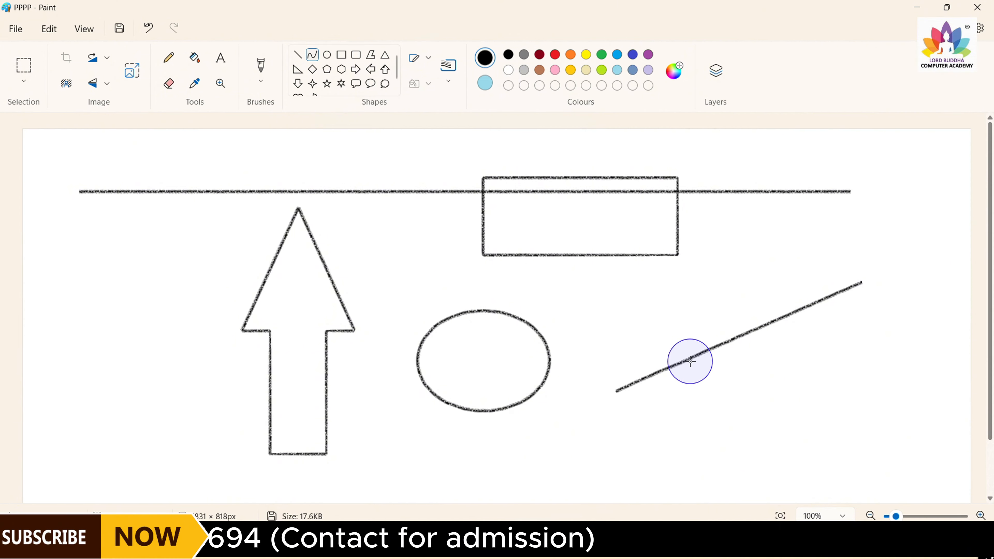
pyautogui.moveTo(688, 362); pyautogui.dragTo(765, 374)
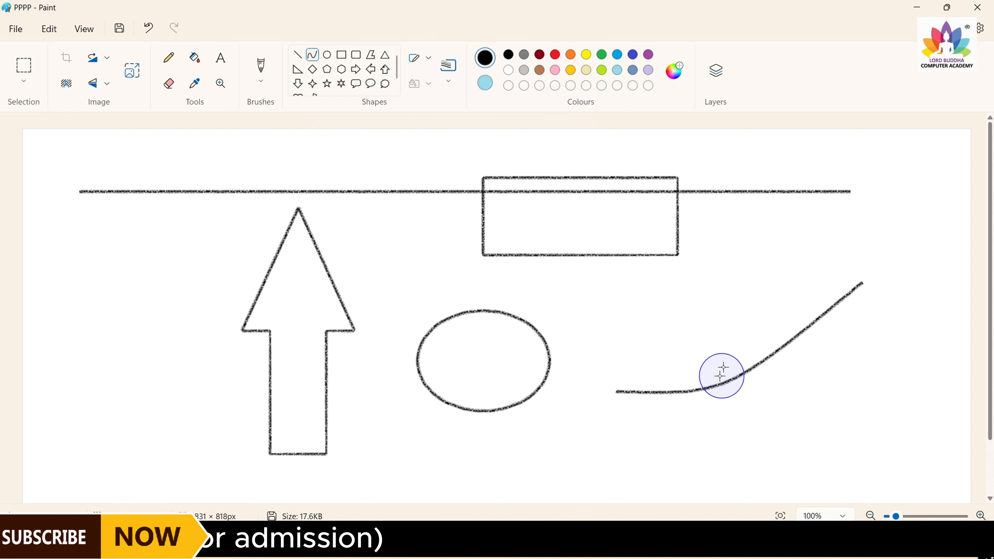
pyautogui.click(796, 318)
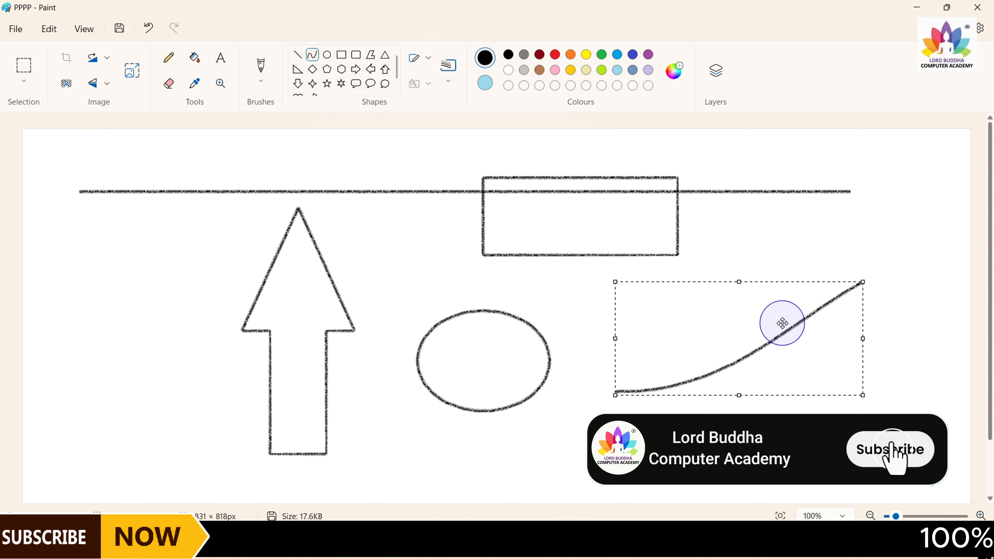
pyautogui.click(490, 149)
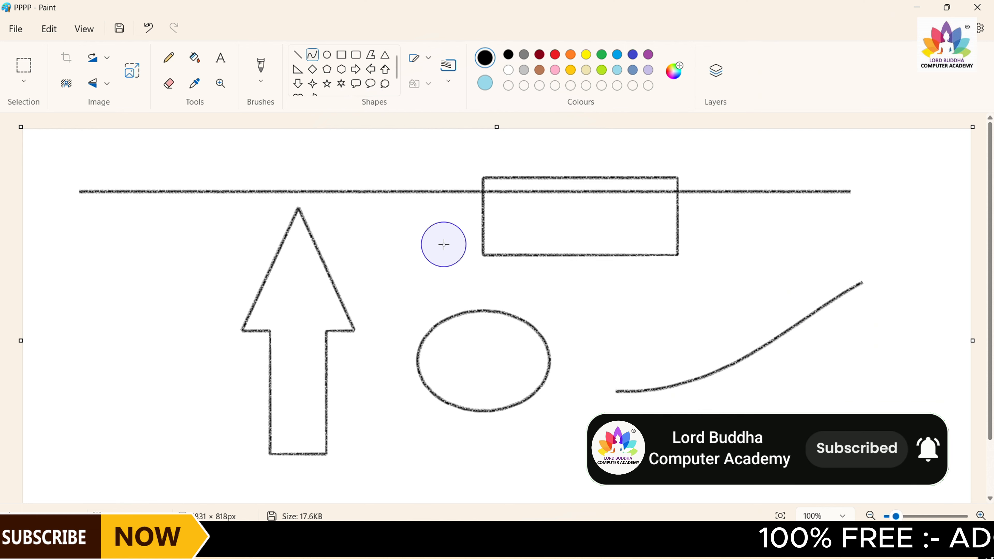
# Step: Select all the drawn shapes on the canvas and delete them
pyautogui.hotkey('ctrl', 'a')
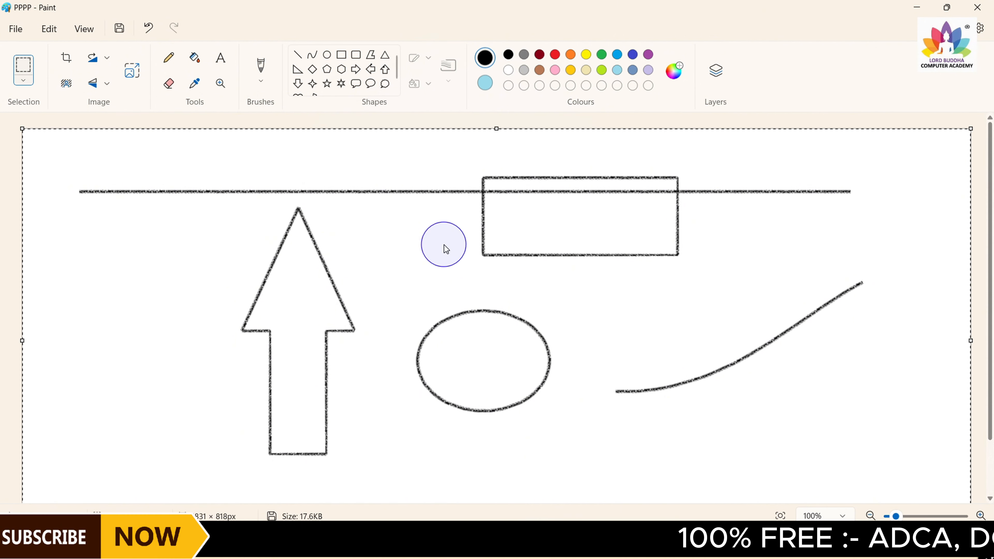
pyautogui.press('Delete')
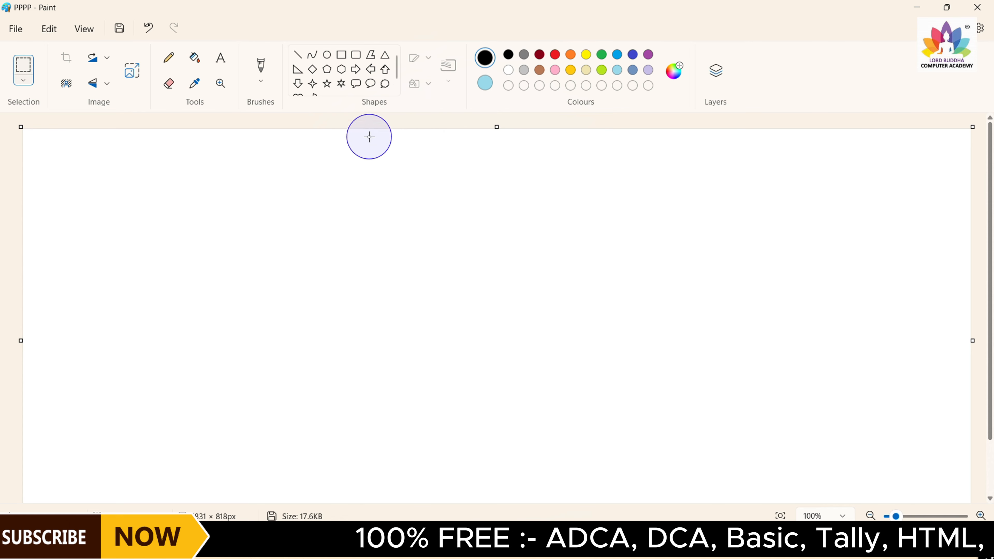
# Step: Draw a large black-outlined rectangle across the middle of the blank canvas
pyautogui.click(340, 58)
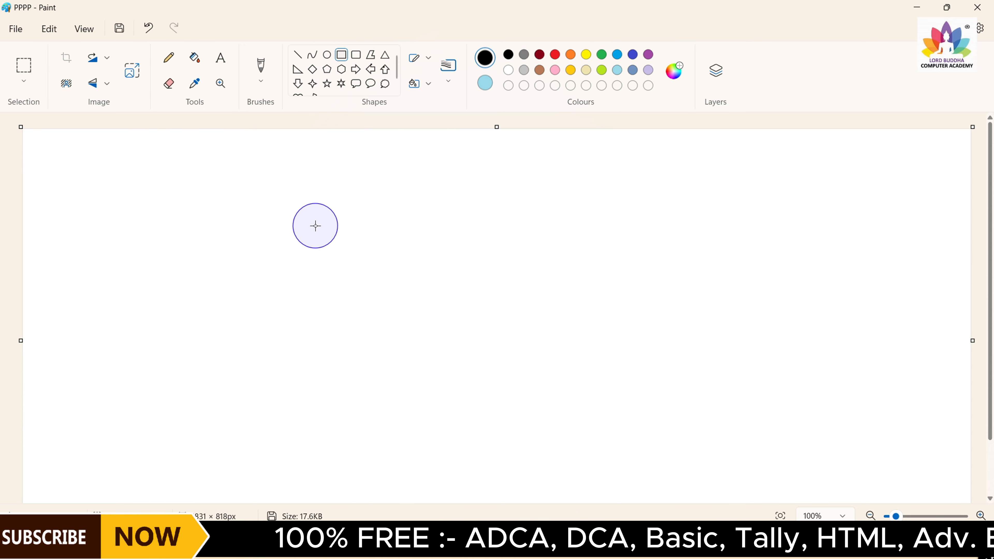
pyautogui.moveTo(267, 211); pyautogui.dragTo(375, 293)
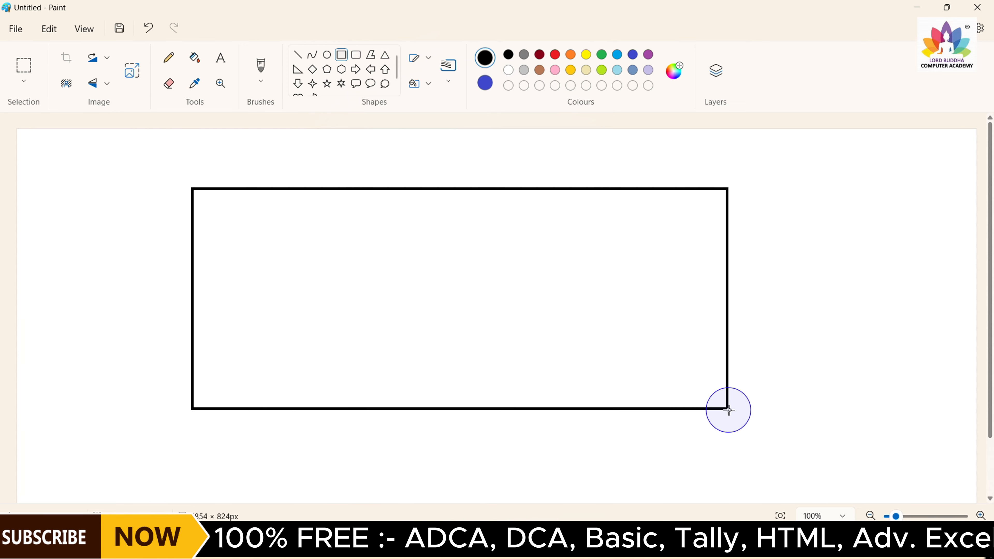
pyautogui.moveTo(729, 409); pyautogui.dragTo(731, 414)
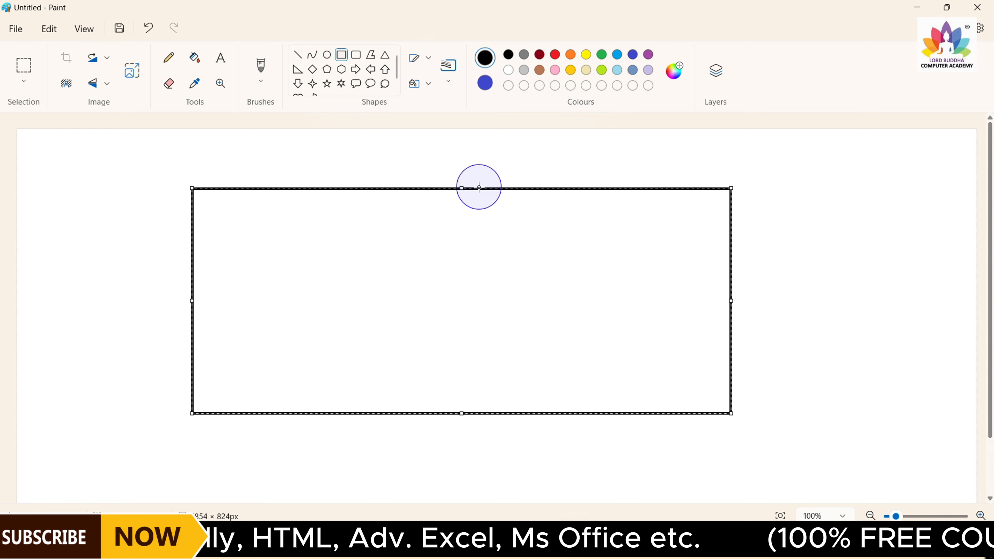
# Step: Try the Oil brush outline on the rectangle and restore the Solid outline
pyautogui.click(429, 58)
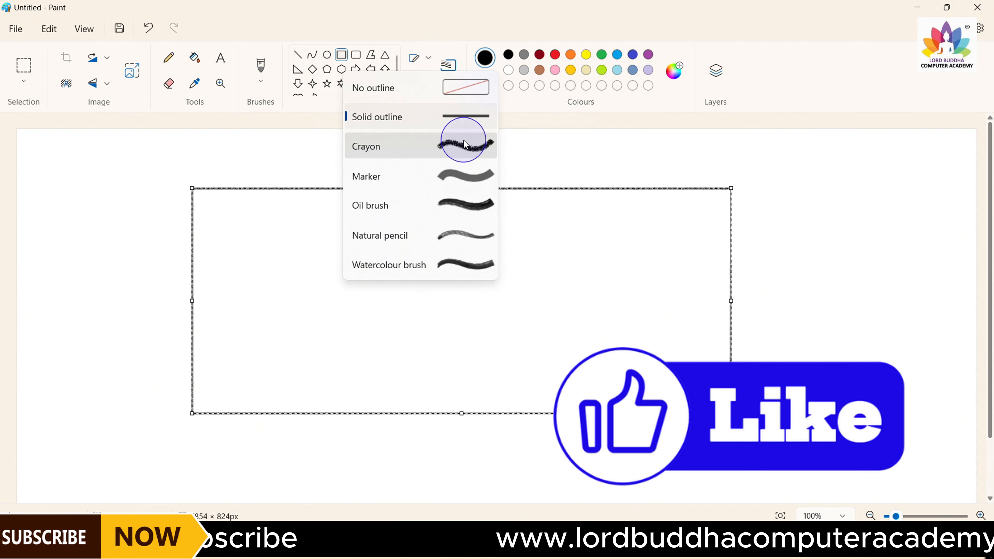
pyautogui.click(464, 205)
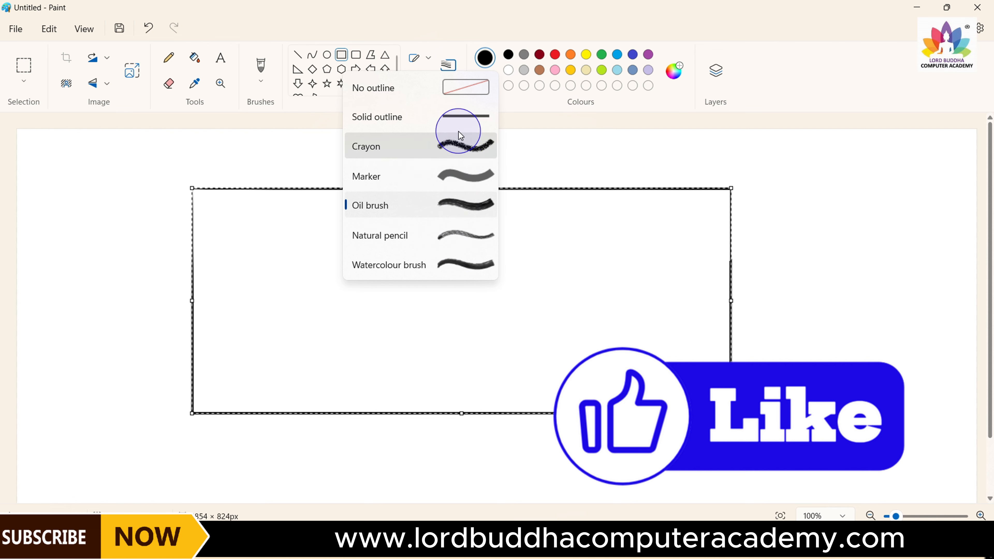
pyautogui.click(458, 119)
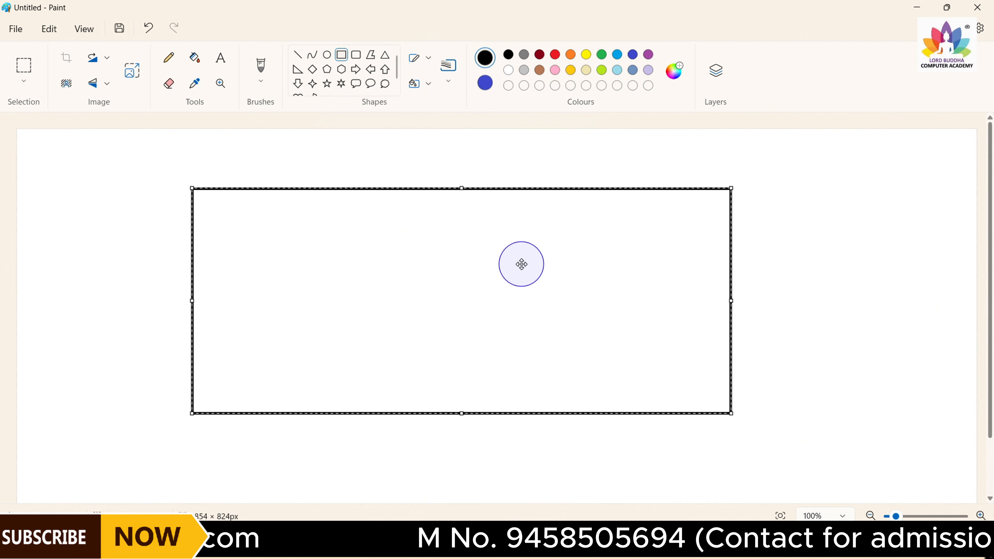
# Step: Try yellow as the secondary colour for the shape fill and settle on pink
pyautogui.click(428, 88)
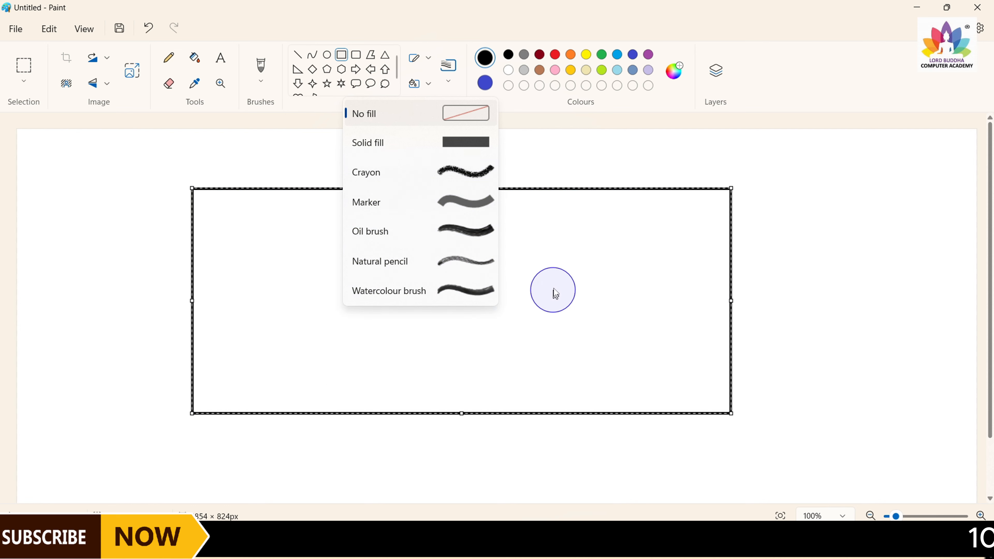
pyautogui.click(485, 87)
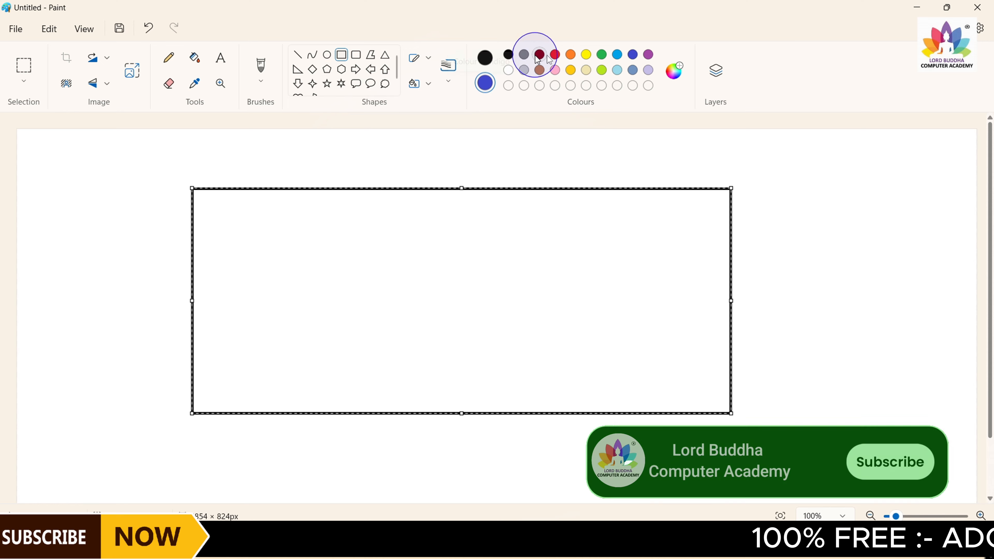
pyautogui.click(585, 58)
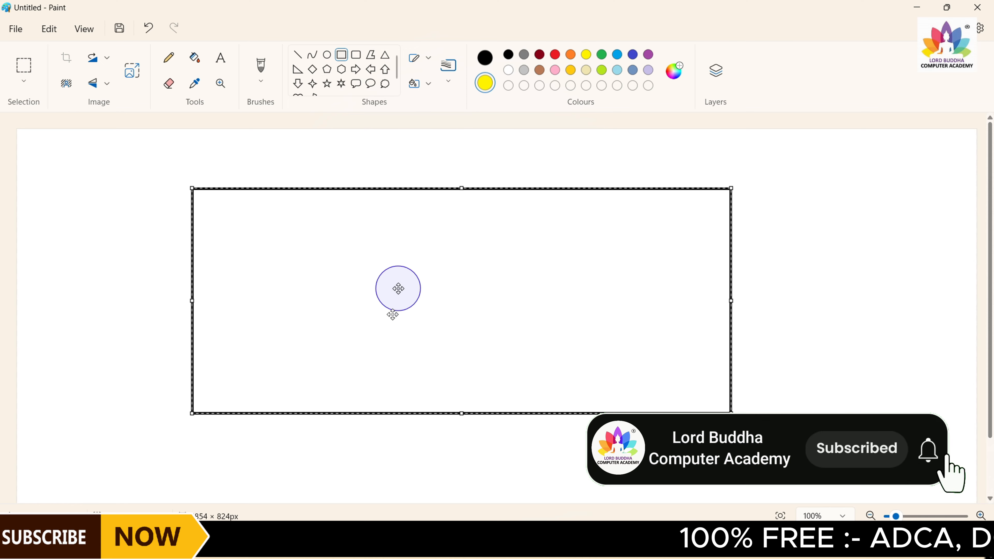
pyautogui.click(555, 54)
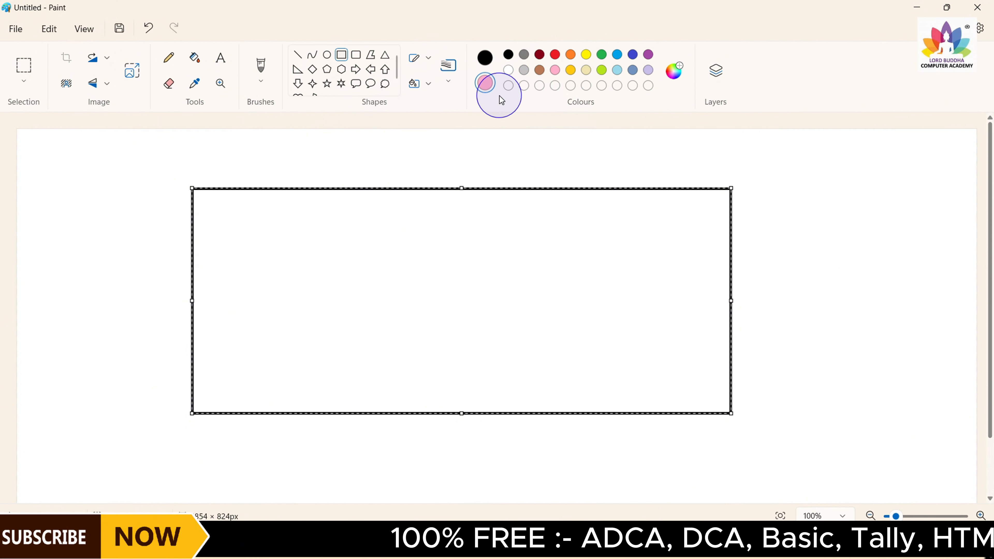
# Step: Try a pink fill in the rectangle before returning it to No fill, and view the outline thickness options
pyautogui.click(422, 85)
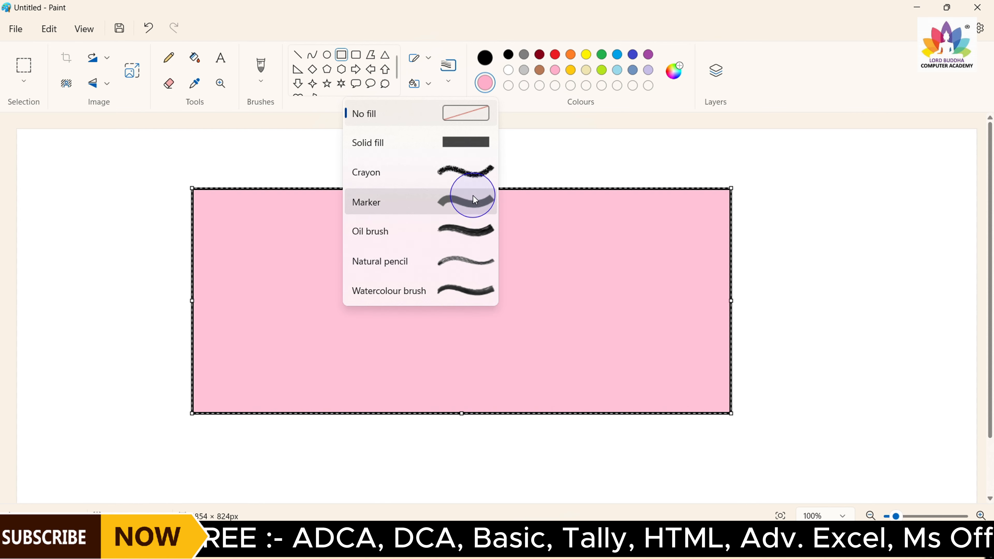
pyautogui.click(474, 113)
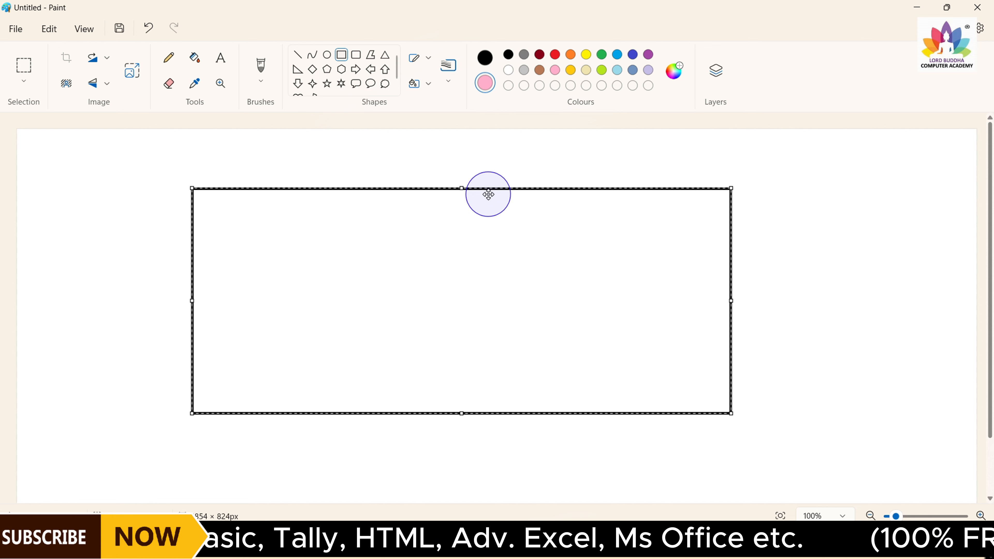
pyautogui.click(449, 88)
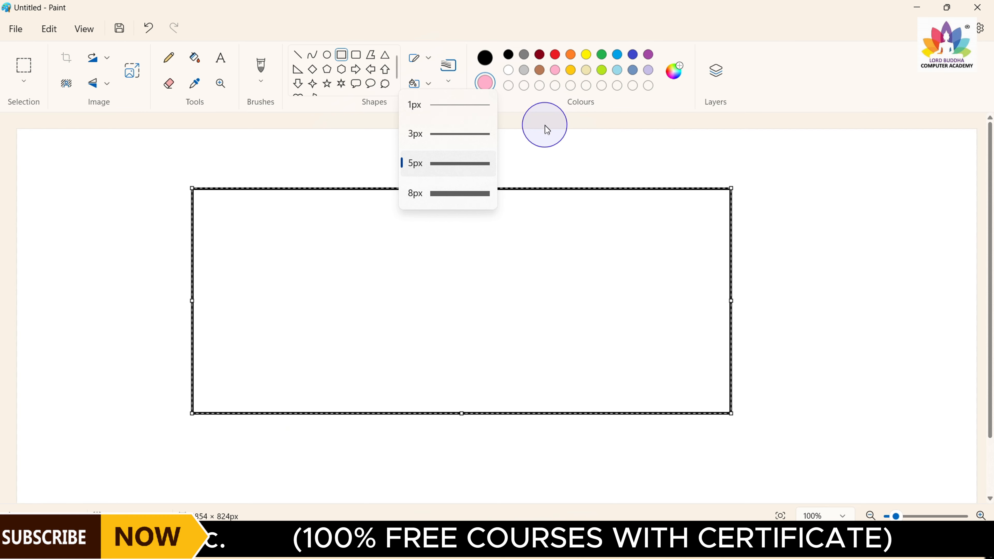
pyautogui.click(549, 150)
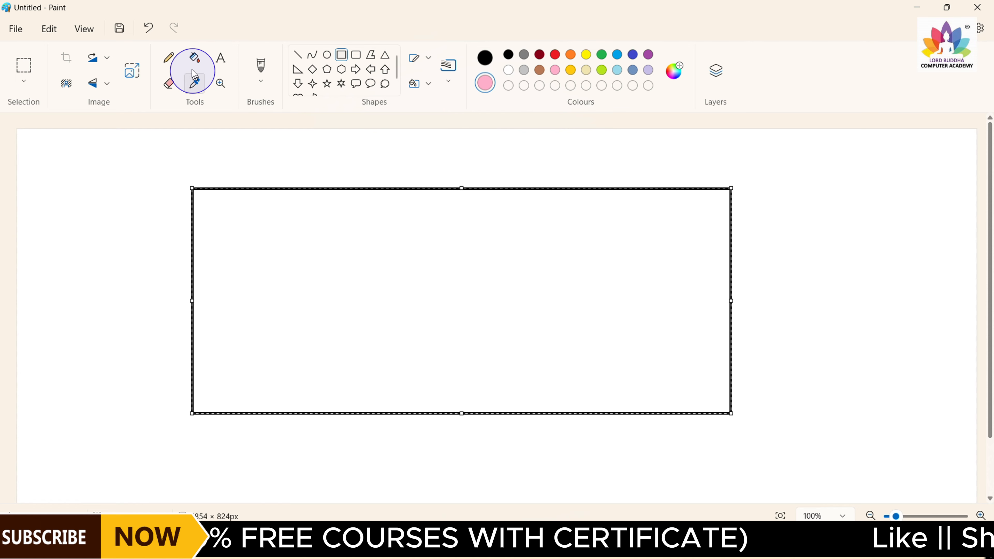
# Step: Spray a thin black Airbrush line across the canvas above the rectangle
pyautogui.click(265, 91)
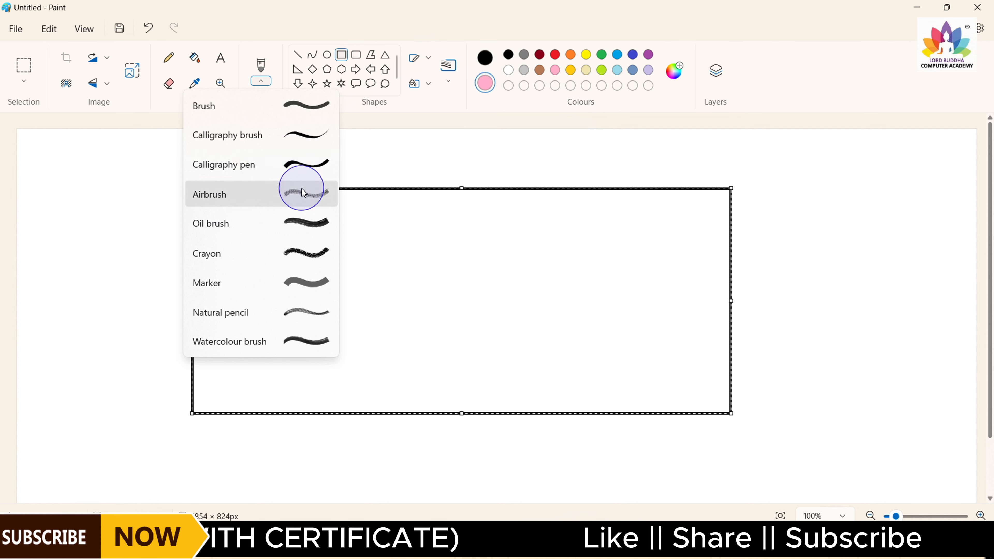
pyautogui.click(309, 194)
pyautogui.moveTo(134, 165); pyautogui.dragTo(894, 149)
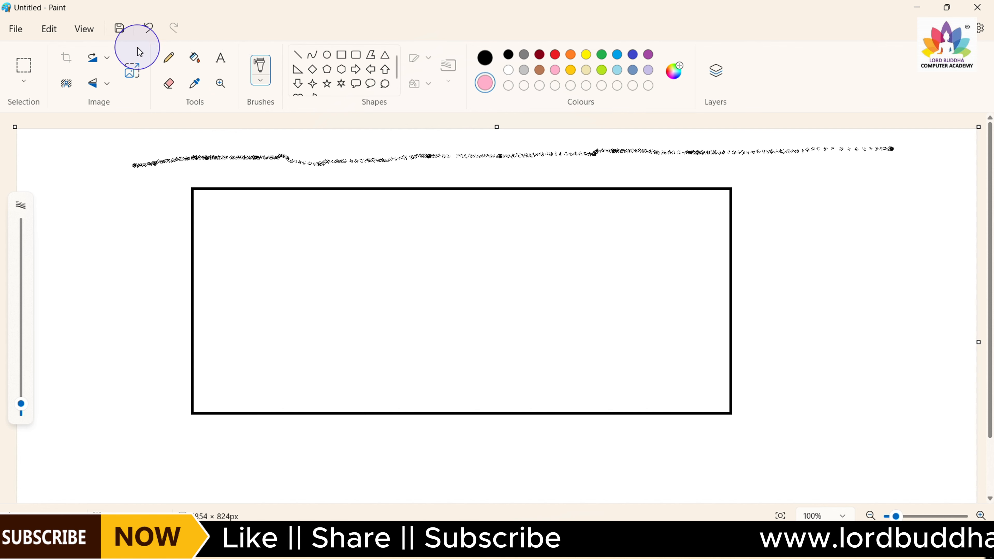
# Step: Enlarge the Airbrush size and spray wide black bands across the upper half of the rectangle
pyautogui.click(170, 58)
pyautogui.click(169, 91)
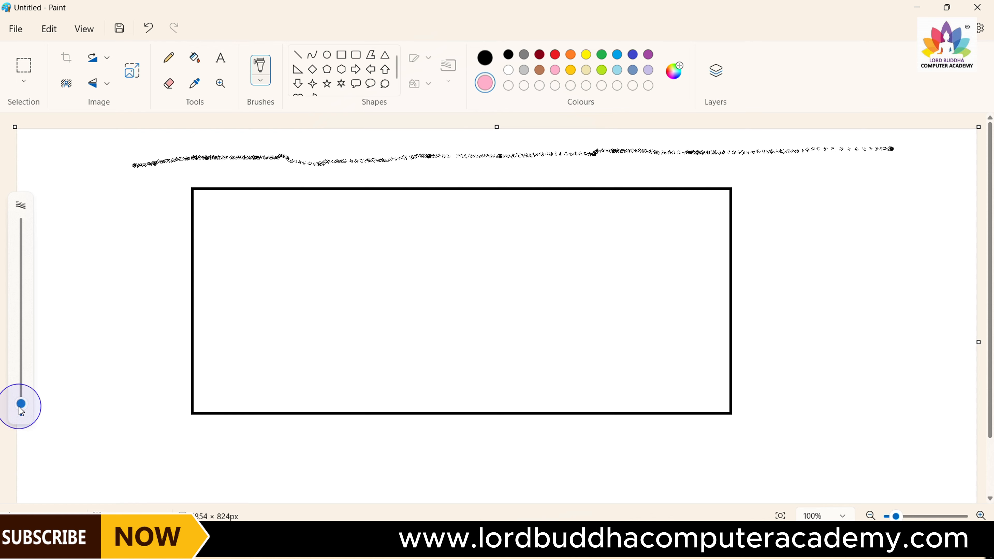
pyautogui.moveTo(21, 404); pyautogui.dragTo(21, 345)
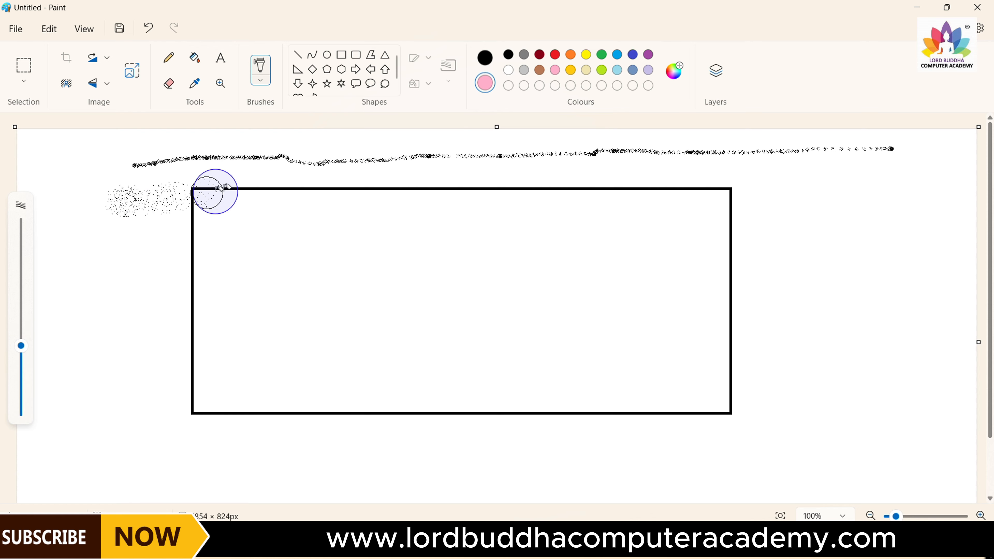
pyautogui.moveTo(215, 192)
pyautogui.mouseDown()
pyautogui.moveTo(455, 181)
pyautogui.moveTo(761, 188)
pyautogui.moveTo(122, 234)
pyautogui.moveTo(130, 245)
pyautogui.moveTo(740, 233)
pyautogui.moveTo(719, 252)
pyautogui.moveTo(172, 261)
pyautogui.mouseUp()
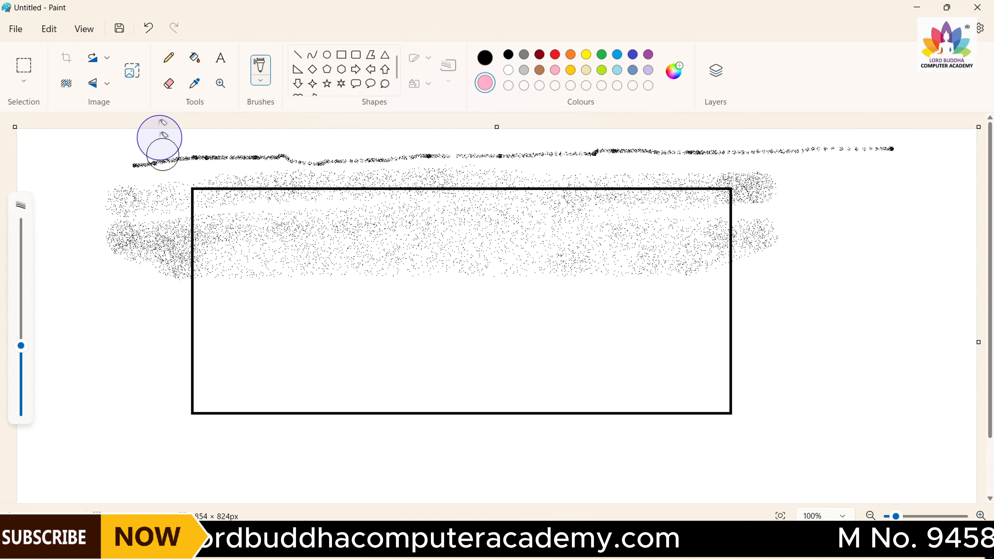
# Step: Draw a thin freehand Pencil outline across the rectangle's lower half and, with a thicker size, a bold wavy line over it
pyautogui.click(168, 58)
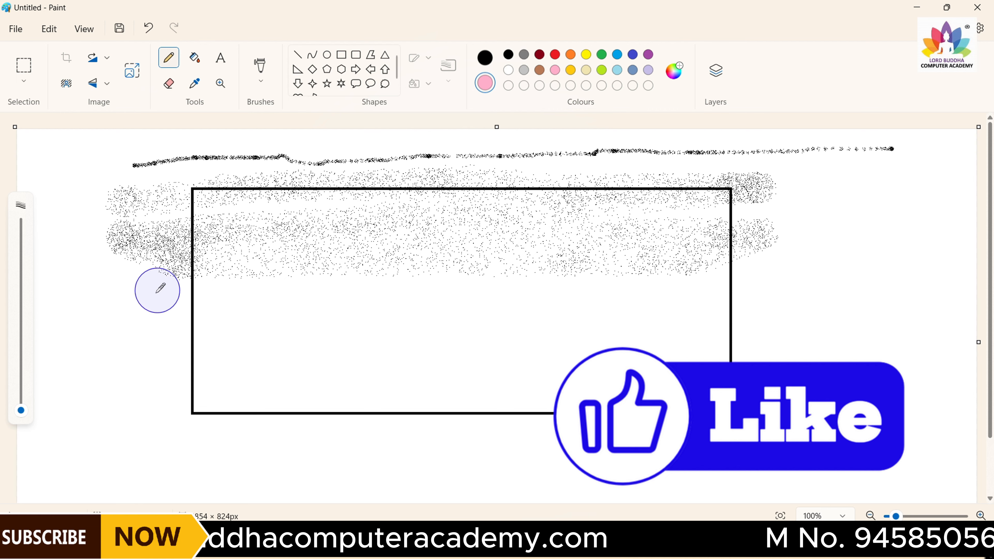
pyautogui.moveTo(113, 327)
pyautogui.mouseDown()
pyautogui.moveTo(489, 289)
pyautogui.moveTo(624, 286)
pyautogui.moveTo(874, 287)
pyautogui.moveTo(880, 318)
pyautogui.moveTo(650, 360)
pyautogui.moveTo(163, 385)
pyautogui.moveTo(169, 326)
pyautogui.mouseUp()
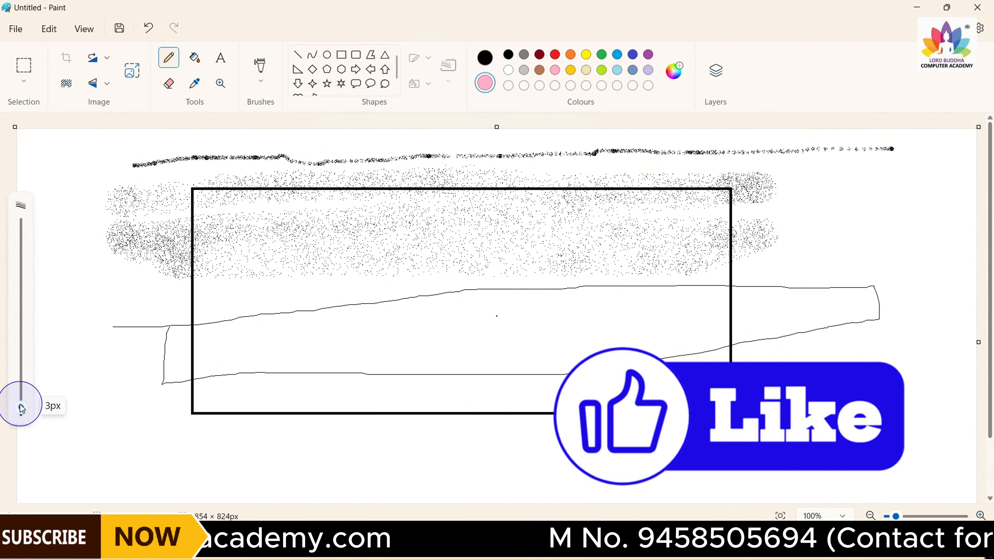
pyautogui.moveTo(21, 408); pyautogui.dragTo(22, 386)
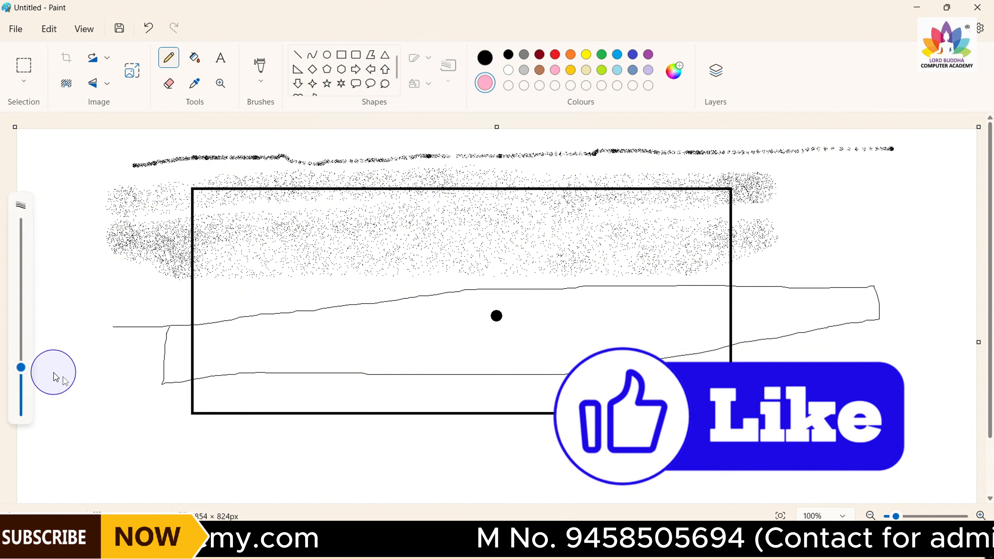
pyautogui.moveTo(103, 343)
pyautogui.mouseDown()
pyautogui.moveTo(105, 375)
pyautogui.moveTo(155, 407)
pyautogui.moveTo(238, 316)
pyautogui.moveTo(291, 360)
pyautogui.moveTo(325, 413)
pyautogui.moveTo(391, 334)
pyautogui.moveTo(500, 319)
pyautogui.moveTo(508, 378)
pyautogui.moveTo(554, 413)
pyautogui.moveTo(607, 332)
pyautogui.moveTo(679, 333)
pyautogui.moveTo(682, 388)
pyautogui.moveTo(739, 402)
pyautogui.moveTo(773, 356)
pyautogui.moveTo(816, 358)
pyautogui.moveTo(848, 417)
pyautogui.moveTo(888, 397)
pyautogui.mouseUp()
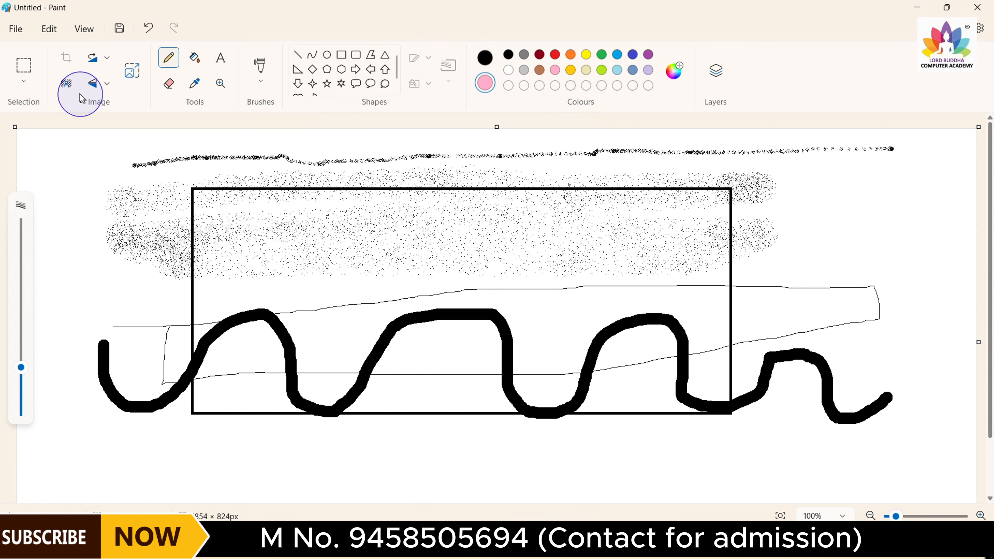
# Step: Erase a small patch of the spray, enlarge the Eraser to its largest size, and erase the drawings across the canvas
pyautogui.click(167, 83)
pyautogui.moveTo(160, 204)
pyautogui.mouseDown()
pyautogui.moveTo(138, 274)
pyautogui.moveTo(161, 201)
pyautogui.mouseUp()
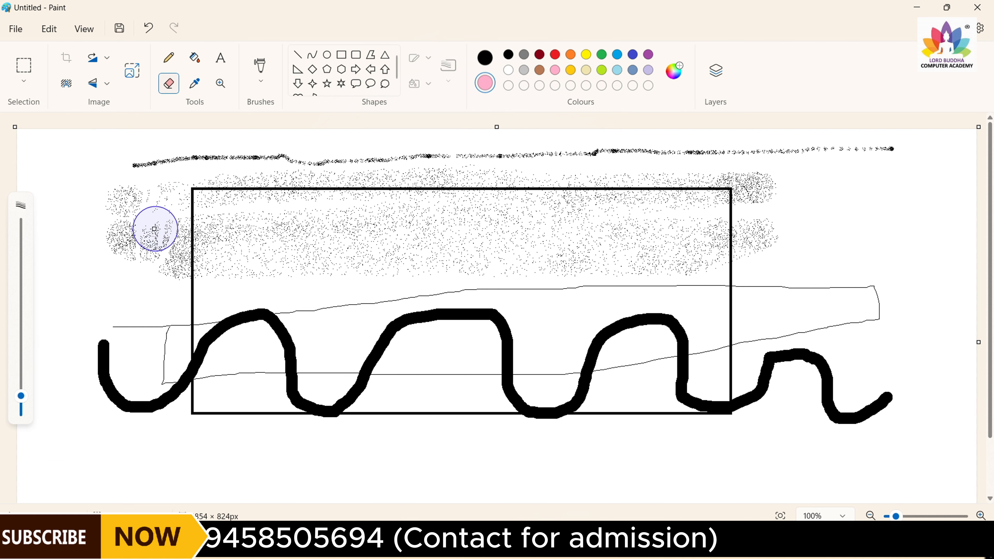
pyautogui.moveTo(24, 400); pyautogui.dragTo(22, 228)
pyautogui.click(176, 155)
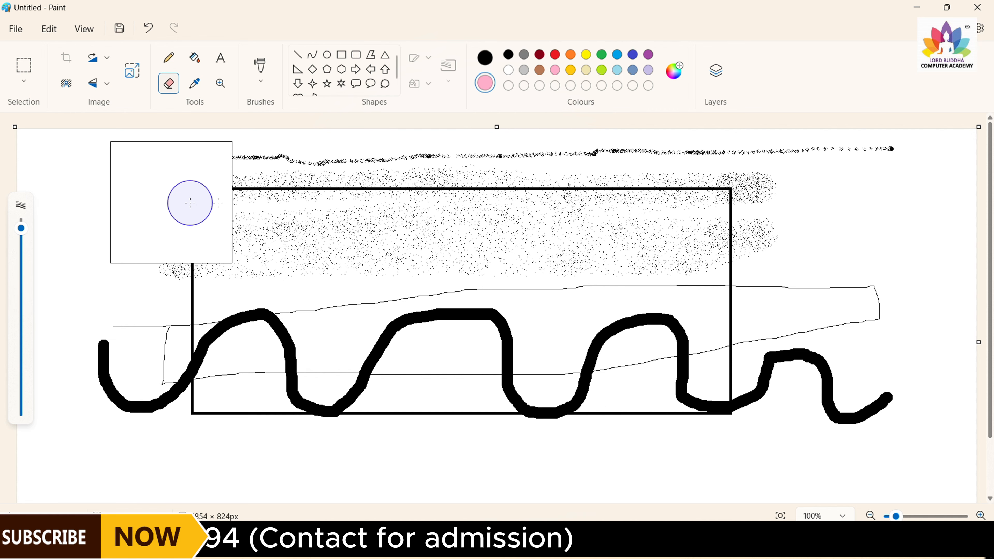
pyautogui.moveTo(172, 201)
pyautogui.mouseDown()
pyautogui.moveTo(888, 196)
pyautogui.moveTo(217, 288)
pyautogui.moveTo(157, 334)
pyautogui.moveTo(834, 370)
pyautogui.moveTo(738, 405)
pyautogui.mouseUp()
pyautogui.moveTo(738, 405); pyautogui.dragTo(411, 419)
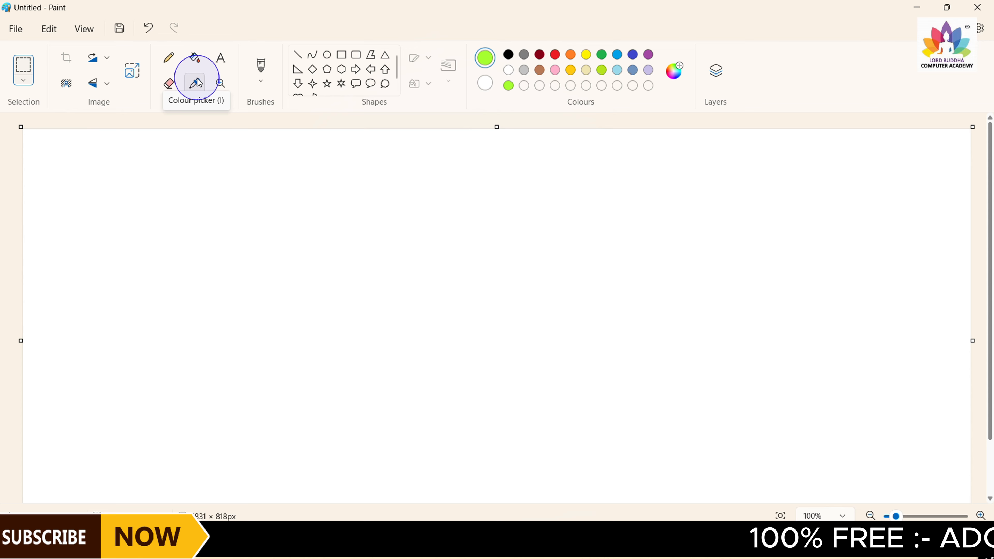
# Step: Create a custom purple with RGB values 133, 32, 214 and use it as Colour 1
pyautogui.click(674, 73)
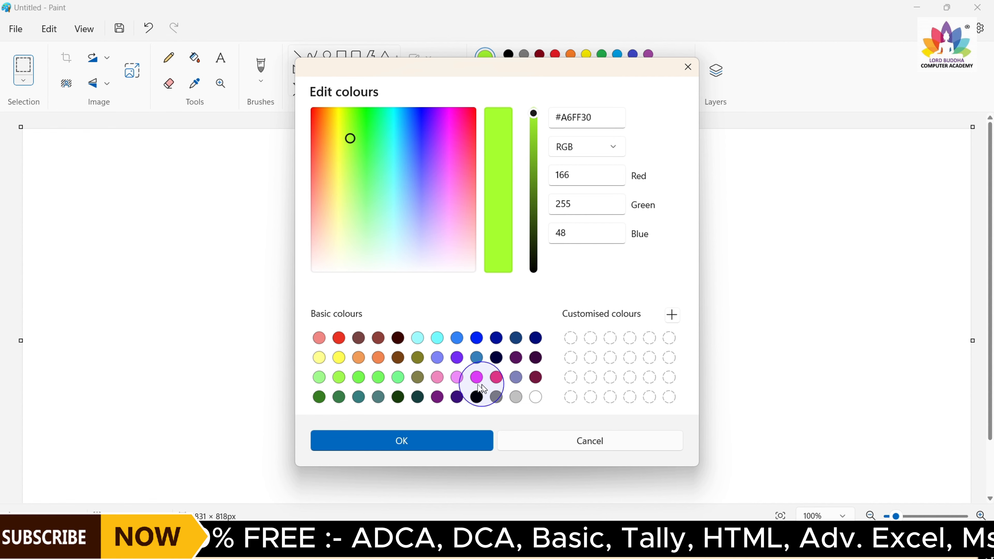
pyautogui.click(437, 132)
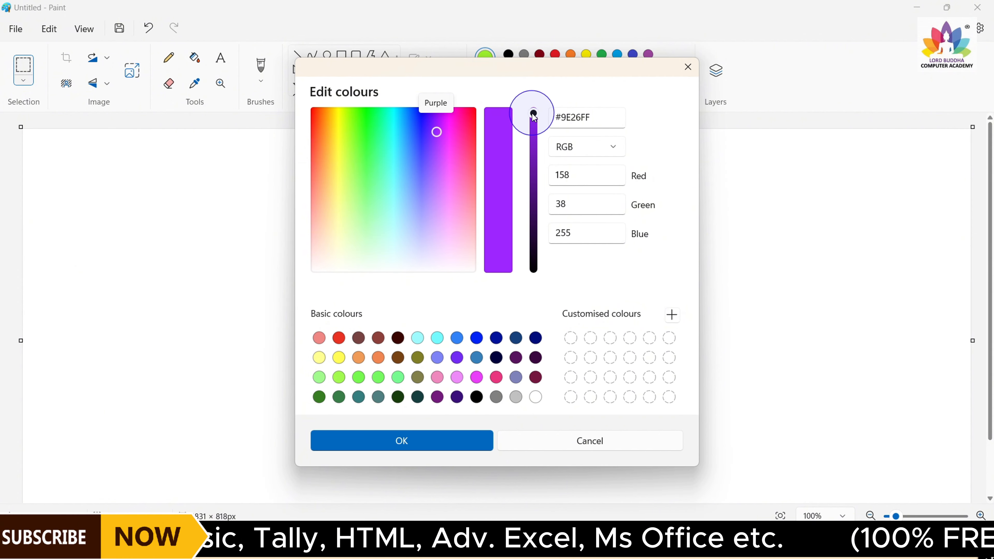
pyautogui.moveTo(534, 117); pyautogui.dragTo(531, 257)
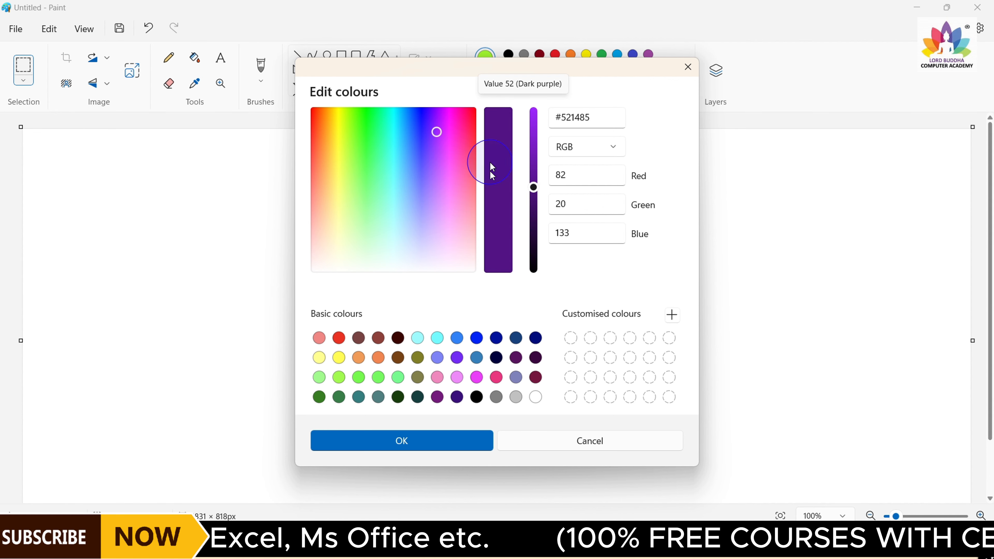
pyautogui.moveTo(535, 168); pyautogui.dragTo(537, 161)
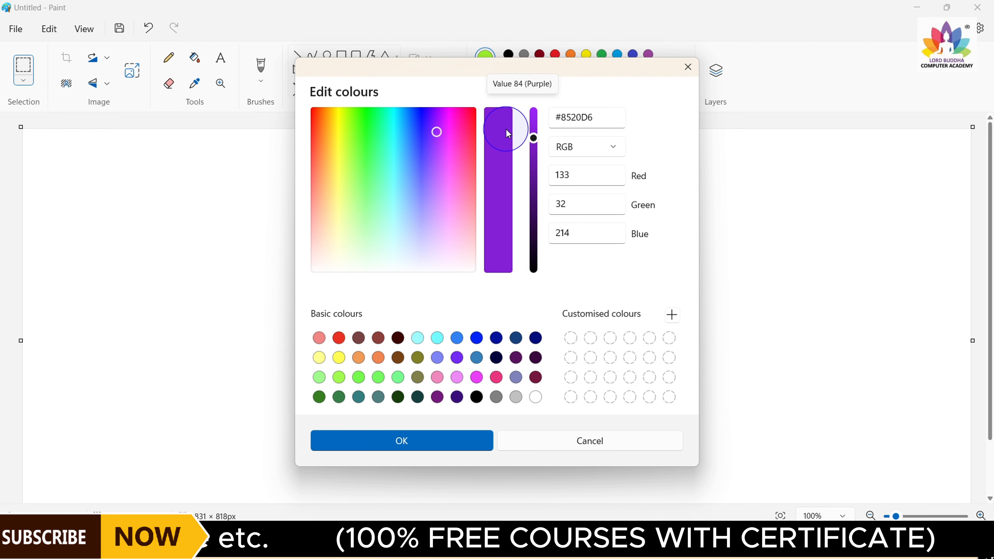
pyautogui.click(403, 445)
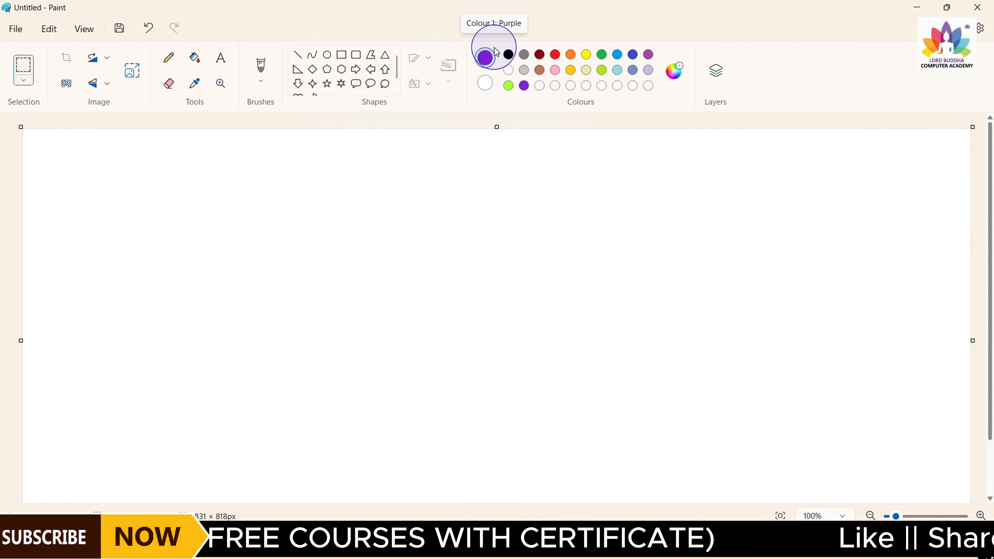
# Step: Draw a purple right-angled triangle on the upper part of the canvas and fill it with the same purple
pyautogui.click(297, 70)
pyautogui.moveTo(264, 178); pyautogui.dragTo(411, 344)
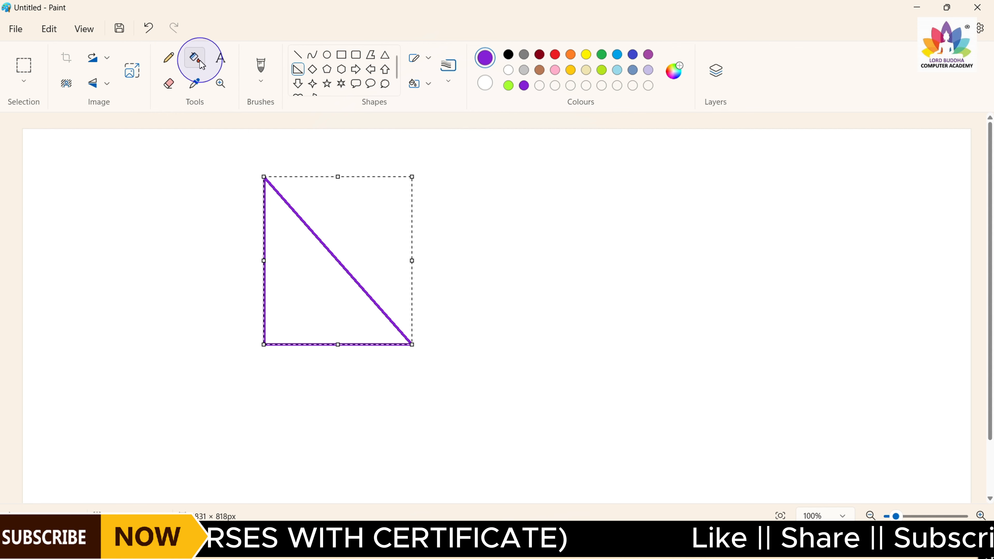
pyautogui.click(286, 245)
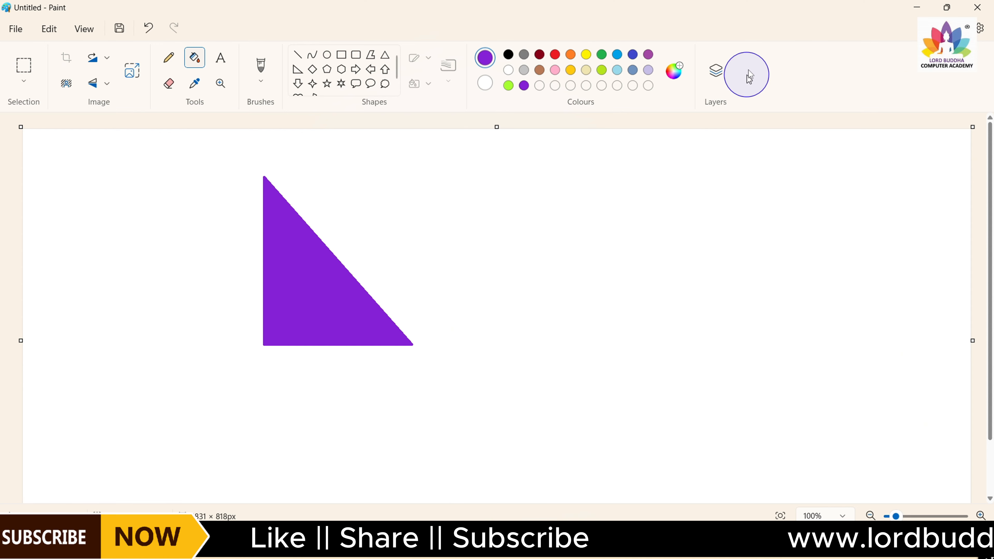
# Step: Show the layers and delete the purple triangle, leaving the layer empty
pyautogui.click(716, 71)
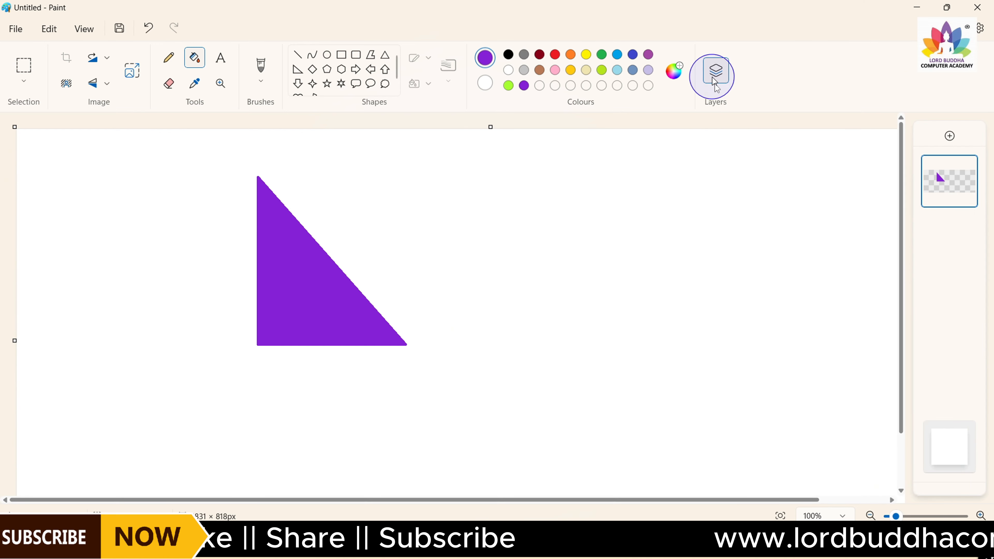
pyautogui.moveTo(972, 168)
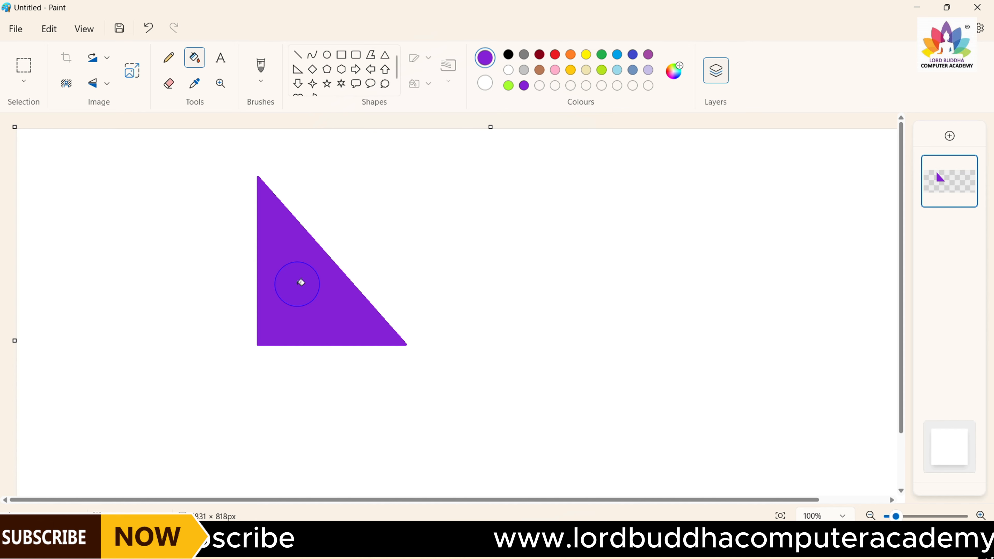
pyautogui.hotkey('ctrl', 'a')
pyautogui.press('Delete')
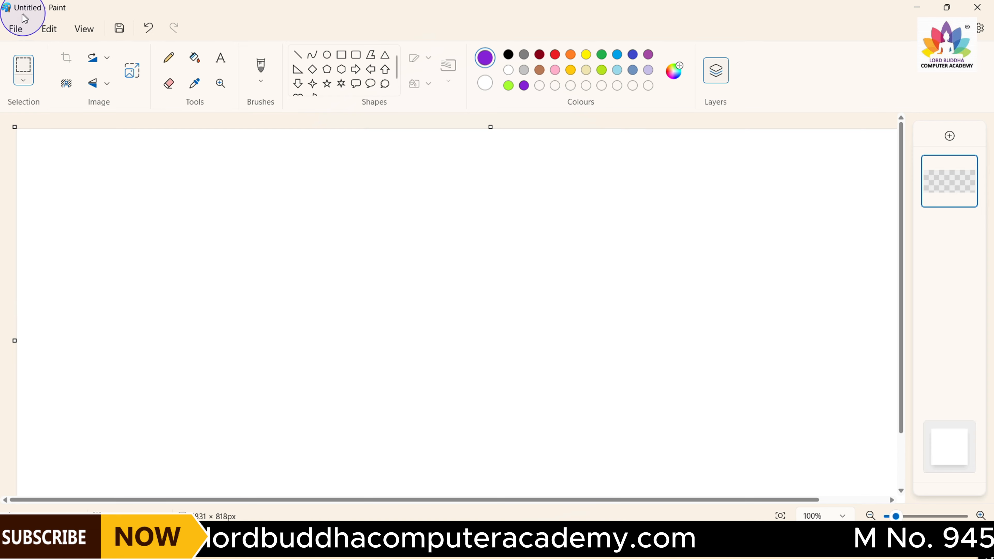
pyautogui.click(14, 29)
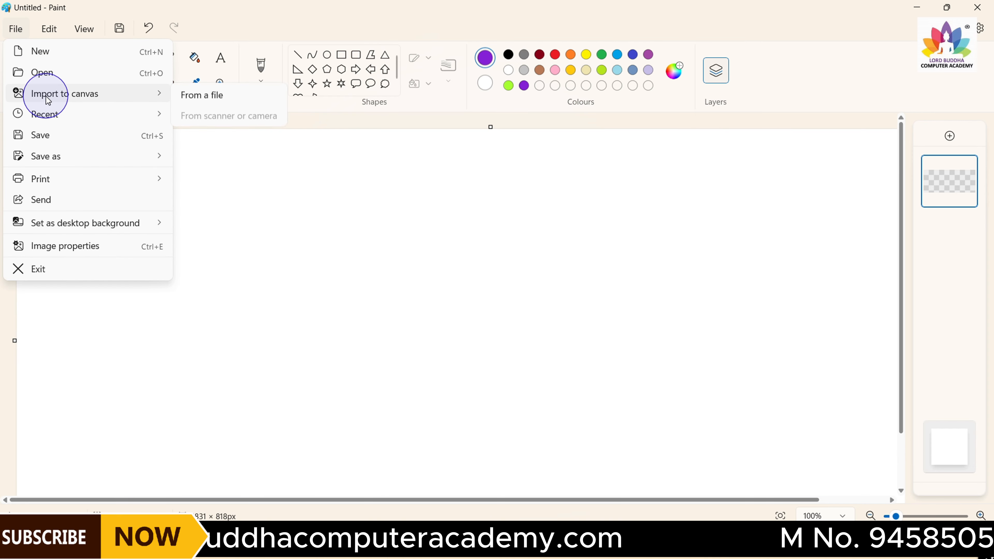
pyautogui.click(252, 97)
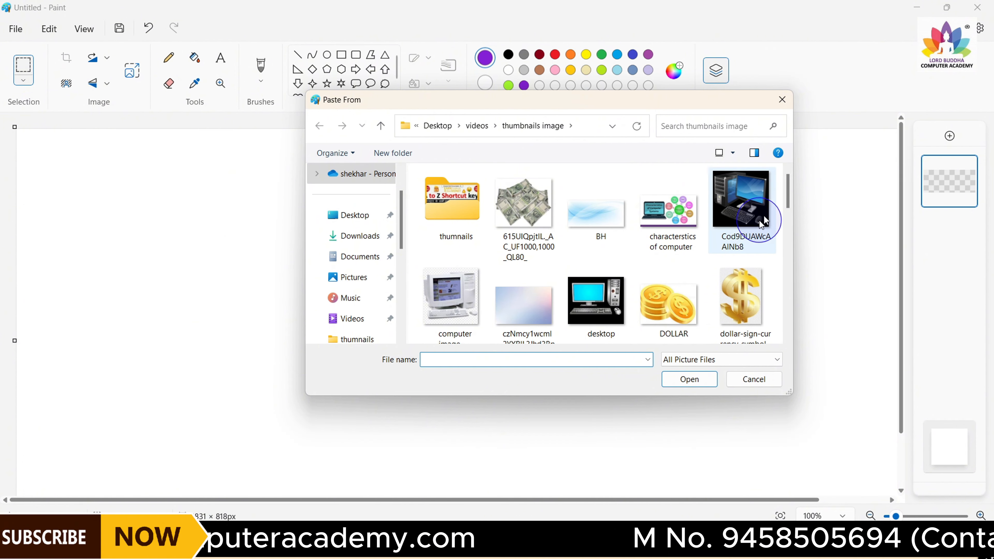
pyautogui.moveTo(788, 194); pyautogui.dragTo(790, 280)
pyautogui.click(528, 221)
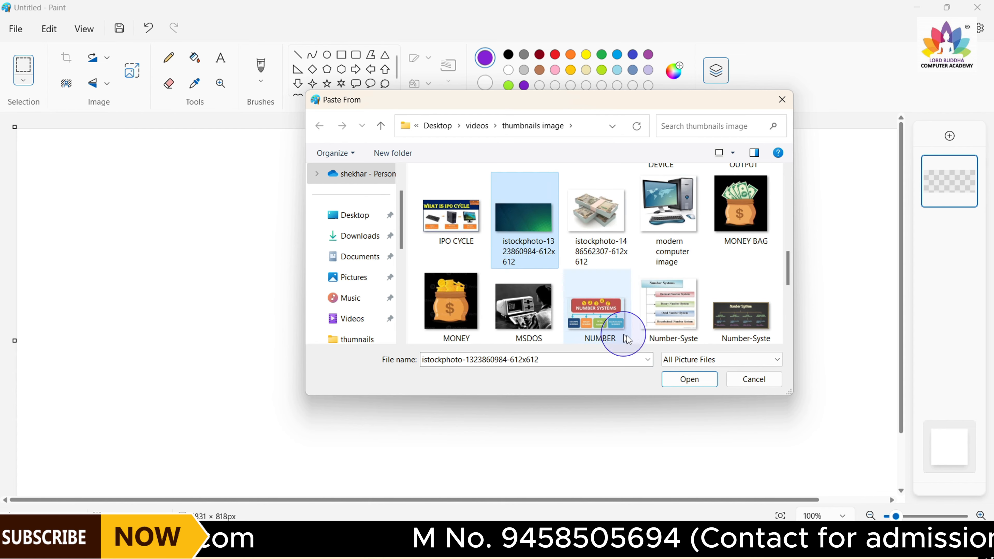
pyautogui.click(691, 381)
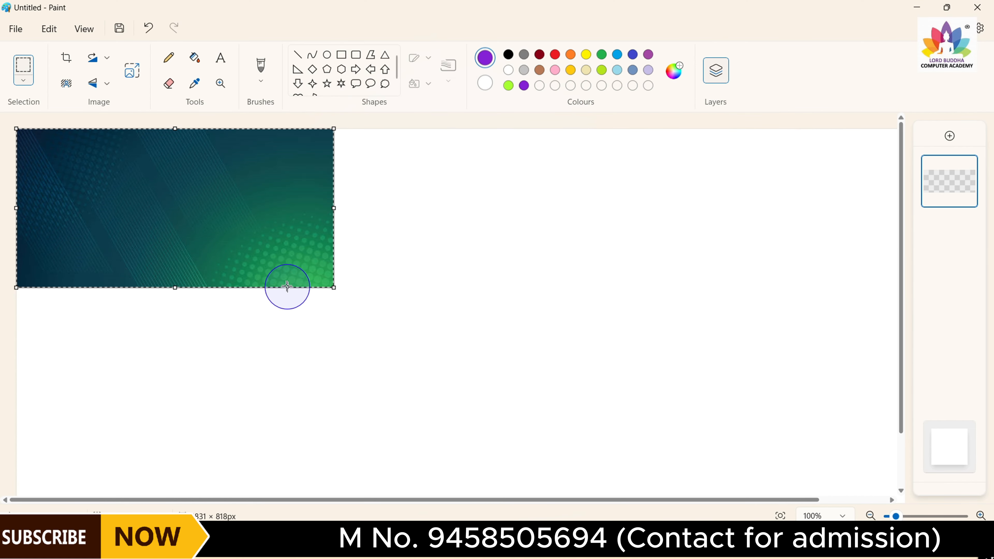
# Step: Enlarge the imported green-blue background picture and place it in the middle of the canvas
pyautogui.moveTo(229, 237); pyautogui.dragTo(442, 344)
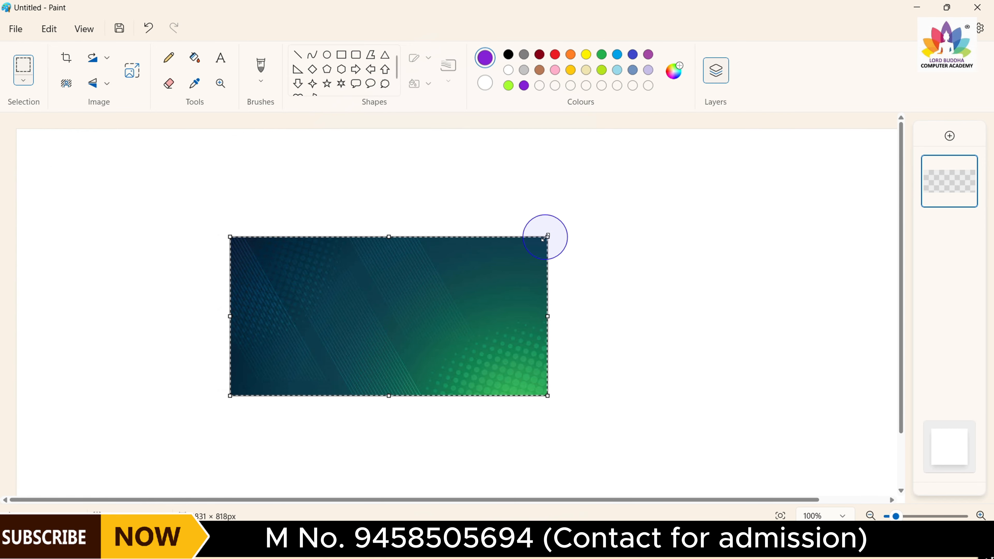
pyautogui.moveTo(546, 237); pyautogui.dragTo(693, 167)
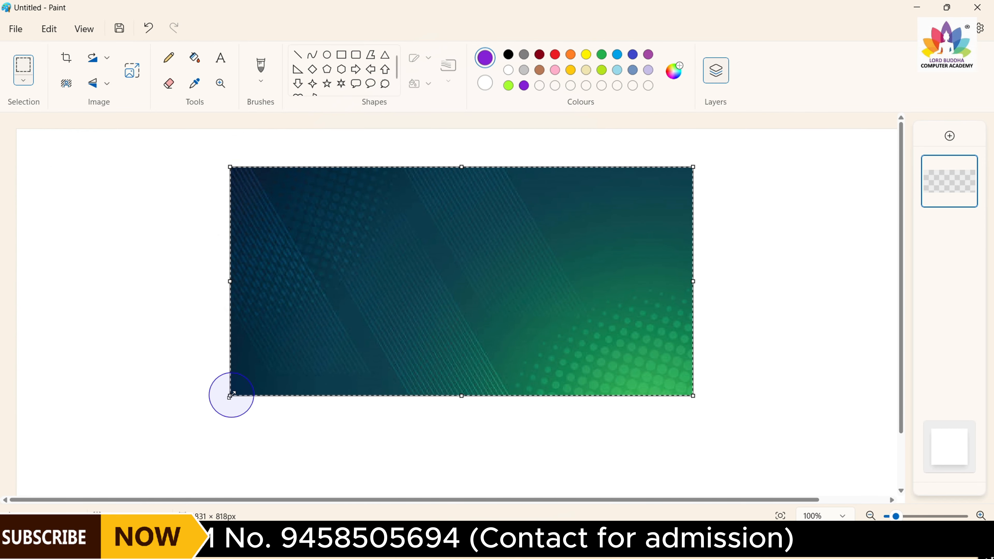
pyautogui.moveTo(230, 396); pyautogui.dragTo(169, 437)
pyautogui.moveTo(432, 439); pyautogui.dragTo(432, 464)
pyautogui.moveTo(587, 385); pyautogui.dragTo(641, 384)
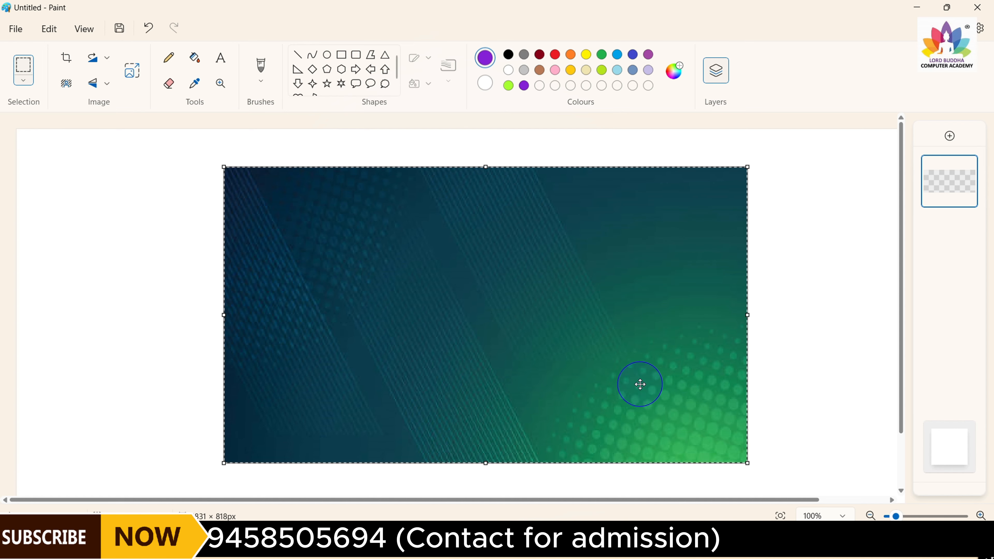
# Step: Add a new layer above the background picture and import the MSDOS picture onto it
pyautogui.click(951, 136)
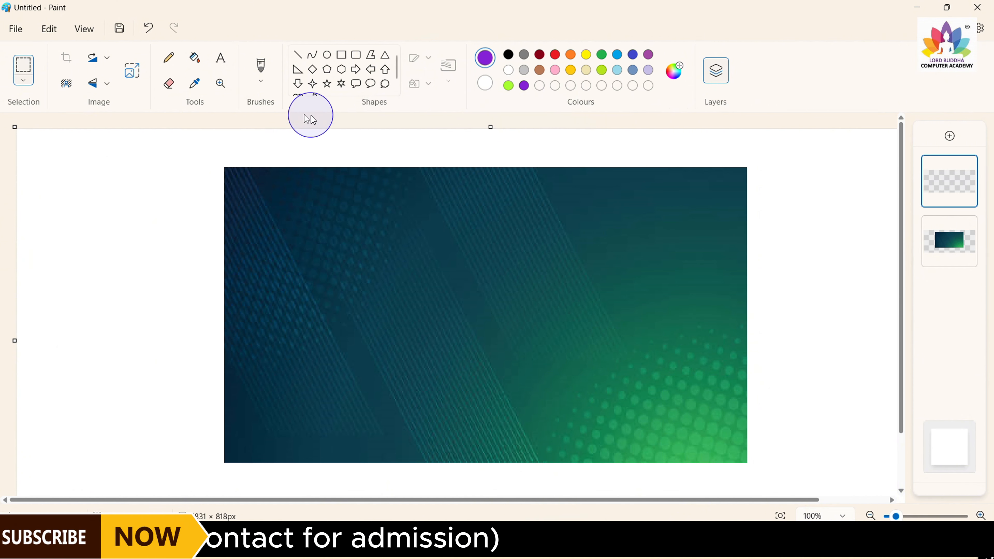
pyautogui.click(16, 29)
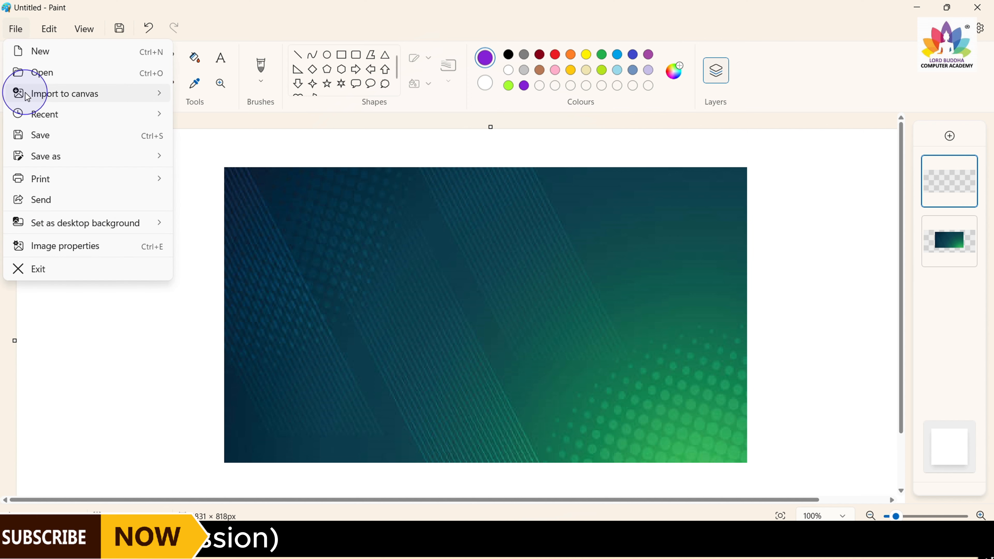
pyautogui.click(206, 96)
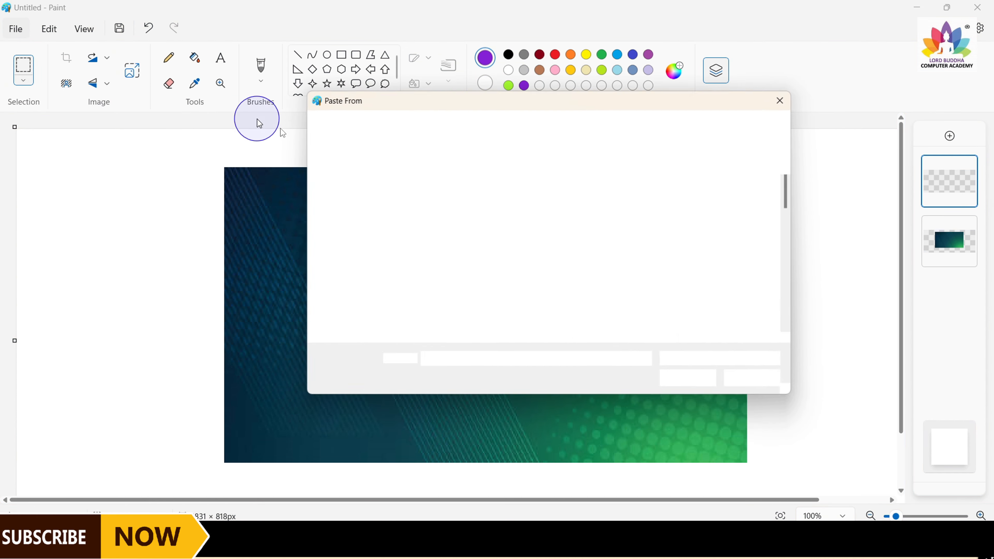
pyautogui.moveTo(789, 205); pyautogui.dragTo(794, 292)
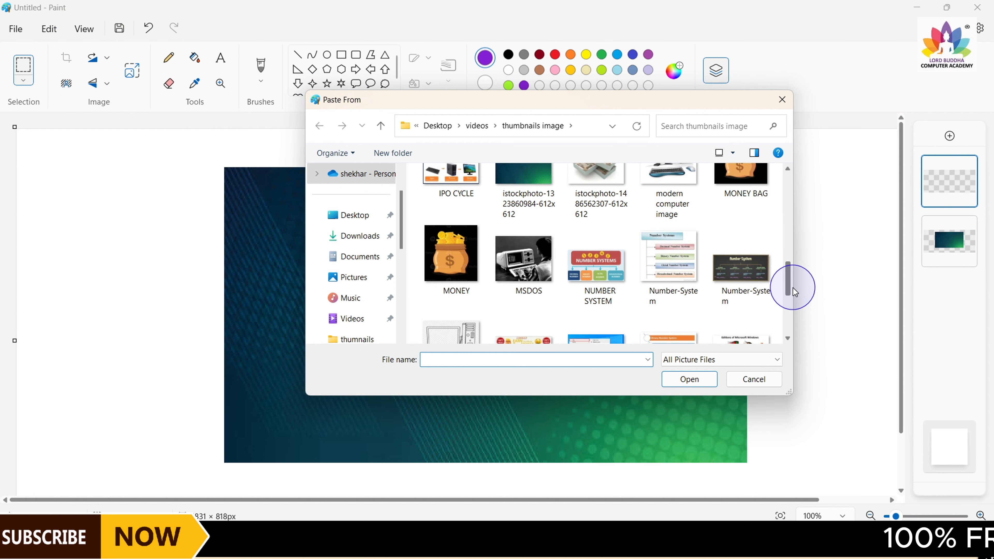
pyautogui.click(524, 254)
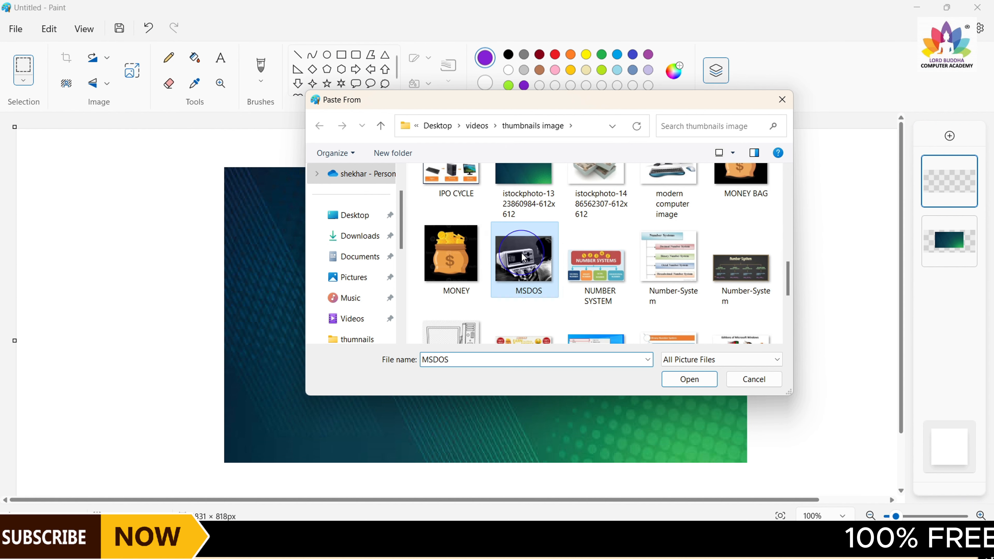
pyautogui.click(686, 378)
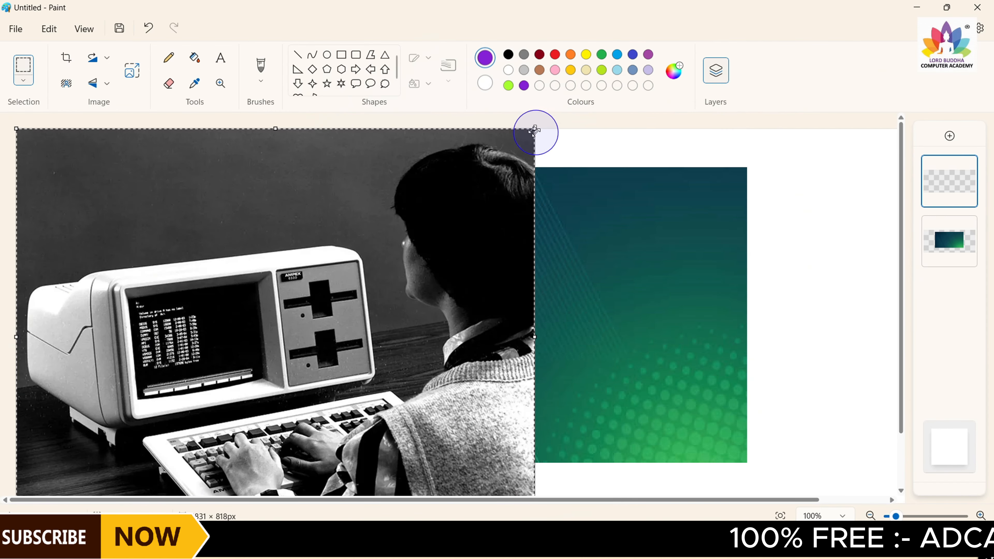
# Step: Shrink the MSDOS picture to about half size, remove its background, and position it over the middle of the background picture
pyautogui.moveTo(535, 131); pyautogui.dragTo(294, 293)
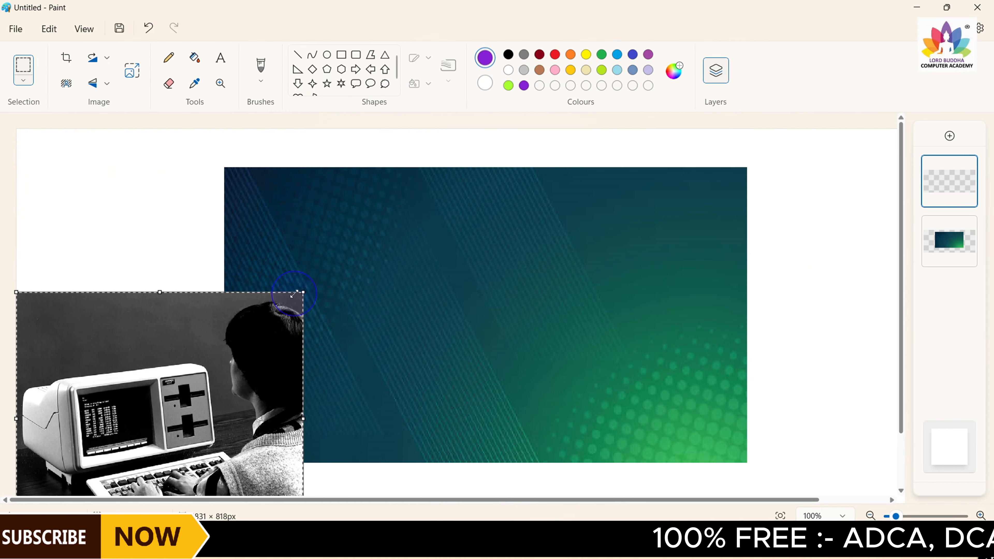
pyautogui.moveTo(251, 334); pyautogui.dragTo(515, 238)
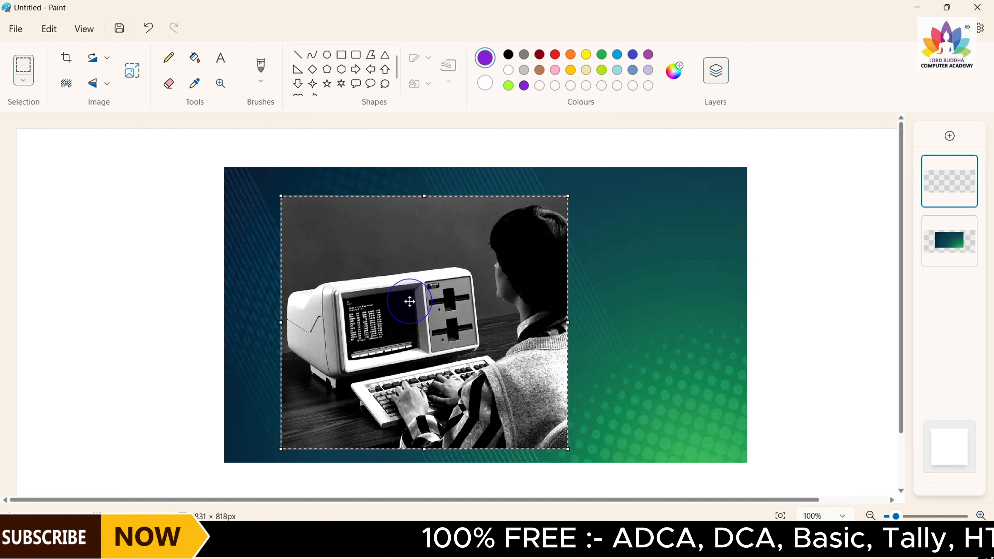
pyautogui.click(68, 84)
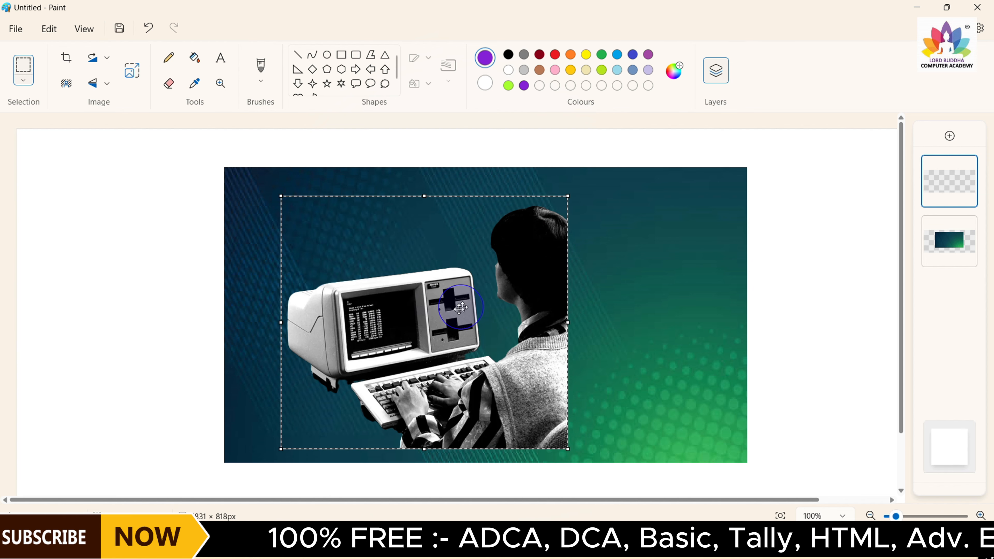
pyautogui.moveTo(426, 324); pyautogui.dragTo(444, 335)
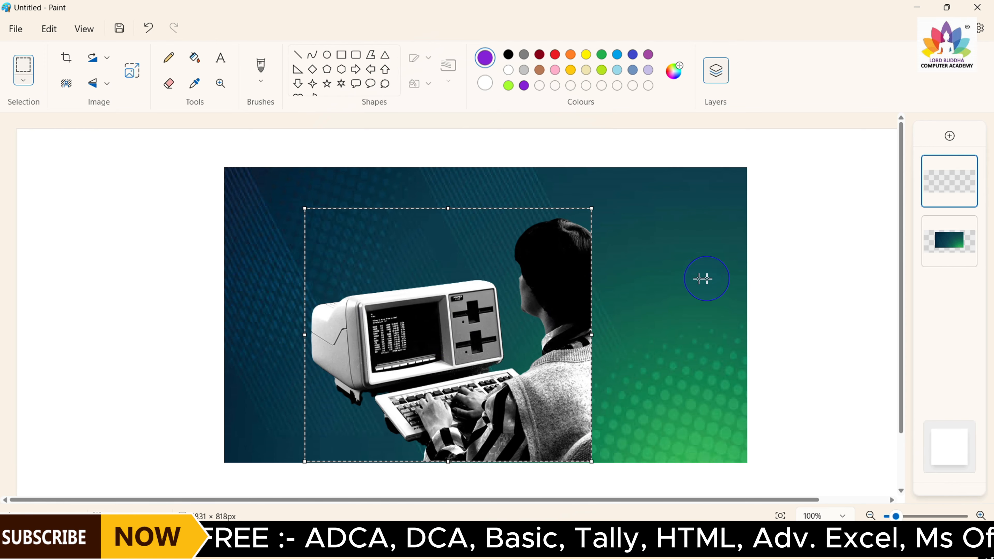
pyautogui.moveTo(392, 358); pyautogui.dragTo(399, 333)
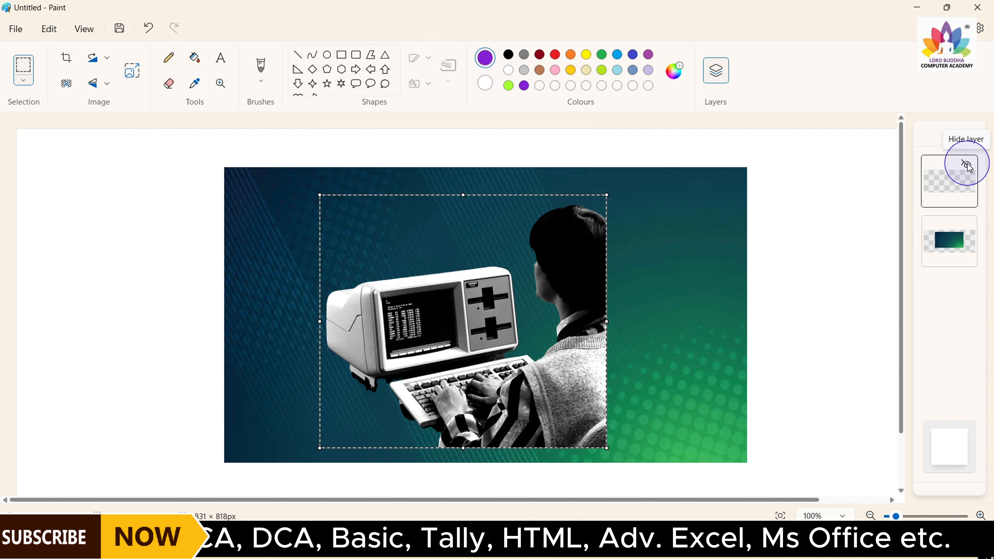
# Step: Hide and show again the MSDOS picture's layer, and do the same with the background picture's layer
pyautogui.click(966, 165)
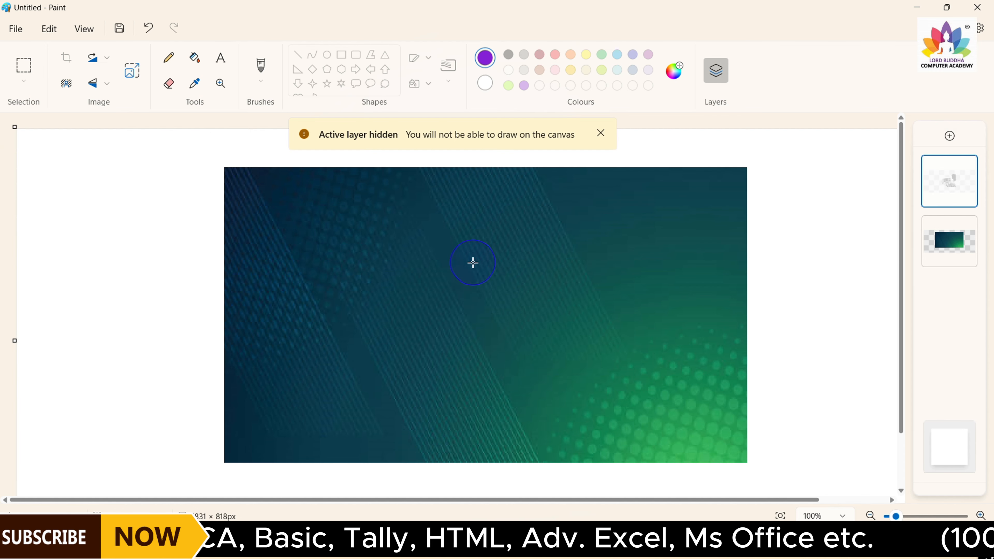
pyautogui.click(966, 165)
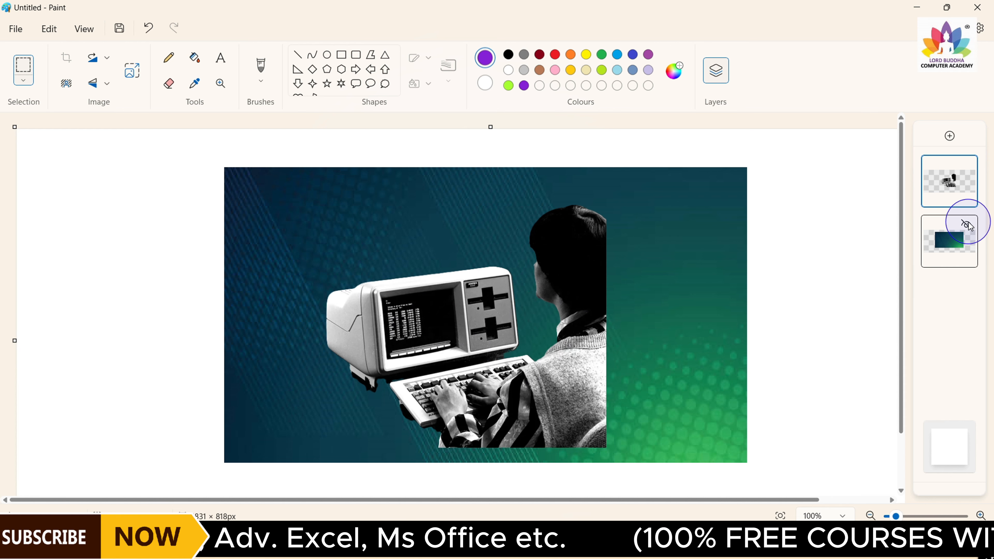
pyautogui.click(967, 225)
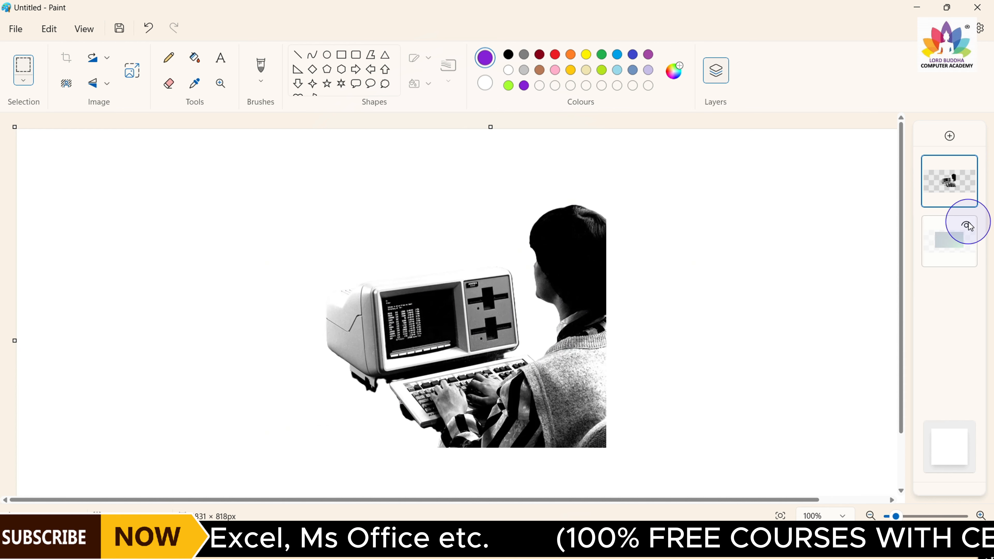
pyautogui.click(967, 226)
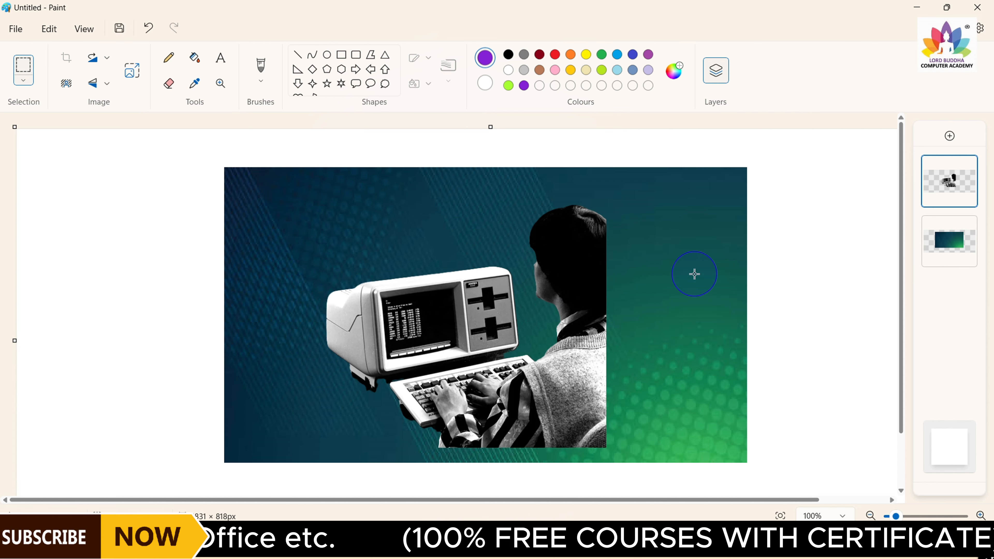
# Step: Hide the MSDOS picture's layer, show it again, and open that layer's options
pyautogui.moveTo(546, 342); pyautogui.dragTo(603, 341)
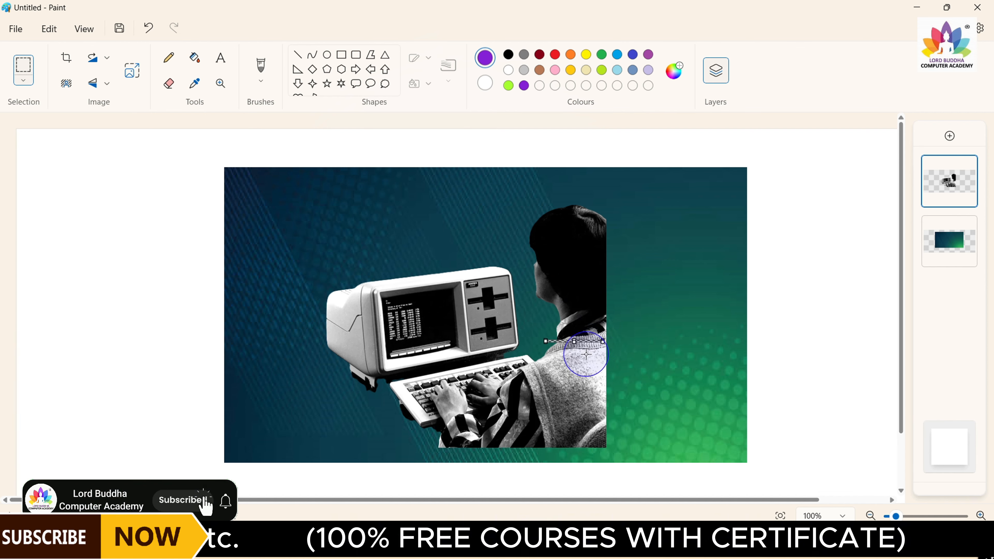
pyautogui.rightClick(958, 191)
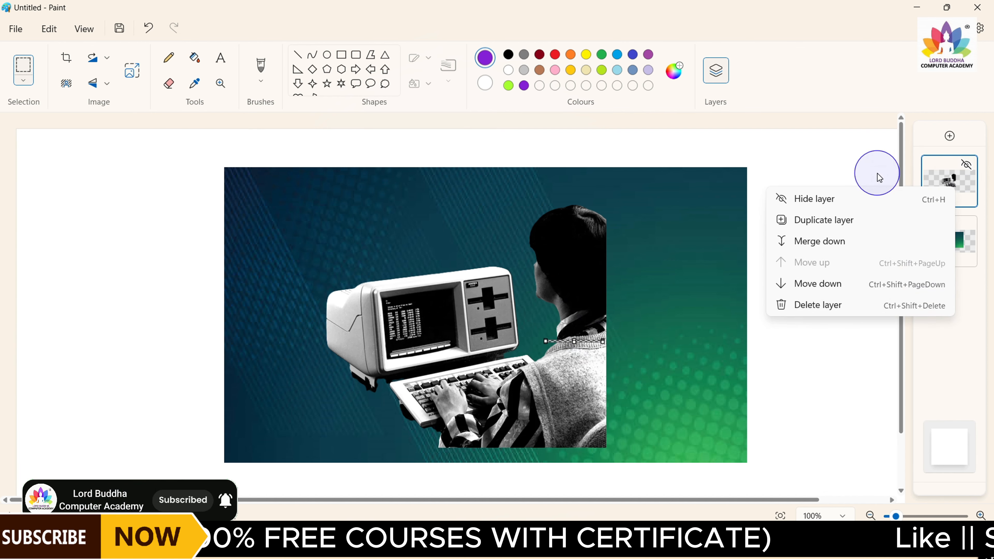
pyautogui.click(792, 199)
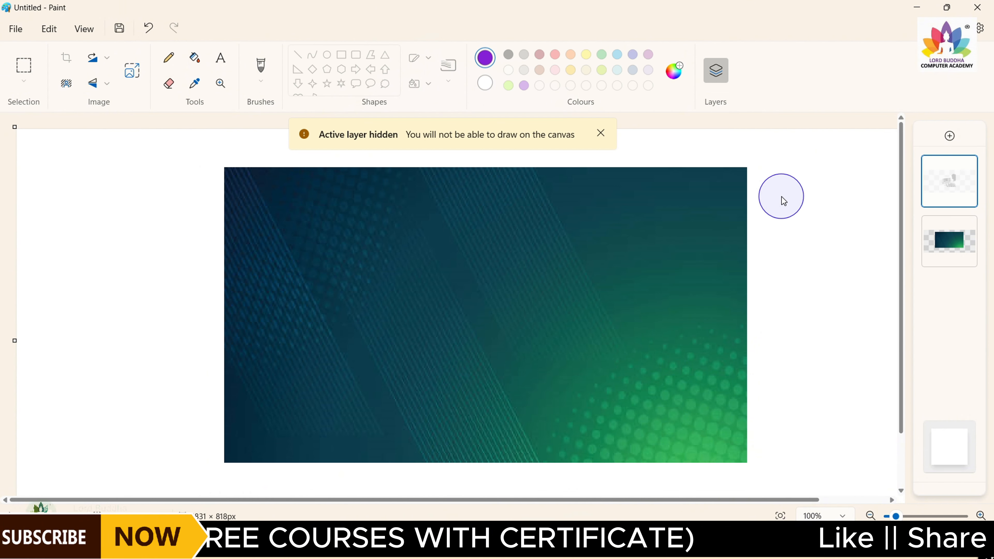
pyautogui.click(971, 167)
pyautogui.rightClick(957, 188)
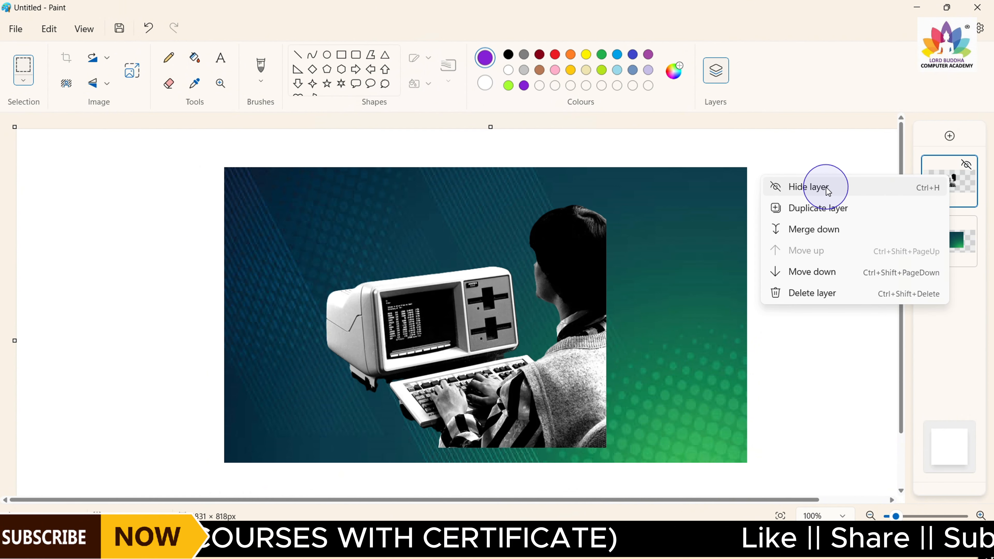
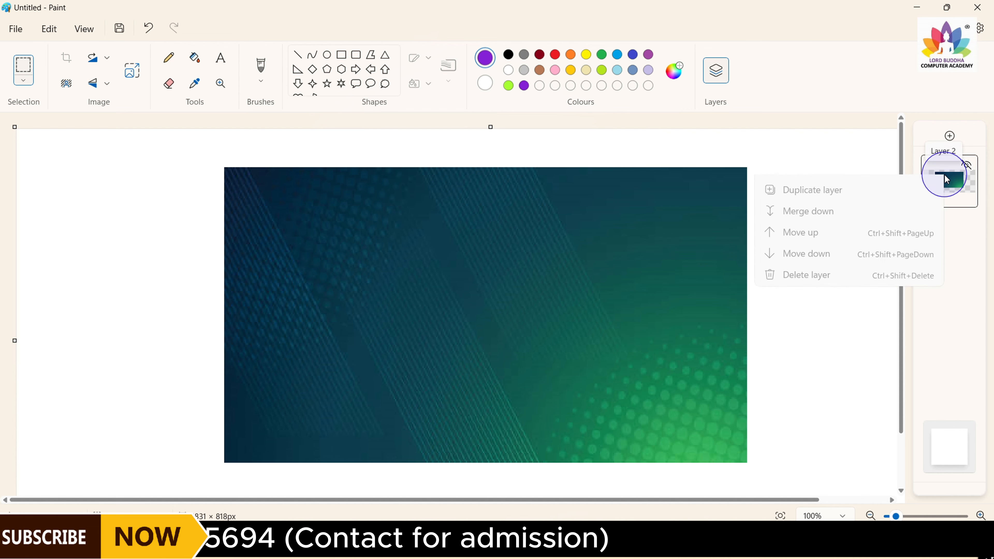
# Step: Close the layers view and delete the green-blue background picture from the canvas
pyautogui.click(800, 119)
pyautogui.click(715, 71)
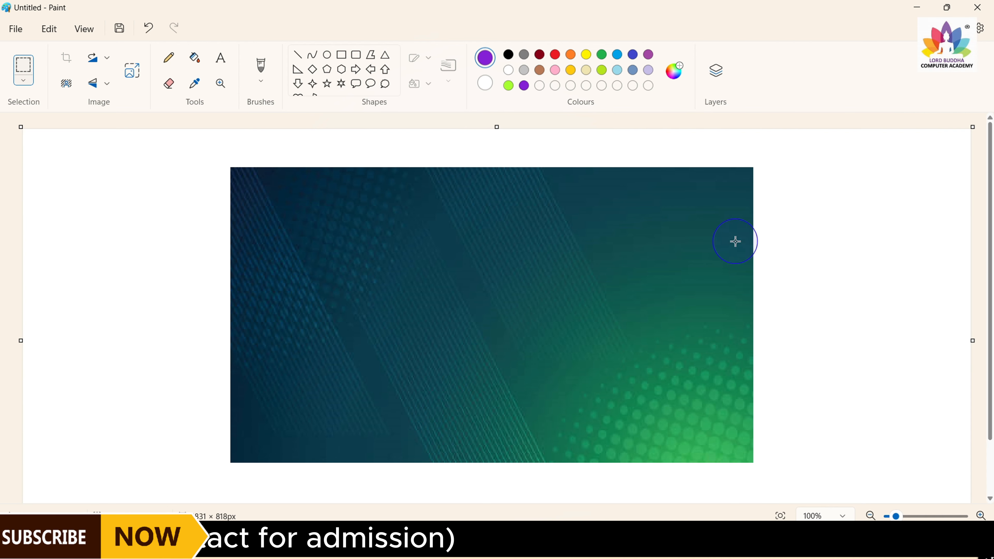
pyautogui.hotkey('ctrl', 'a')
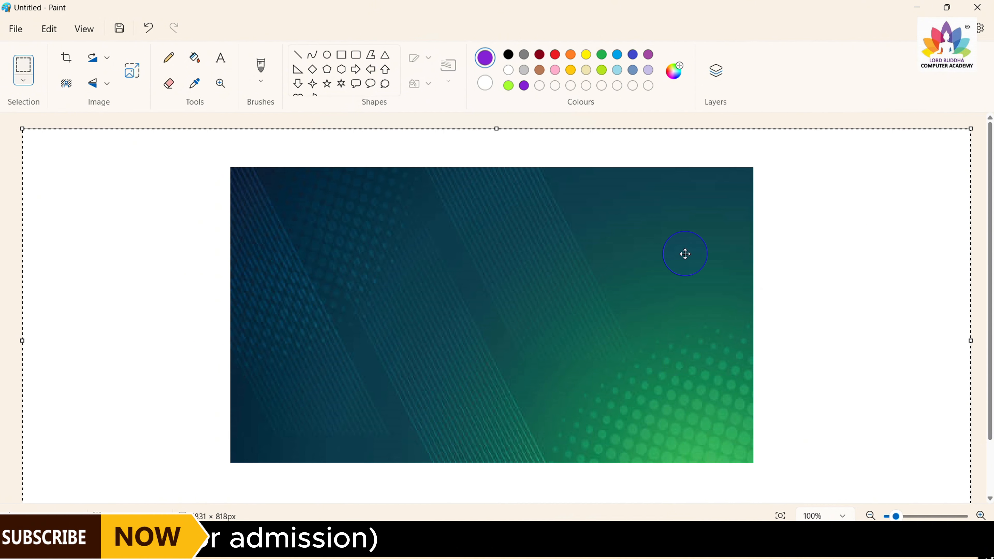
pyautogui.press('Delete')
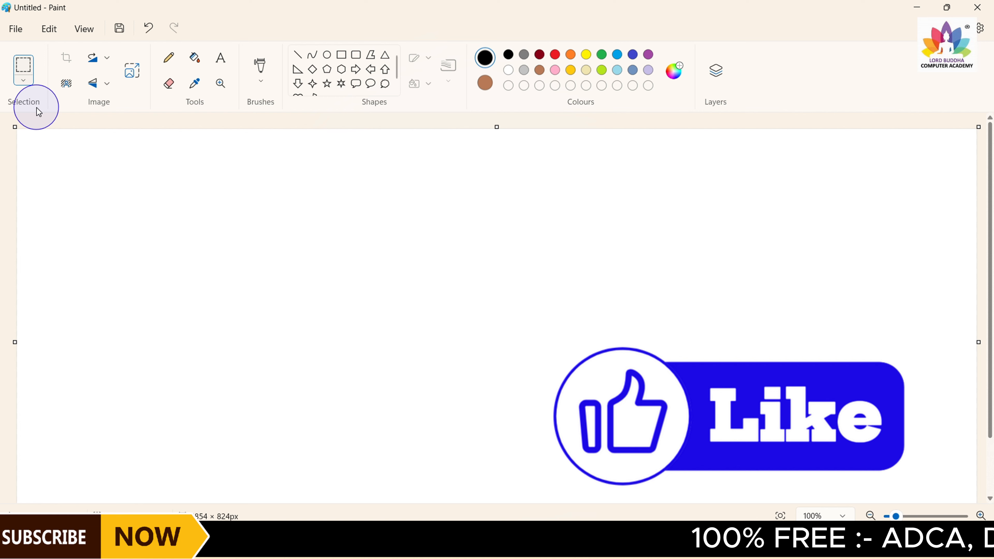
# Step: Draw a large black six-point star outline in the middle of the blank canvas
pyautogui.click(31, 81)
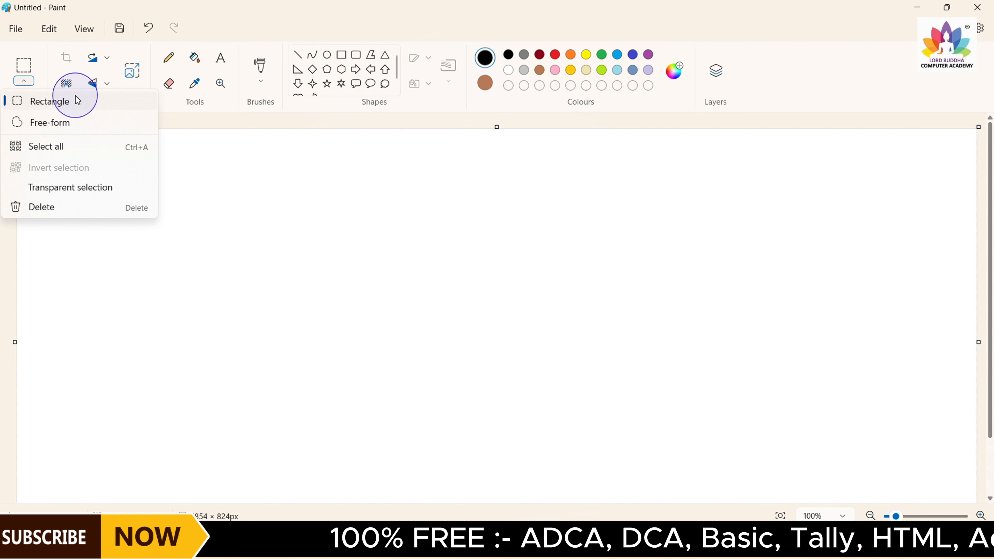
pyautogui.click(230, 132)
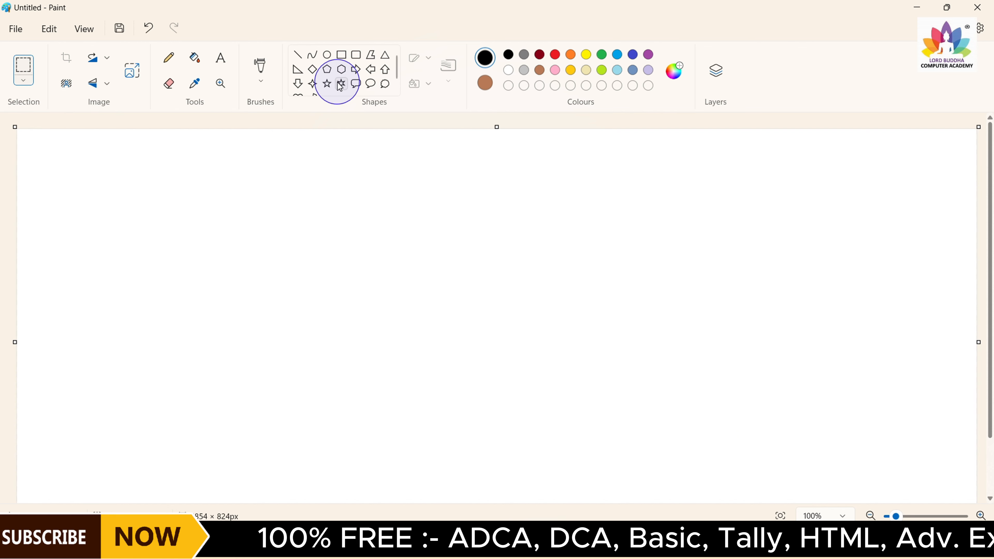
pyautogui.moveTo(356, 207)
pyautogui.mouseDown()
pyautogui.moveTo(540, 343)
pyautogui.moveTo(588, 431)
pyautogui.mouseUp()
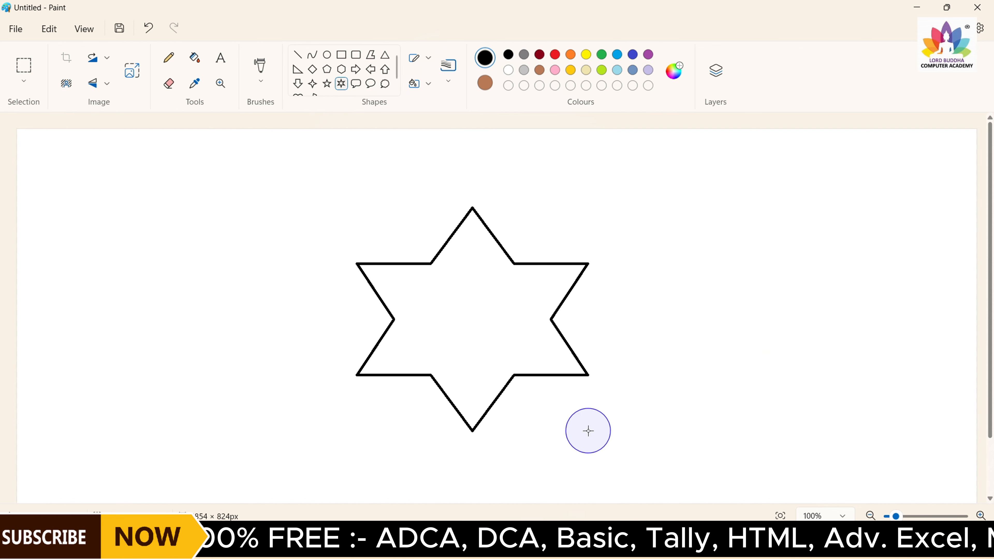
# Step: Enclose the whole star in a rectangular selection and release the selection again
pyautogui.click(27, 90)
pyautogui.click(35, 104)
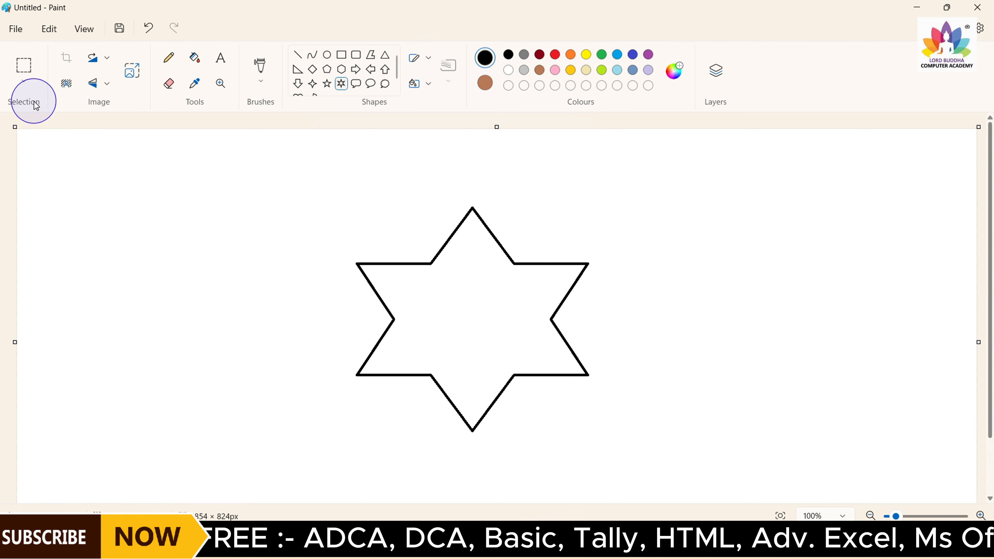
pyautogui.moveTo(277, 161); pyautogui.dragTo(657, 443)
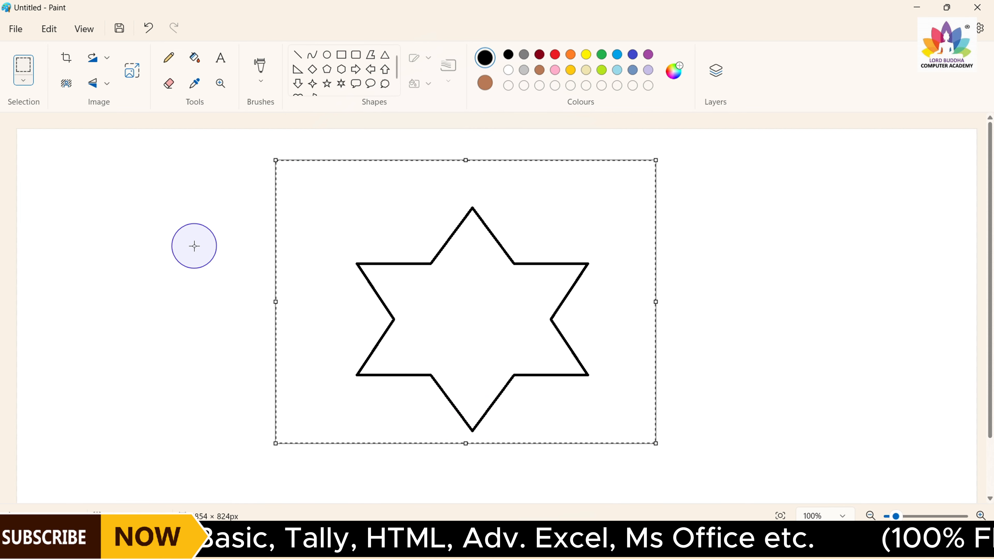
pyautogui.click(193, 244)
# Step: Select the star with a free-form selection, move it slightly to the right, and deselect it
pyautogui.click(23, 81)
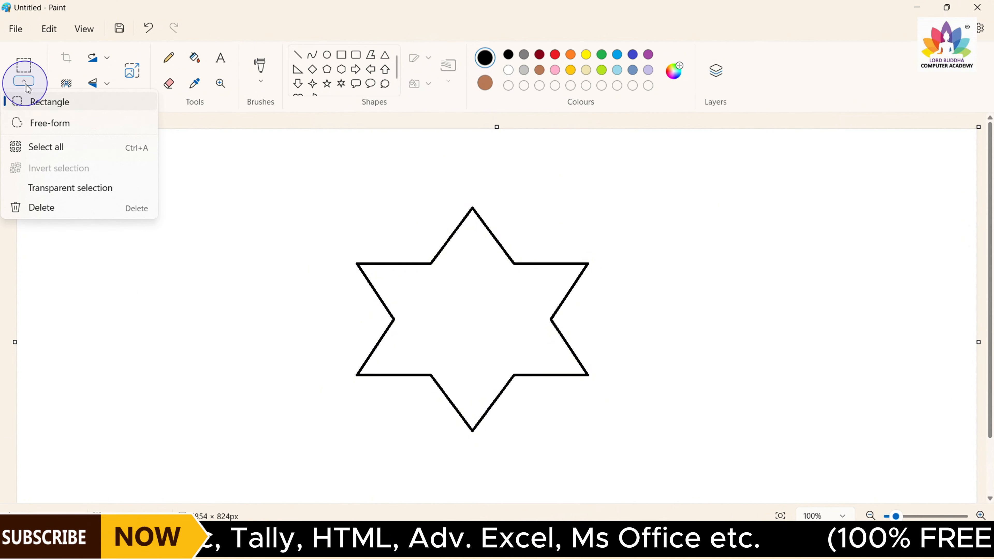
pyautogui.click(38, 127)
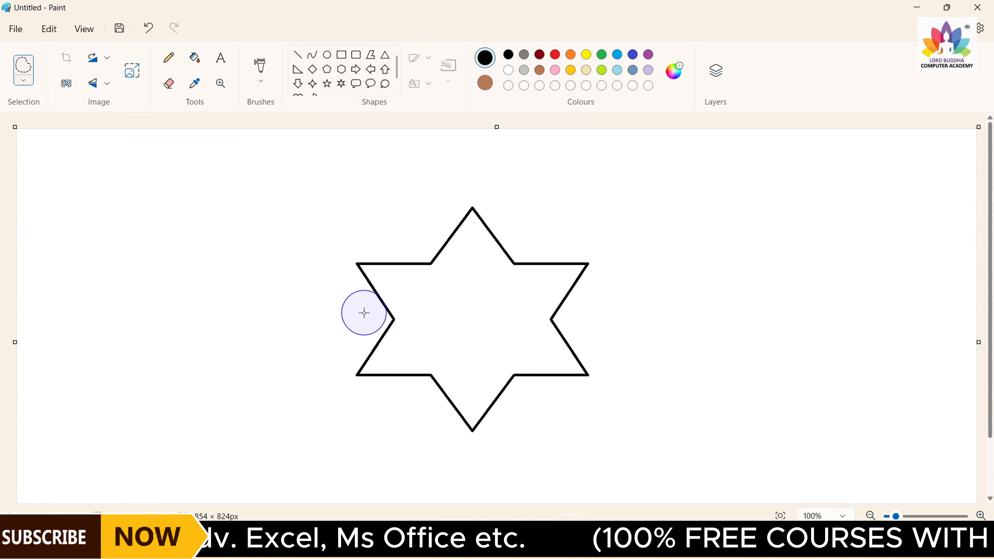
pyautogui.moveTo(369, 315)
pyautogui.mouseDown()
pyautogui.moveTo(341, 246)
pyautogui.moveTo(412, 247)
pyautogui.moveTo(464, 186)
pyautogui.moveTo(481, 188)
pyautogui.moveTo(516, 247)
pyautogui.moveTo(592, 238)
pyautogui.moveTo(615, 250)
pyautogui.moveTo(584, 319)
pyautogui.moveTo(608, 389)
pyautogui.moveTo(540, 405)
pyautogui.moveTo(482, 462)
pyautogui.moveTo(416, 408)
pyautogui.moveTo(335, 399)
pyautogui.moveTo(364, 311)
pyautogui.mouseUp()
pyautogui.moveTo(391, 275); pyautogui.dragTo(417, 273)
pyautogui.click(314, 276)
# Step: Outline the star with a free-form selection, invert the selection, and shift the inverted area slightly down and to the right
pyautogui.click(19, 85)
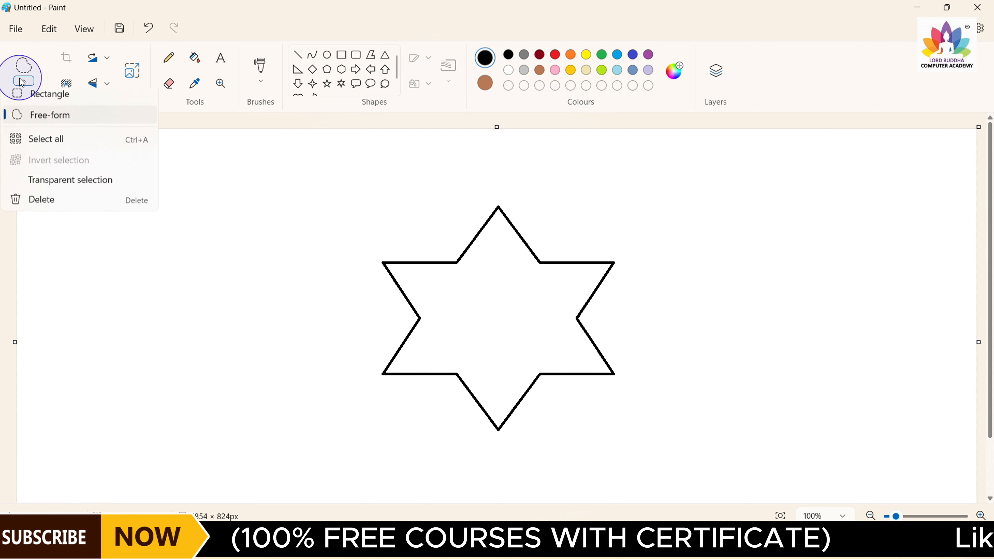
pyautogui.click(47, 148)
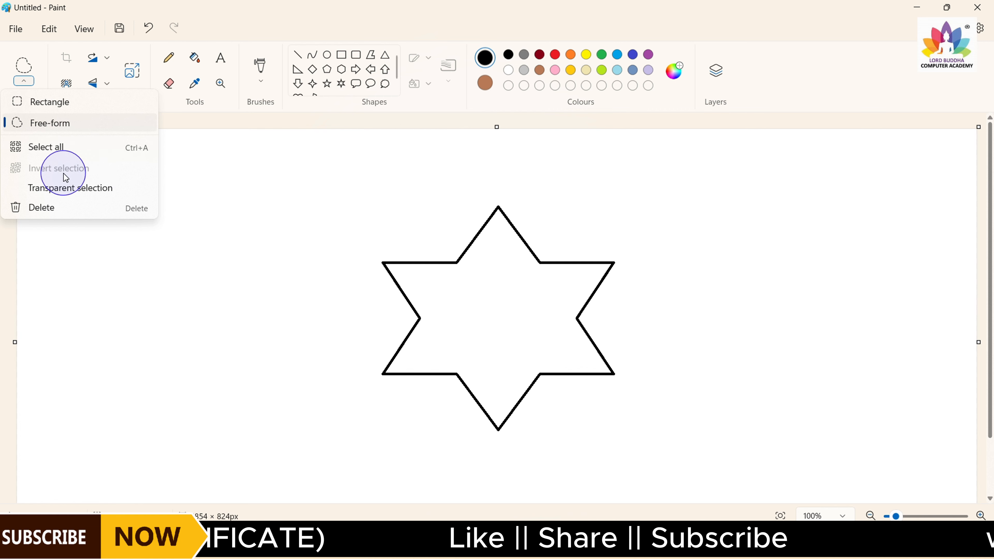
pyautogui.click(101, 253)
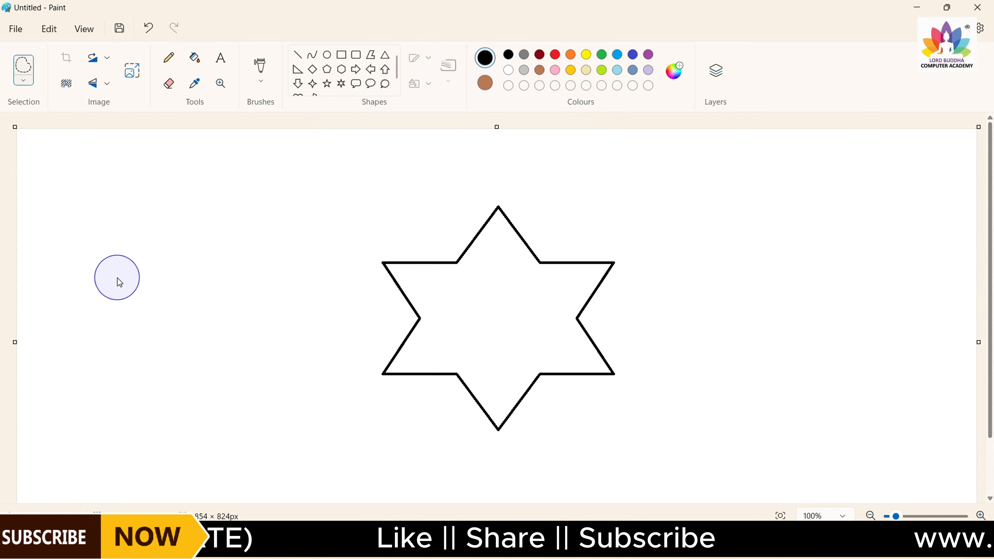
pyautogui.moveTo(355, 279)
pyautogui.mouseDown()
pyautogui.moveTo(382, 192)
pyautogui.moveTo(509, 164)
pyautogui.moveTo(617, 196)
pyautogui.moveTo(652, 267)
pyautogui.moveTo(643, 383)
pyautogui.moveTo(572, 456)
pyautogui.moveTo(485, 478)
pyautogui.moveTo(322, 397)
pyautogui.moveTo(296, 323)
pyautogui.moveTo(358, 234)
pyautogui.mouseUp()
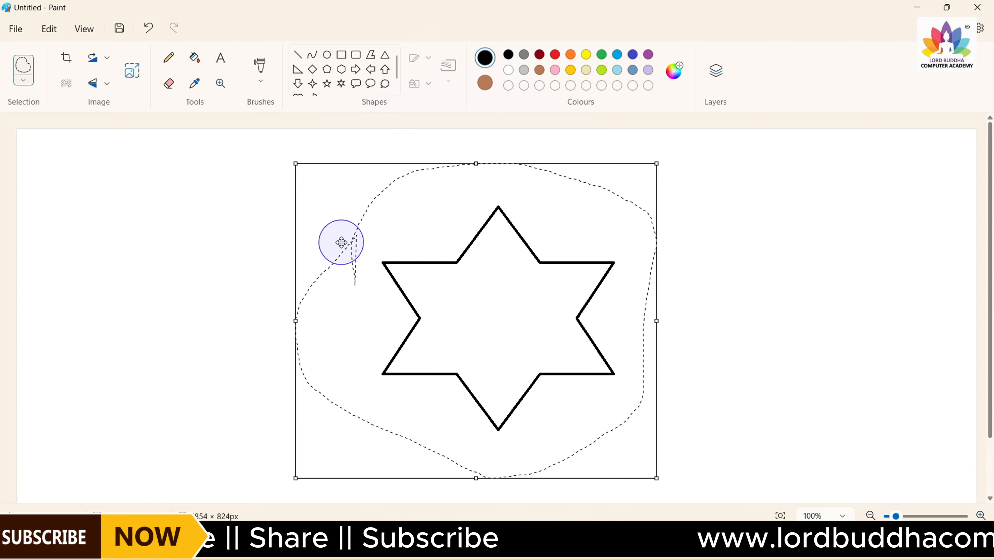
pyautogui.click(19, 83)
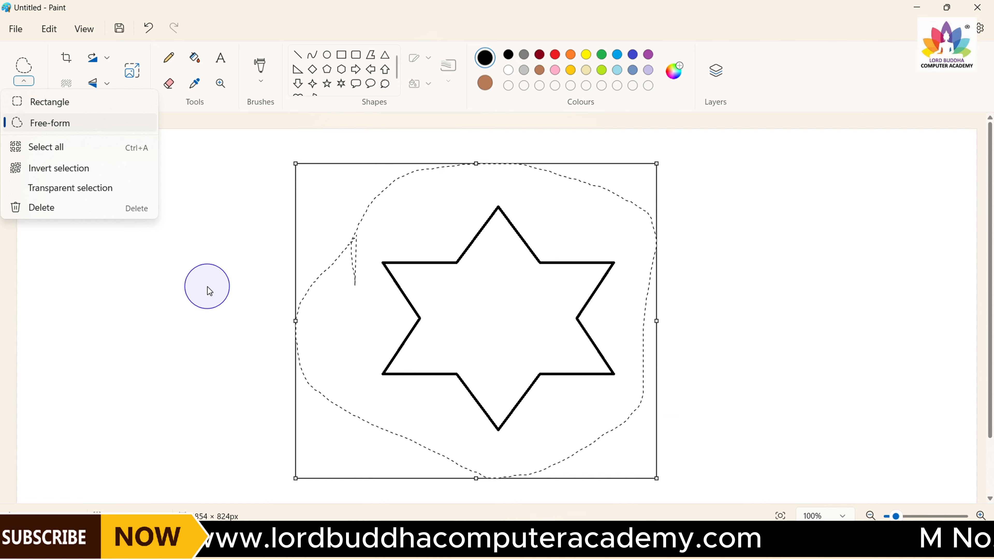
pyautogui.click(60, 169)
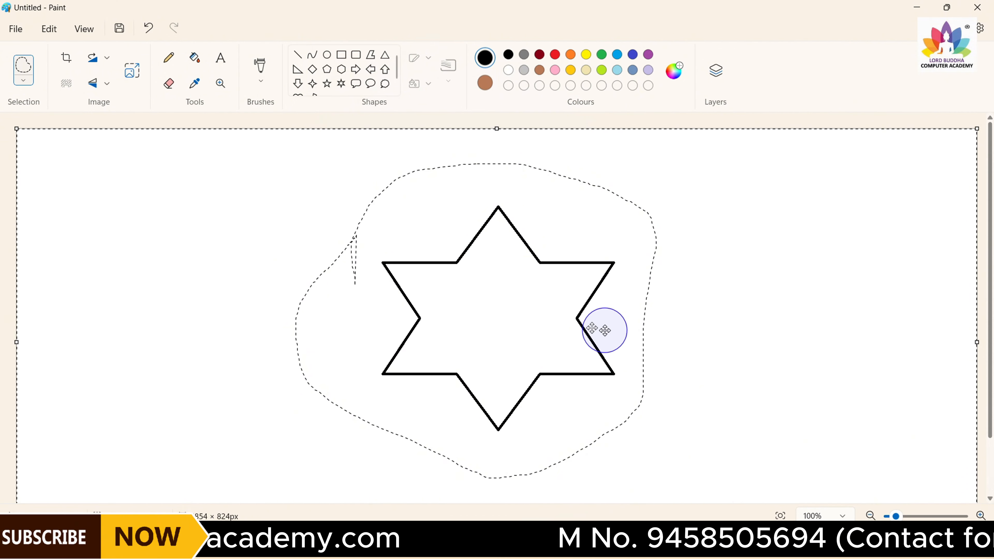
pyautogui.moveTo(191, 255)
pyautogui.mouseDown()
pyautogui.moveTo(213, 286)
pyautogui.moveTo(279, 332)
pyautogui.moveTo(271, 284)
pyautogui.moveTo(335, 220)
pyautogui.moveTo(422, 245)
pyautogui.moveTo(255, 351)
pyautogui.moveTo(138, 228)
pyautogui.moveTo(218, 247)
pyautogui.moveTo(225, 266)
pyautogui.moveTo(195, 258)
pyautogui.mouseUp()
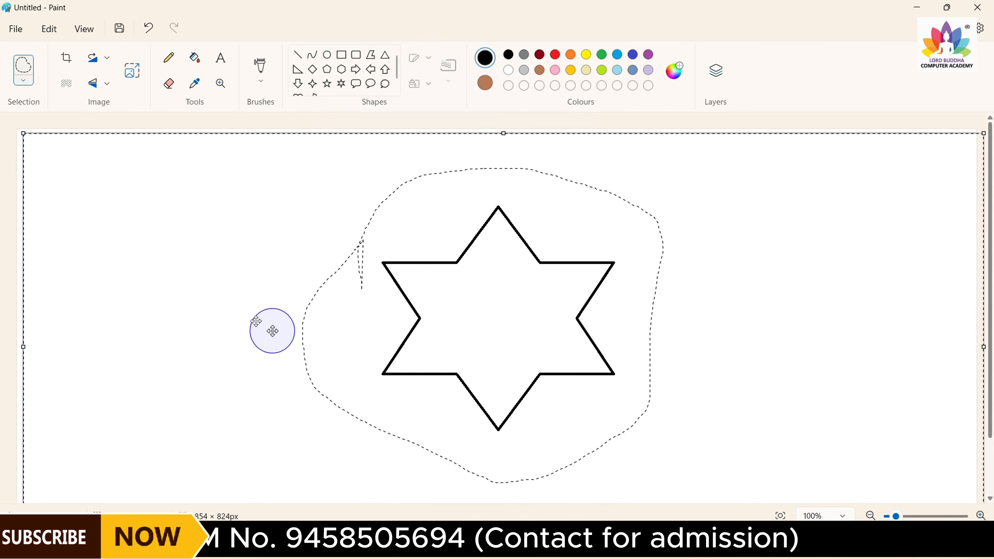
# Step: Select everything on the canvas and delete it, including the six-point star
pyautogui.click(23, 80)
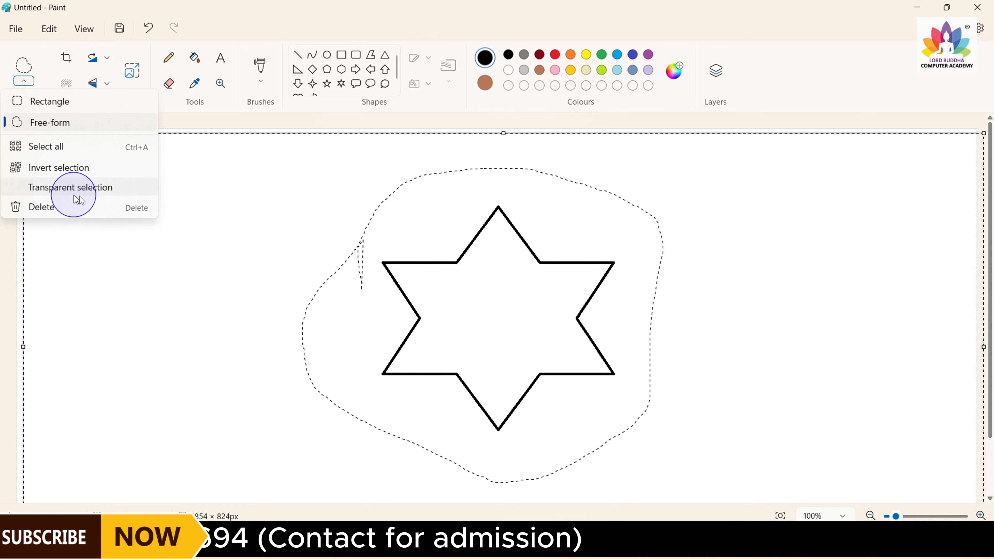
pyautogui.click(148, 188)
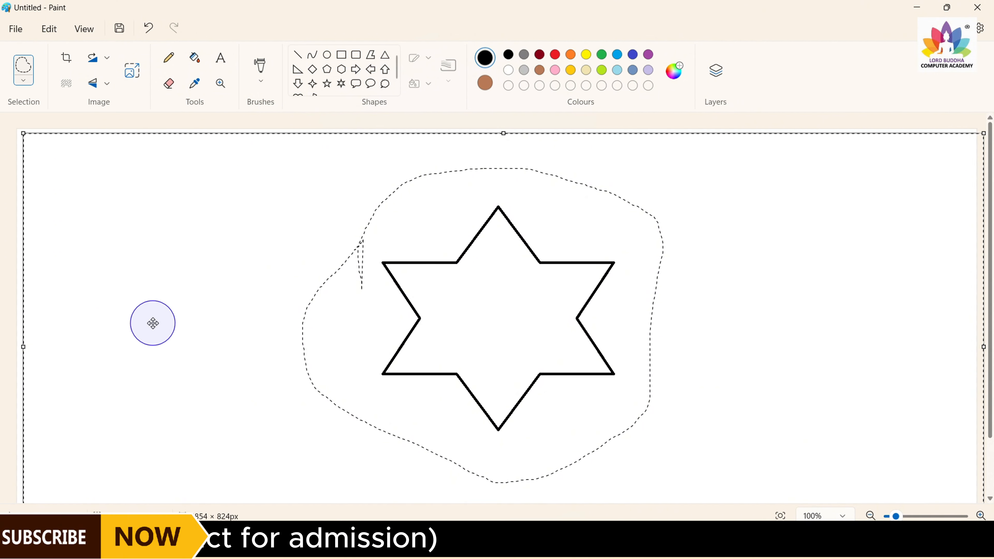
pyautogui.hotkey('ctrl', 'a')
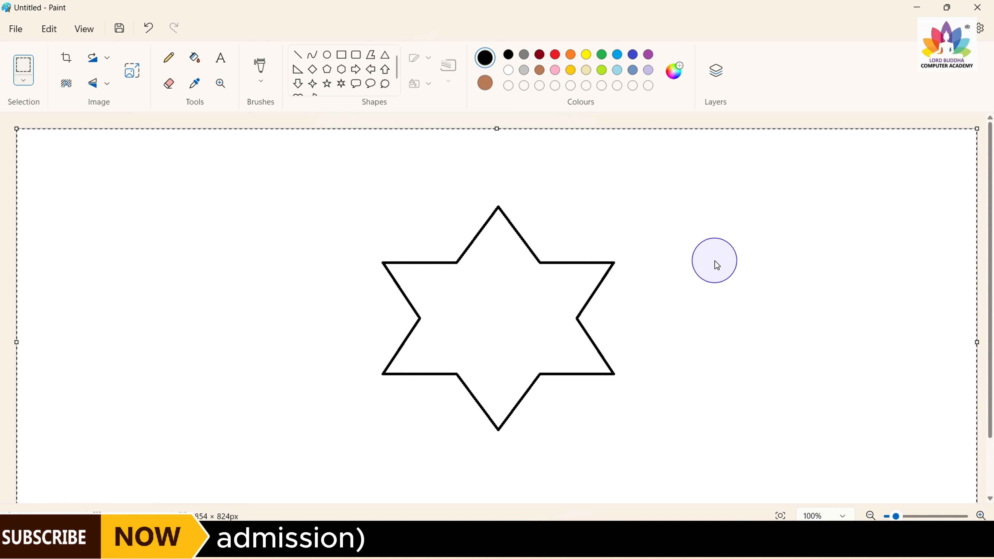
pyautogui.press('Delete')
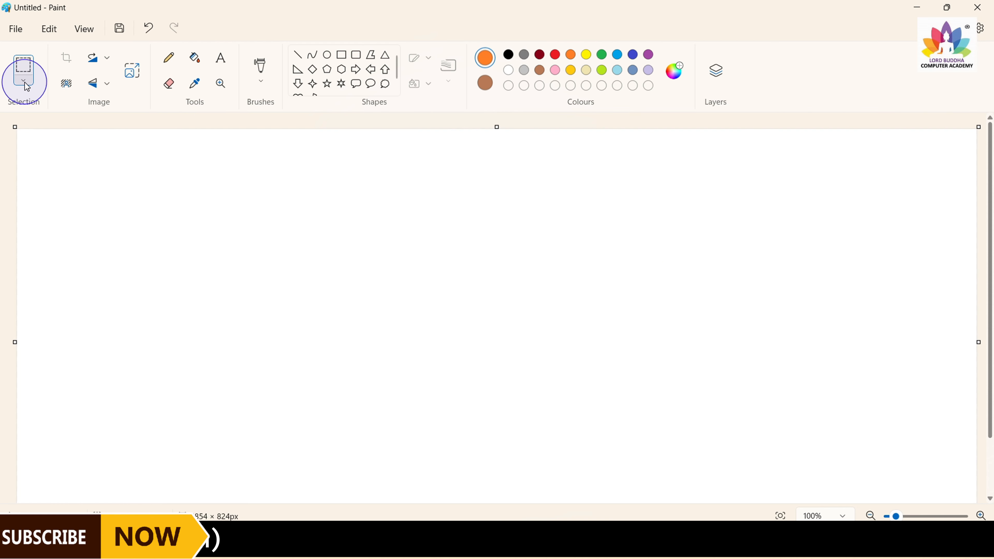
# Step: Draw a large orange rectangle on the right side of the canvas and fill it with orange
pyautogui.click(25, 84)
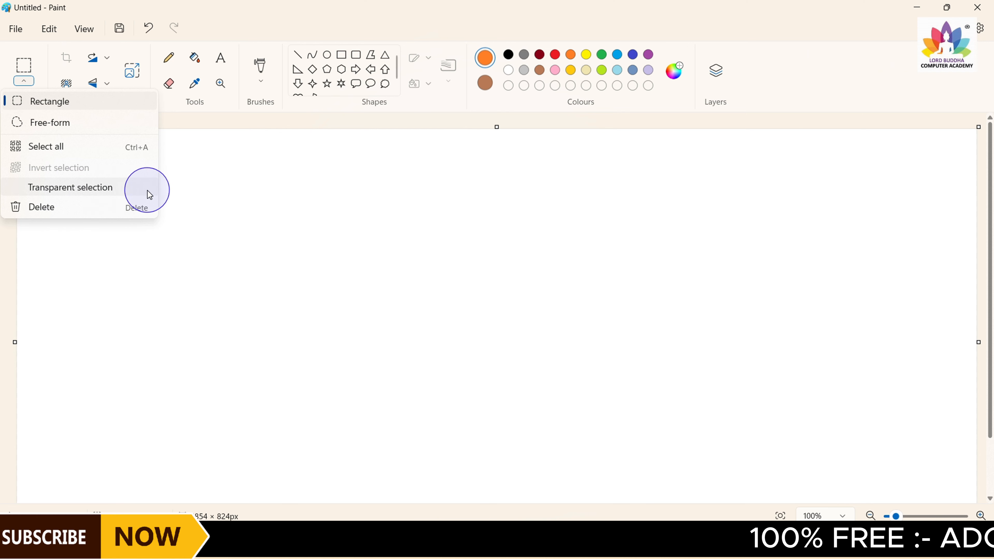
pyautogui.click(208, 207)
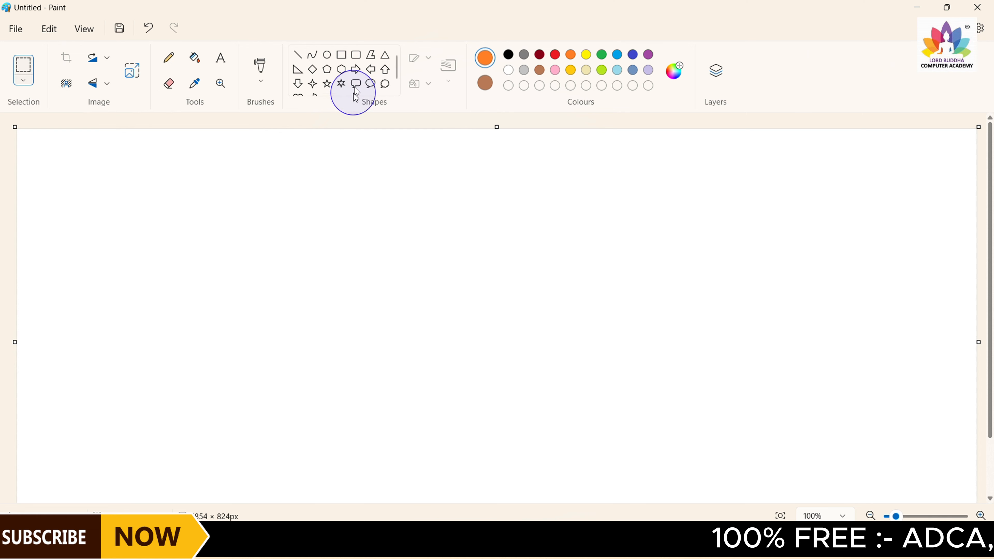
pyautogui.click(339, 55)
pyautogui.moveTo(627, 170); pyautogui.dragTo(919, 491)
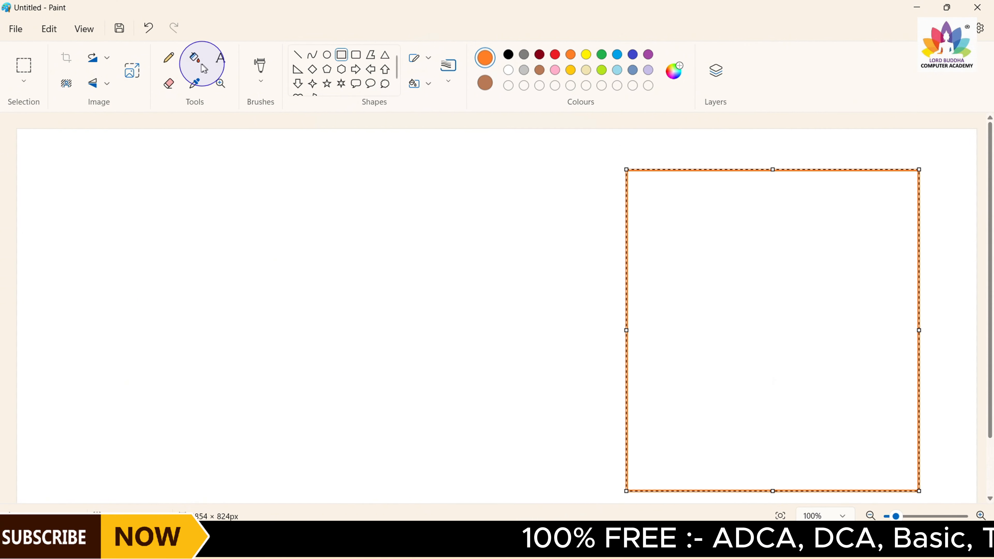
pyautogui.click(770, 230)
# Step: Draw a small yellow square on the left side of the canvas and fill it with yellow
pyautogui.click(341, 55)
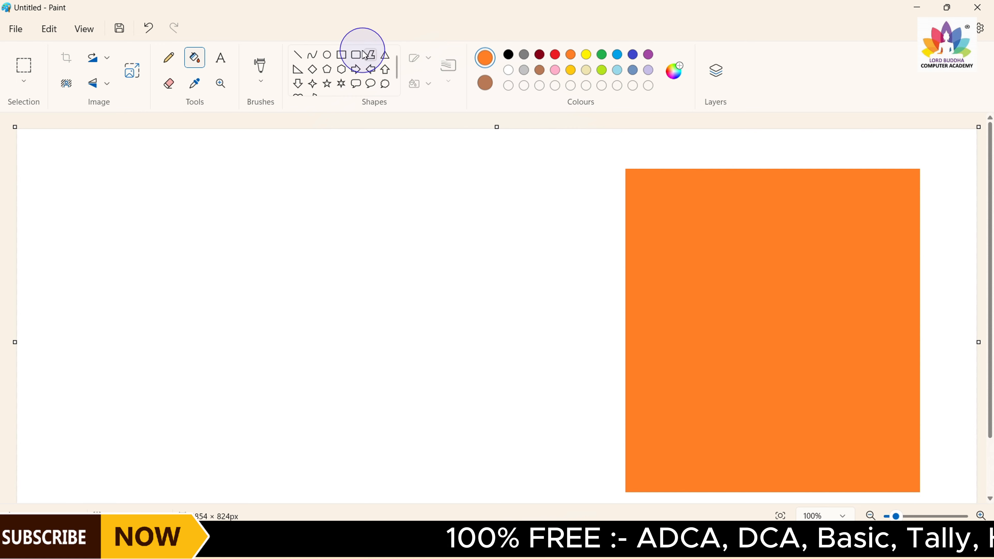
pyautogui.moveTo(150, 246); pyautogui.dragTo(210, 296)
pyautogui.click(584, 55)
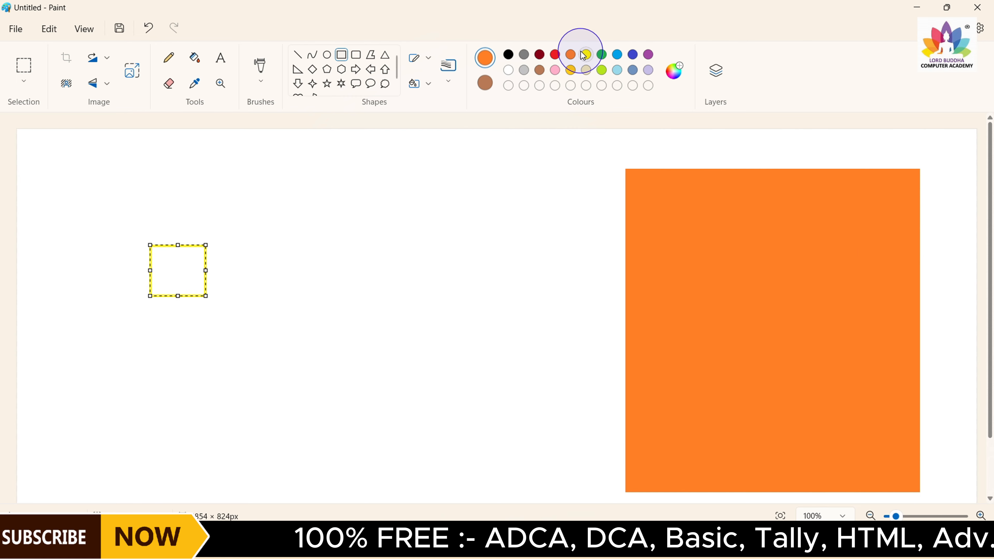
pyautogui.click(194, 59)
pyautogui.click(162, 262)
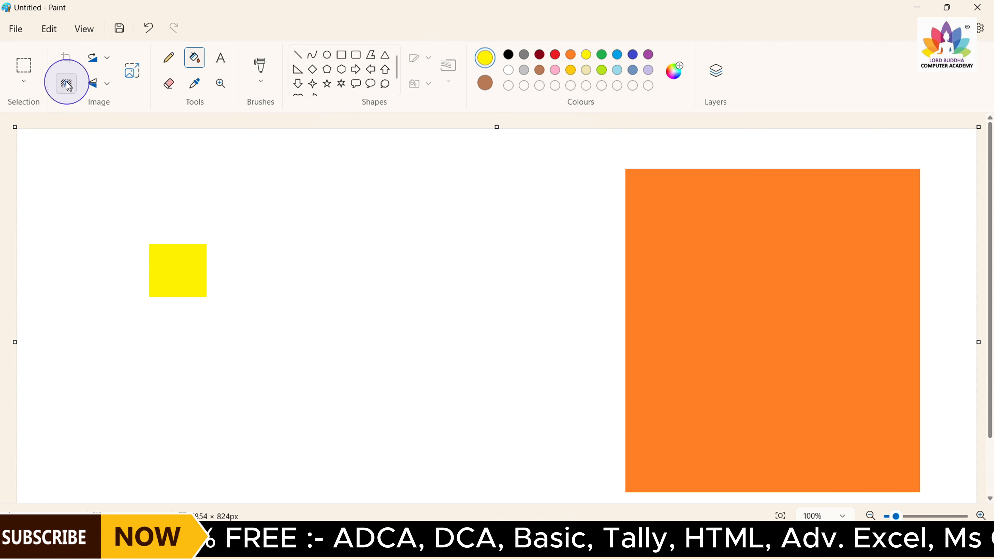
# Step: Turn off transparent selection, and move a rectangular selection around the yellow square onto the orange rectangle and back to the canvas's left part
pyautogui.click(24, 81)
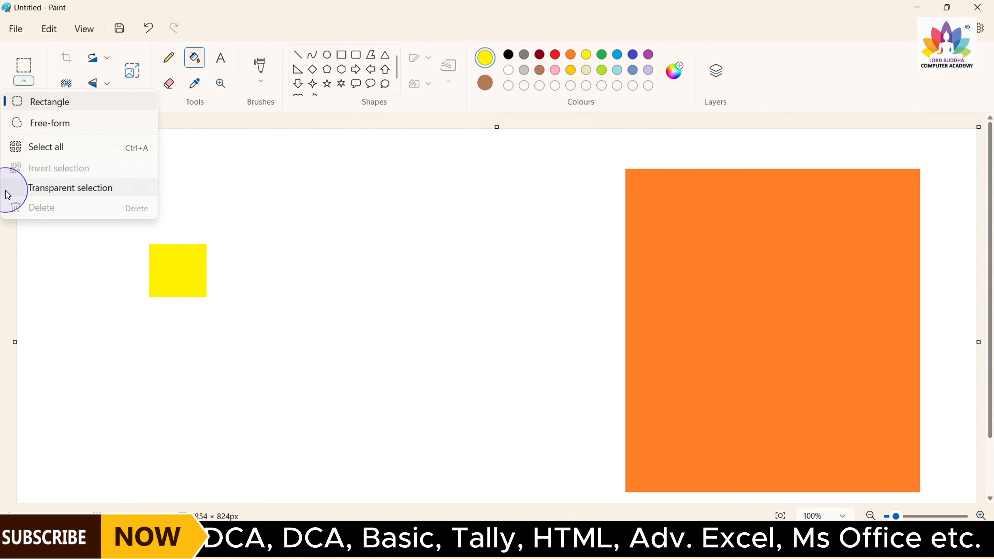
pyautogui.click(26, 193)
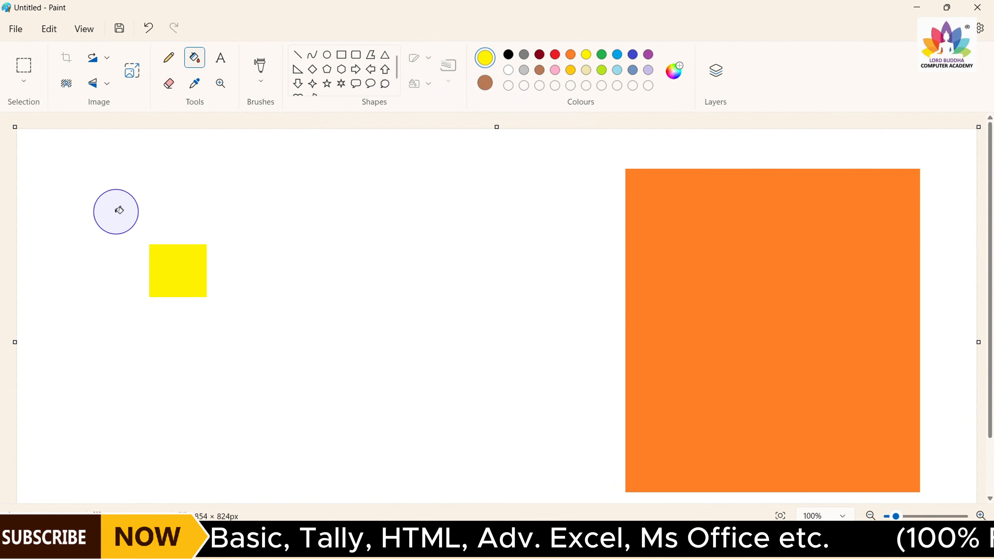
pyautogui.click(19, 69)
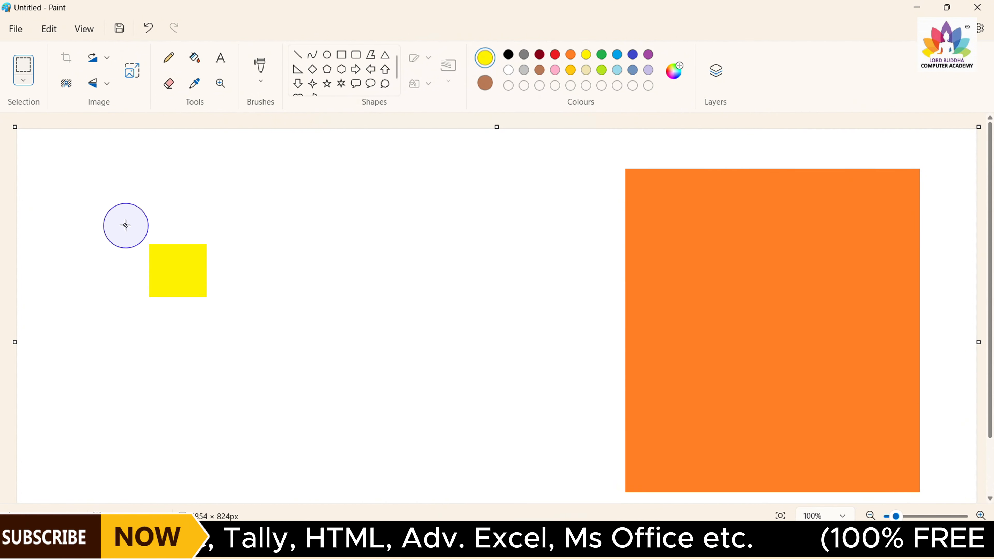
pyautogui.moveTo(94, 206); pyautogui.dragTo(253, 331)
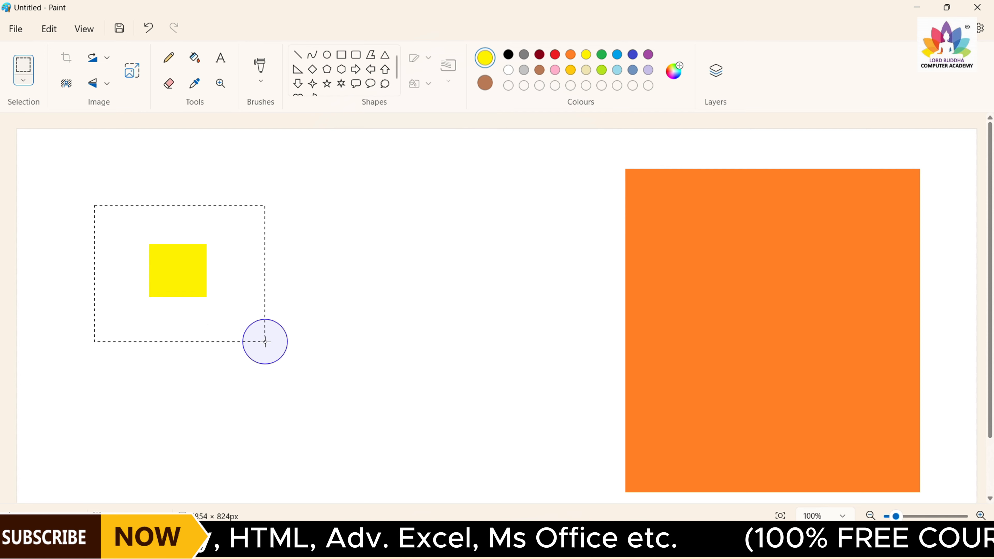
pyautogui.moveTo(178, 280); pyautogui.dragTo(738, 320)
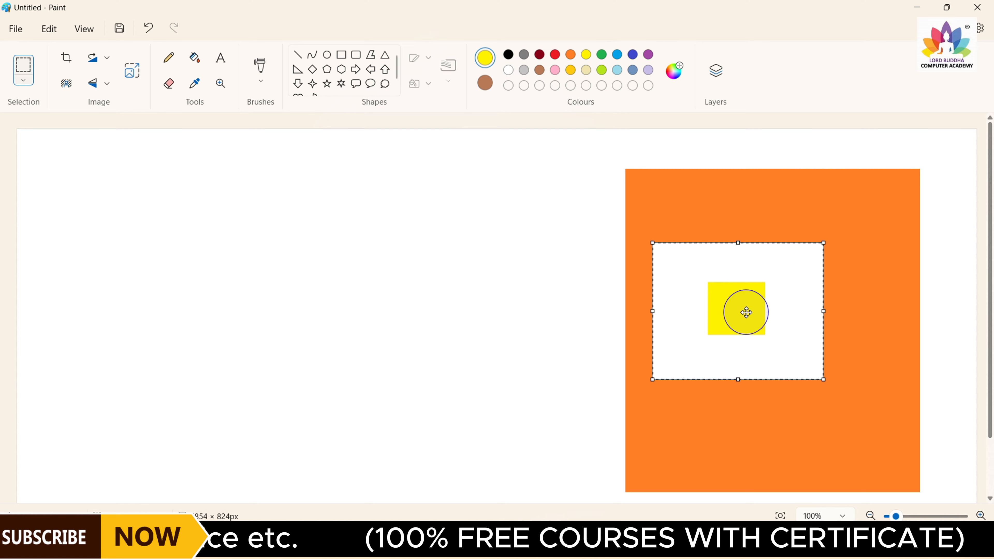
pyautogui.moveTo(730, 313); pyautogui.dragTo(208, 277)
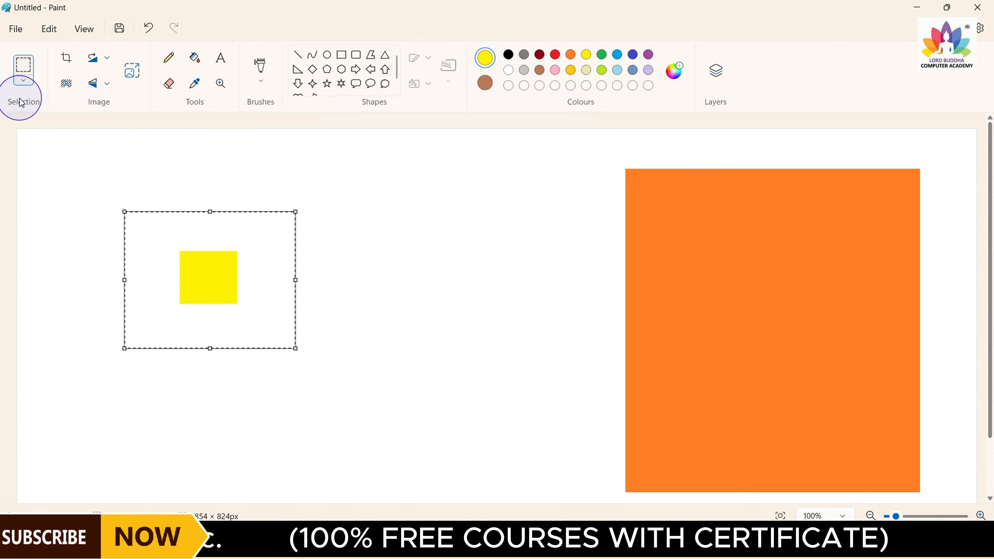
# Step: Turn on transparent selection, and move a rectangular selection around the yellow square toward the orange rectangle
pyautogui.click(19, 83)
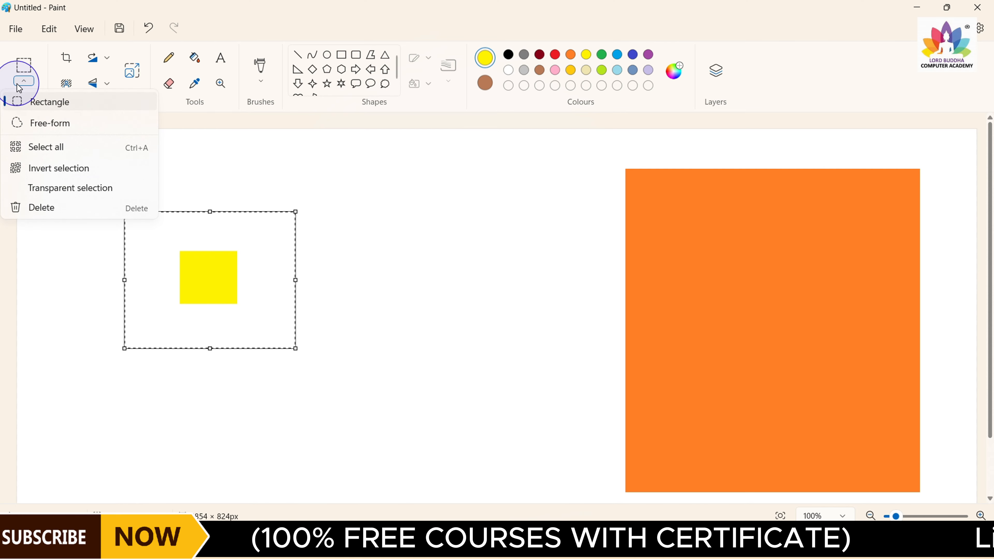
pyautogui.click(21, 191)
pyautogui.click(23, 69)
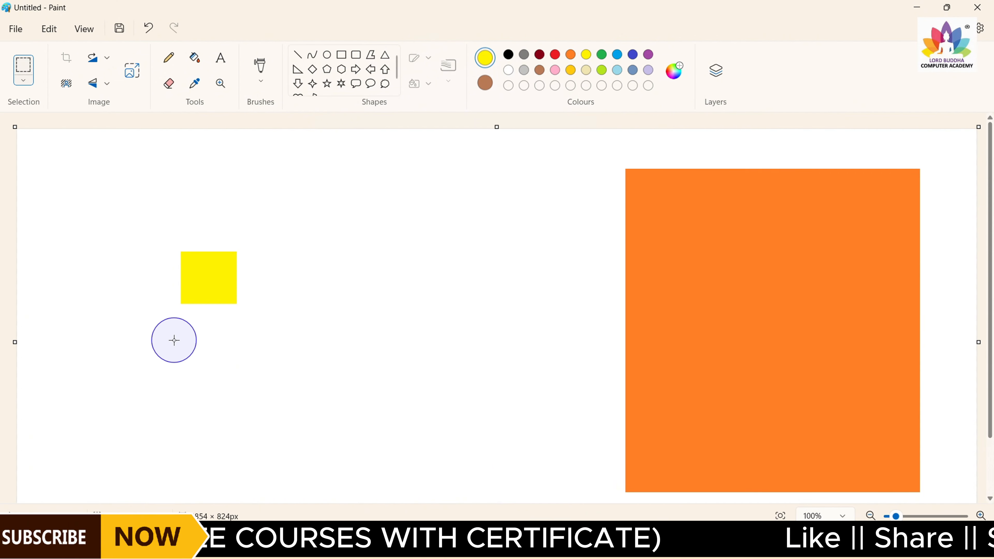
pyautogui.moveTo(164, 229); pyautogui.dragTo(261, 336)
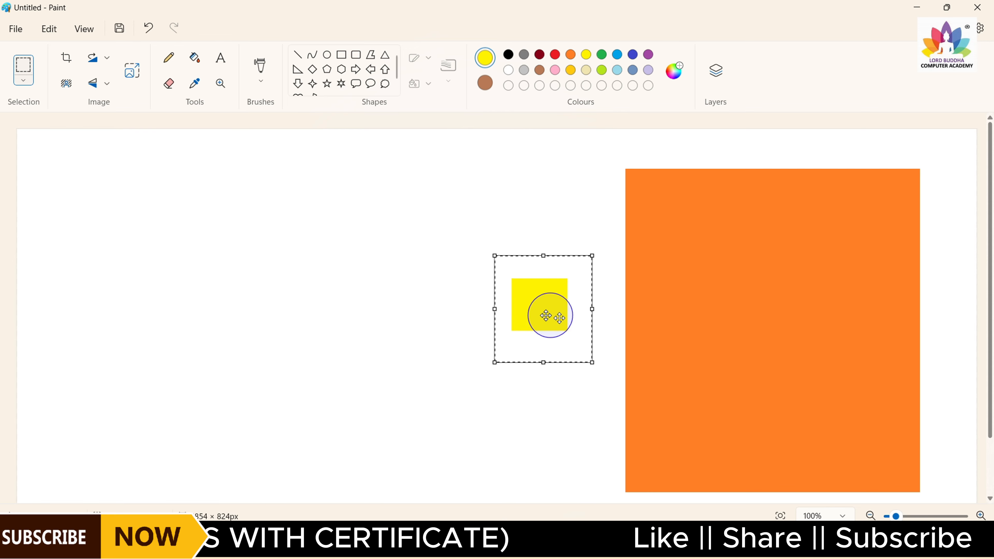
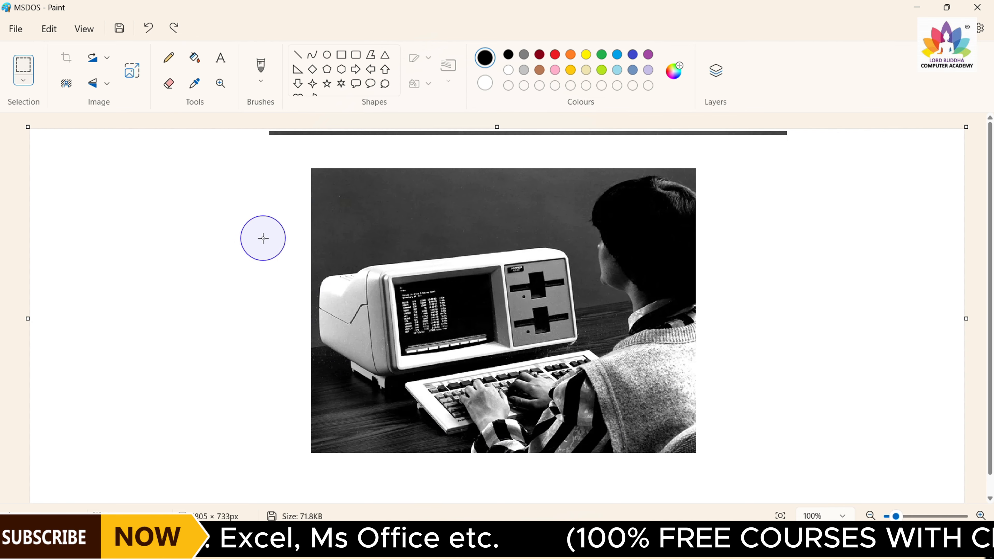
# Step: Try removing the background from a rectangular selection around the black-and-white computer photo, and undo it
pyautogui.click(25, 70)
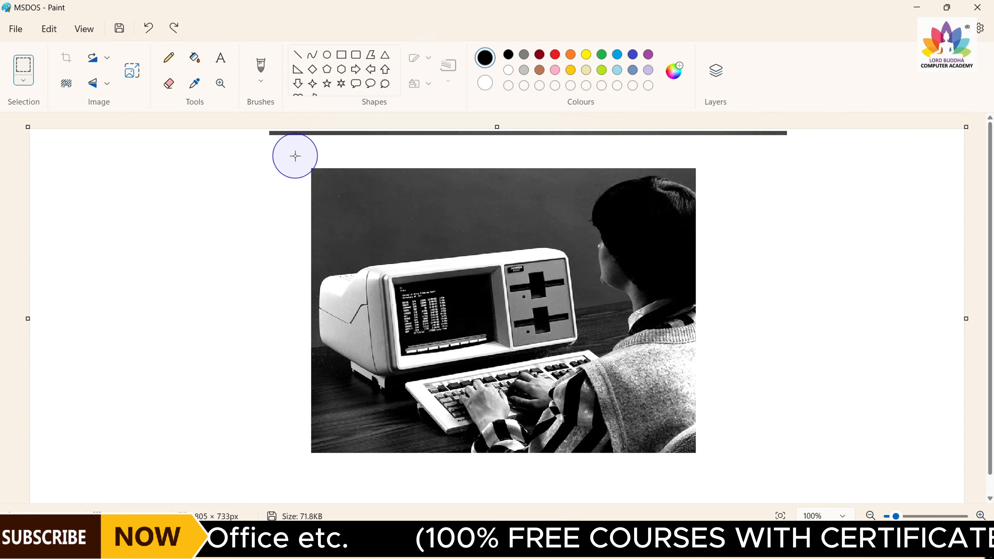
pyautogui.moveTo(307, 176); pyautogui.dragTo(715, 469)
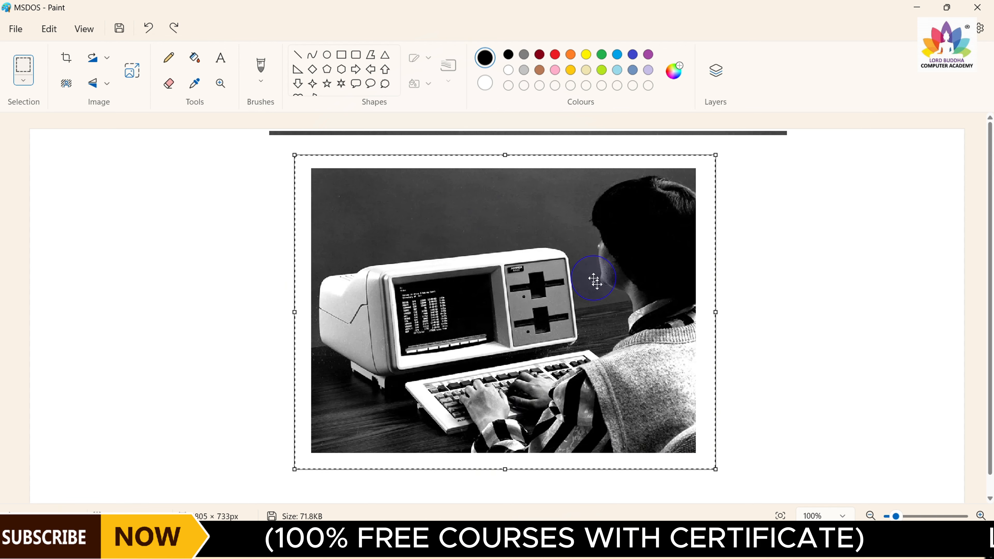
pyautogui.click(67, 91)
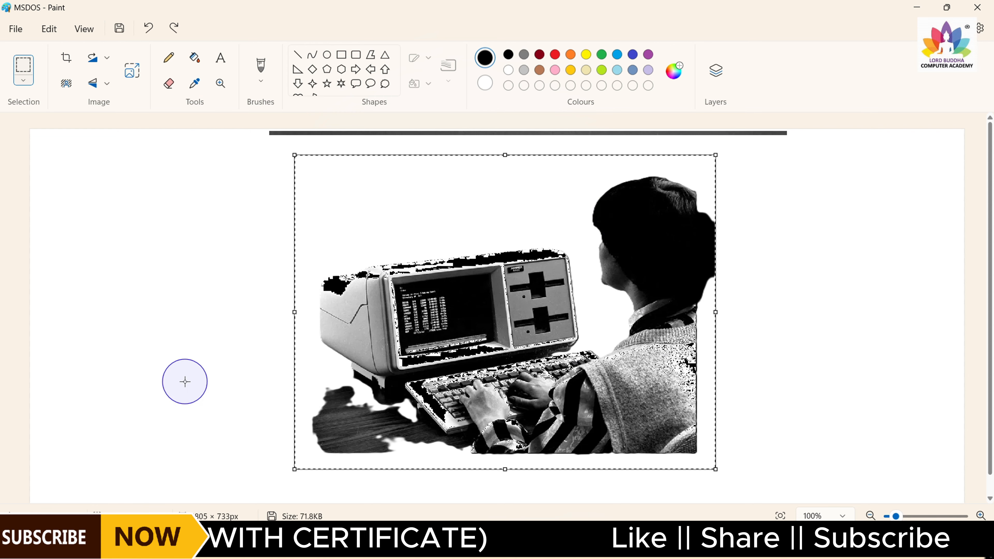
pyautogui.hotkey('ctrl', 'z')
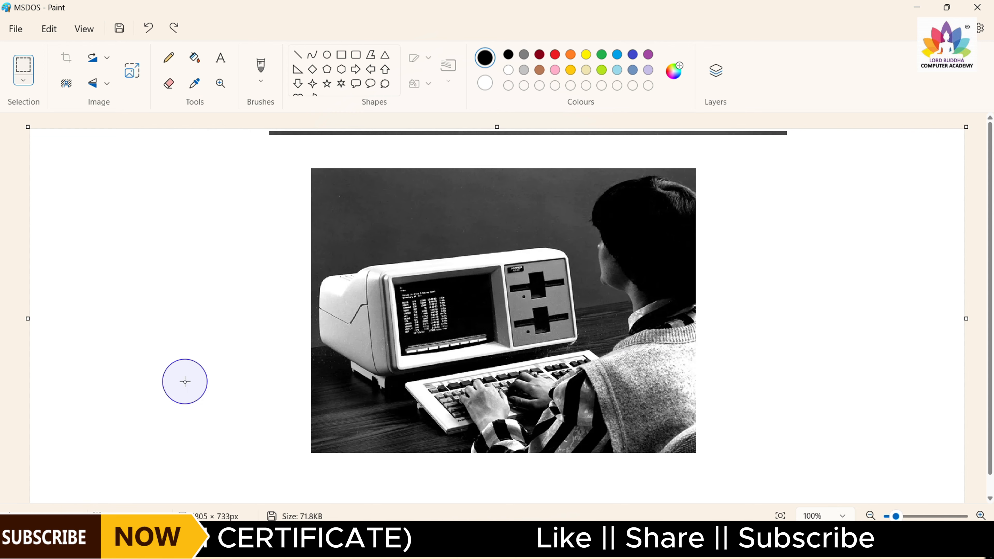
# Step: Clear the whole canvas and draw a narrow upward arrow outlined in green, left of the canvas centre
pyautogui.hotkey('ctrl', 'a')
pyautogui.press('Delete')
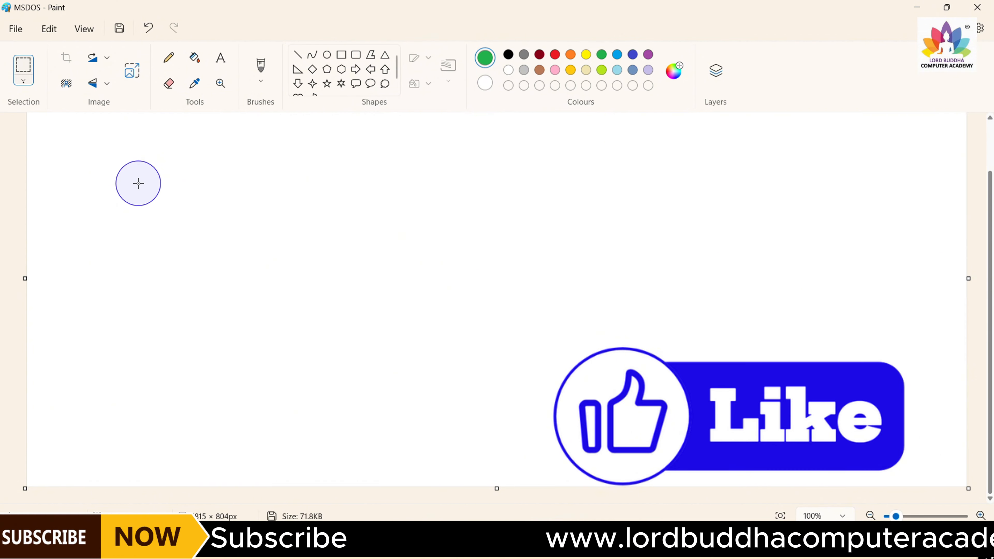
pyautogui.click(384, 70)
pyautogui.moveTo(375, 162); pyautogui.dragTo(414, 283)
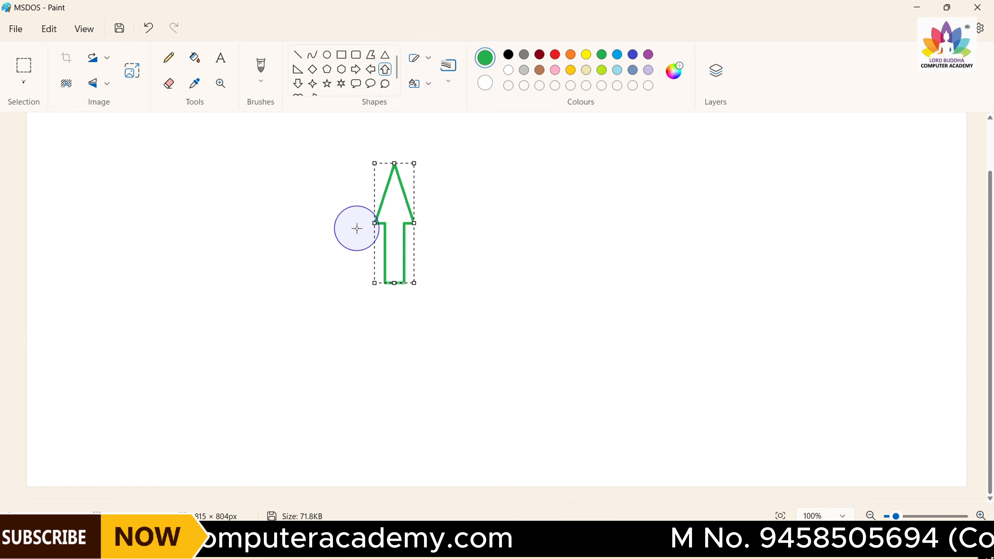
pyautogui.press('Escape')
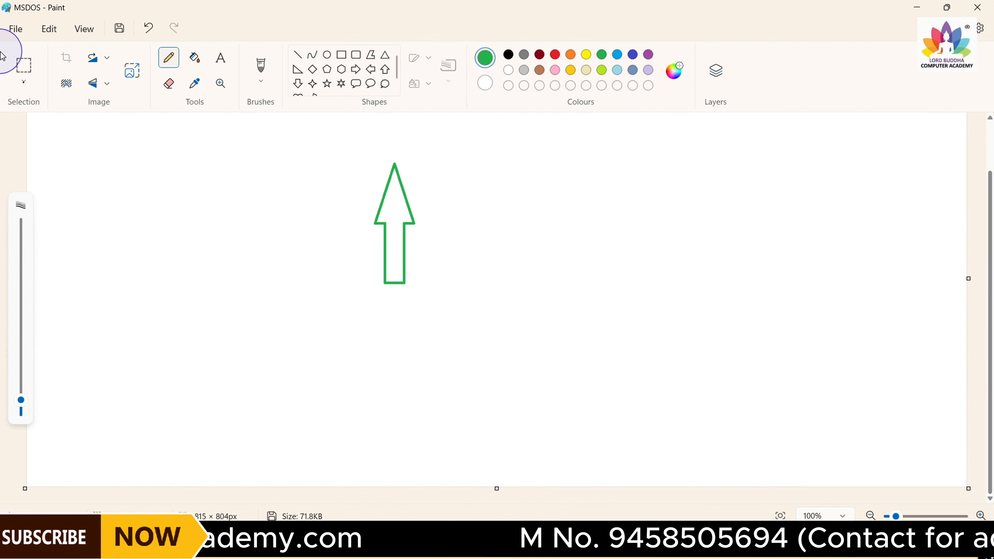
# Step: Enclose the green arrow in a rectangular selection and copy it
pyautogui.click(28, 65)
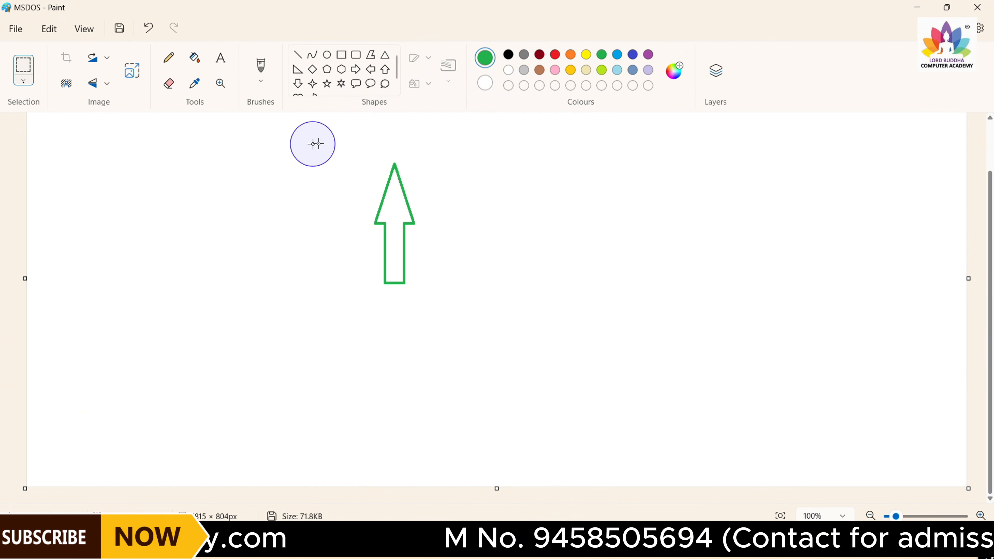
pyautogui.moveTo(331, 136); pyautogui.dragTo(467, 318)
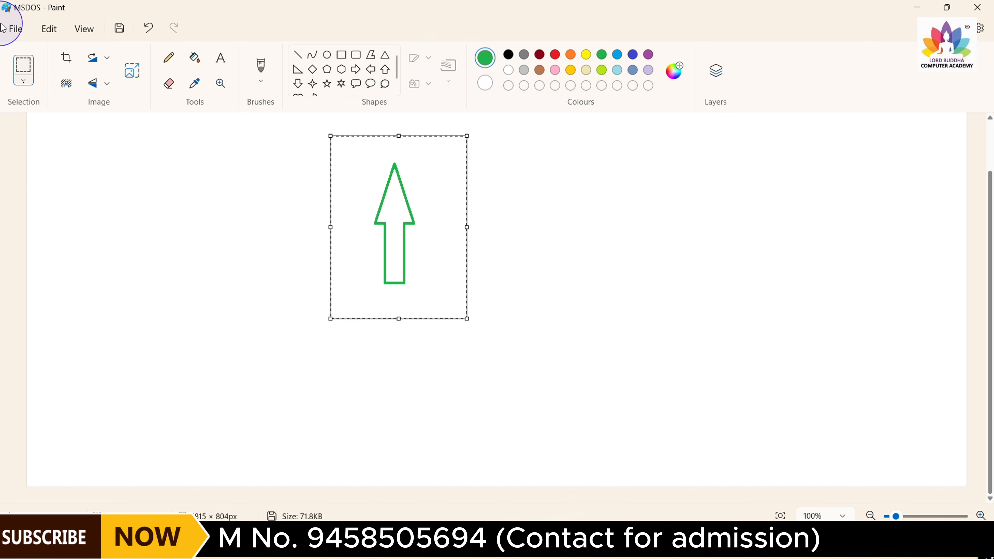
pyautogui.click(49, 29)
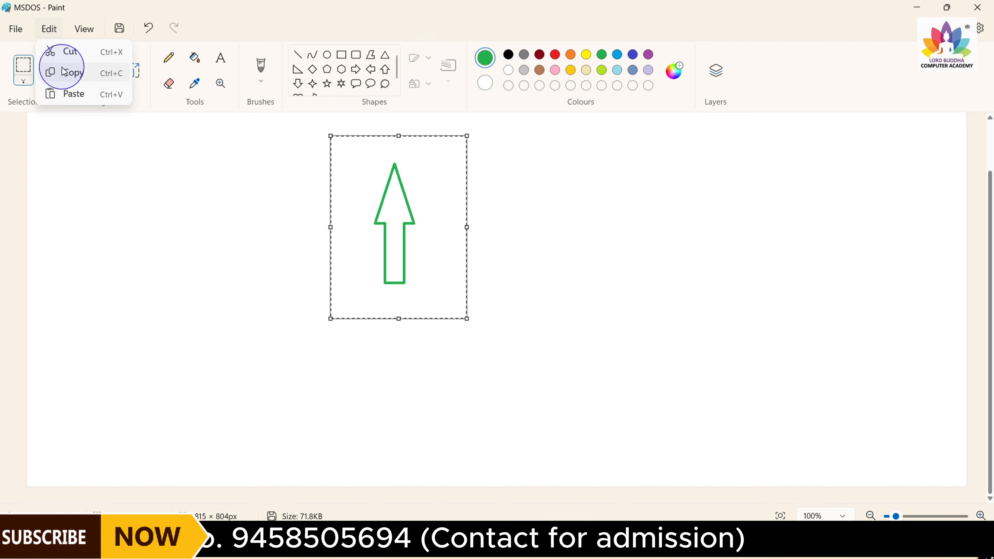
pyautogui.click(64, 72)
# Step: Paste the arrow twice and move the top copy to the right of the original arrow
pyautogui.click(48, 29)
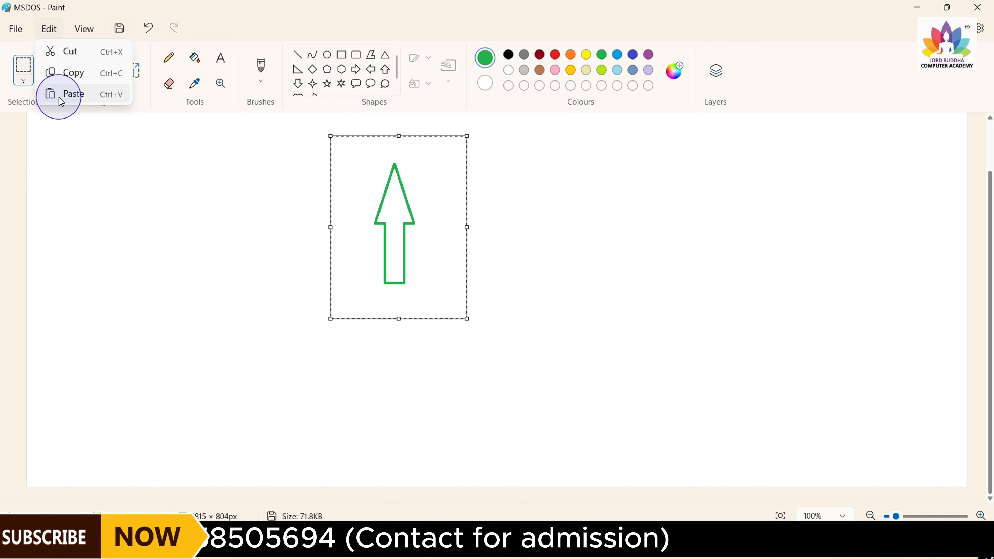
pyautogui.click(63, 94)
pyautogui.click(49, 29)
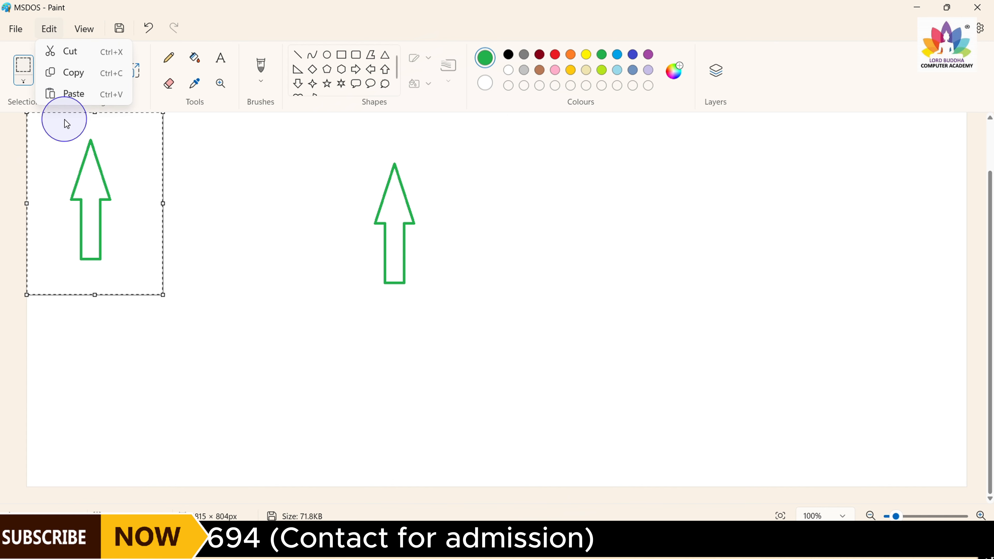
pyautogui.click(68, 103)
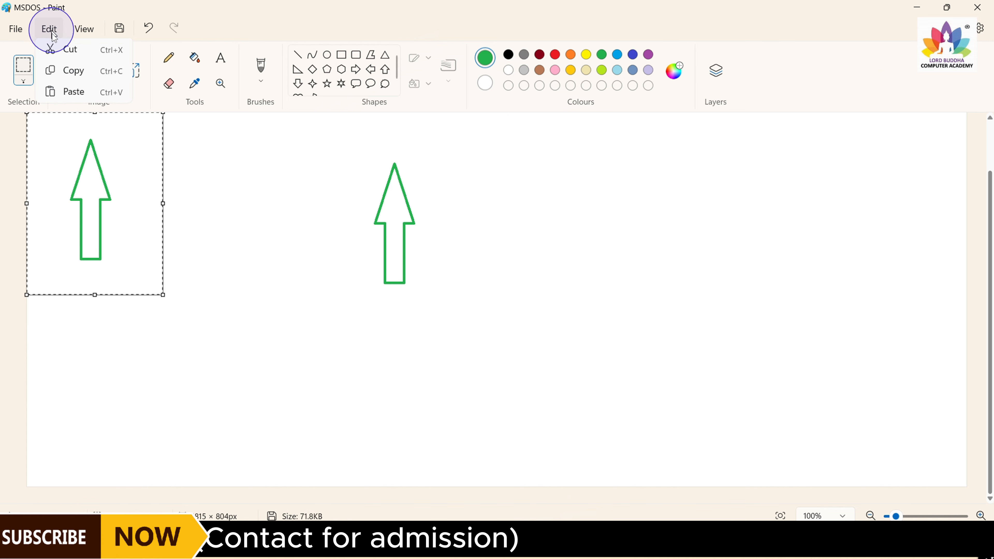
pyautogui.click(62, 92)
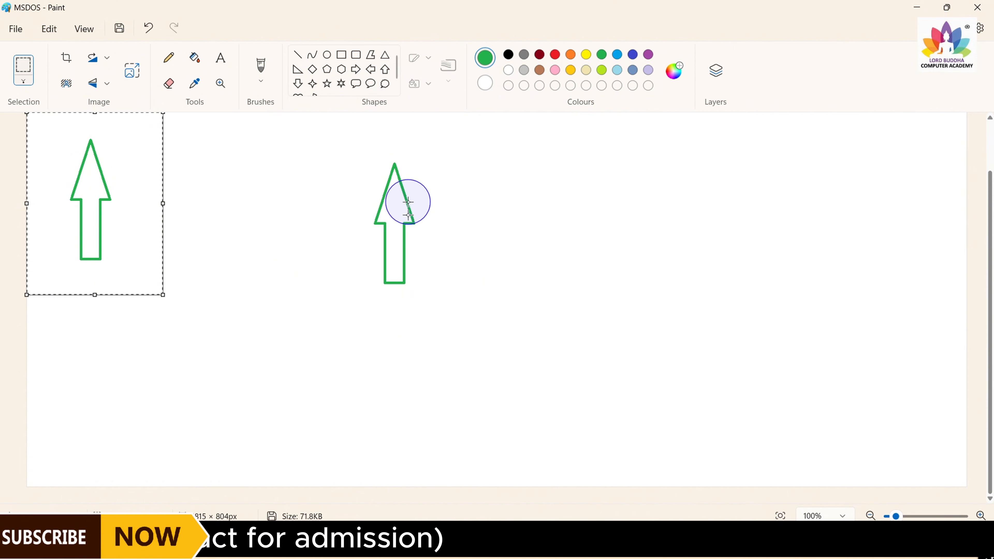
pyautogui.moveTo(134, 227); pyautogui.dragTo(599, 279)
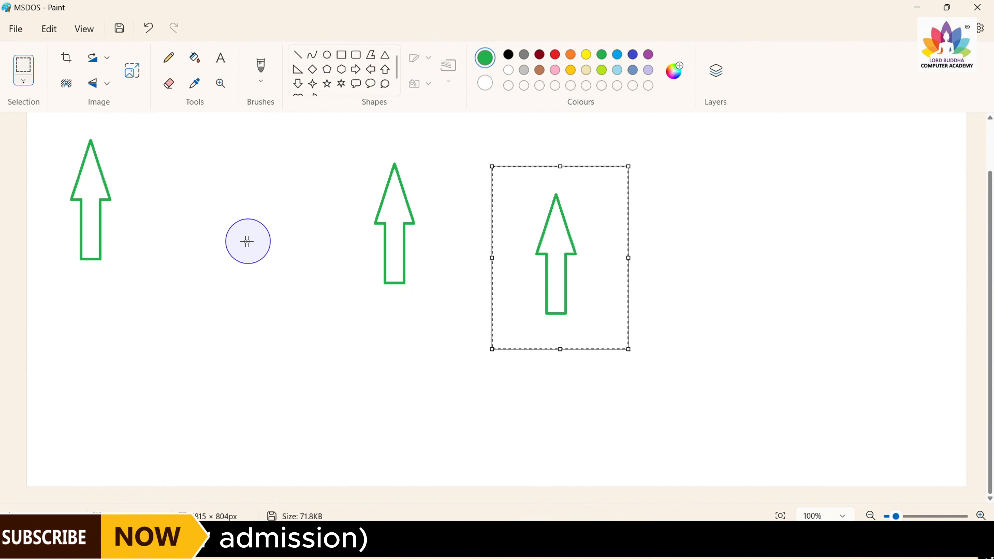
# Step: Select the pasted arrow remaining at the canvas's left edge and move it down and right, keeping it left of the original arrow
pyautogui.moveTo(89, 200); pyautogui.dragTo(160, 233)
pyautogui.moveTo(61, 130)
pyautogui.mouseDown()
pyautogui.moveTo(141, 301)
pyautogui.moveTo(152, 290)
pyautogui.mouseUp()
pyautogui.moveTo(100, 226); pyautogui.dragTo(253, 267)
pyautogui.click(200, 179)
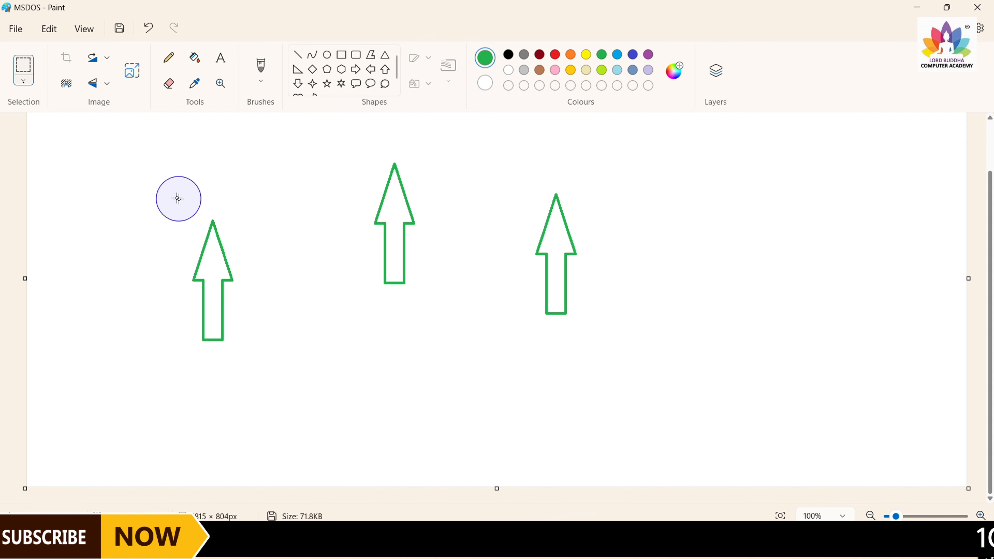
# Step: Copy and paste the leftmost arrow, placing the new copy just to its left
pyautogui.moveTo(172, 196); pyautogui.dragTo(245, 361)
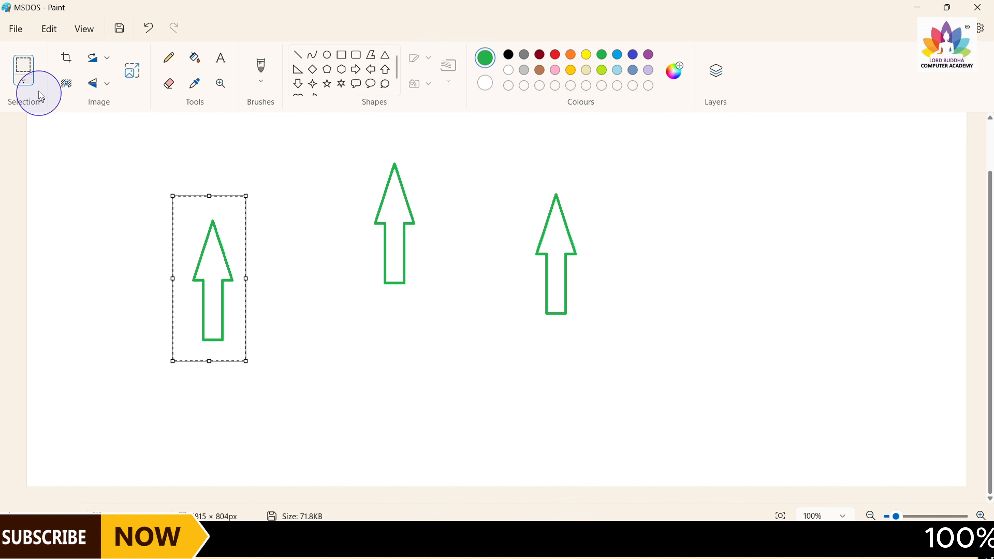
pyautogui.click(46, 33)
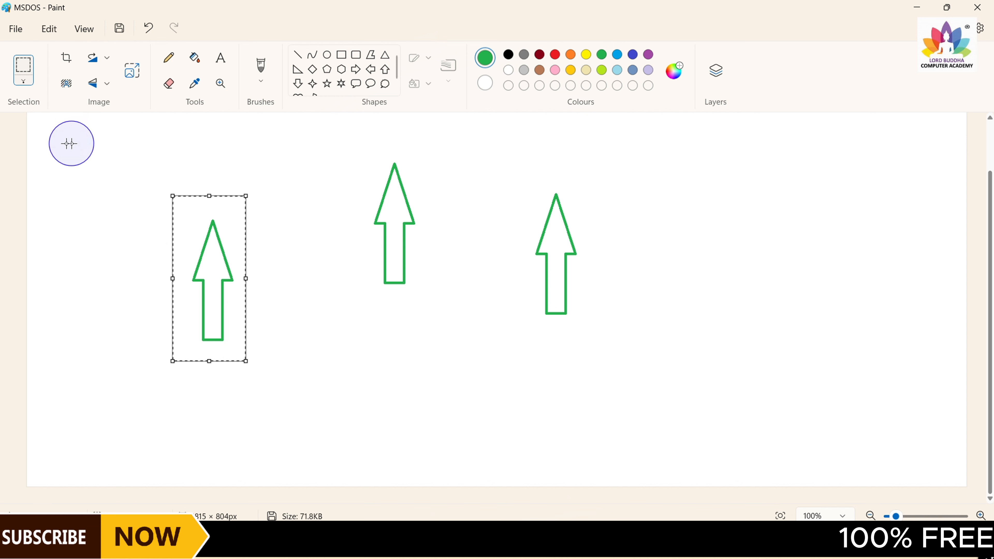
pyautogui.click(47, 34)
pyautogui.click(89, 102)
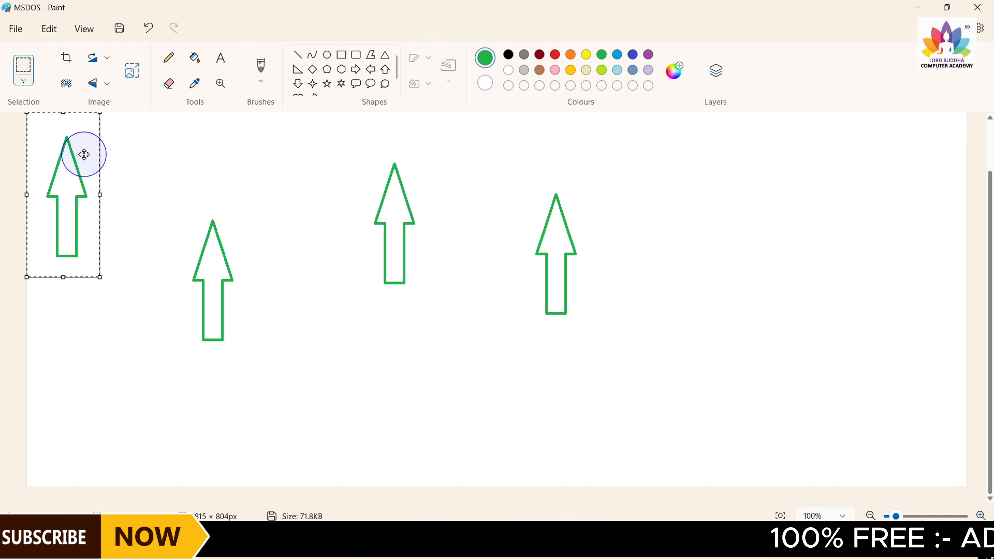
pyautogui.moveTo(84, 149); pyautogui.dragTo(148, 255)
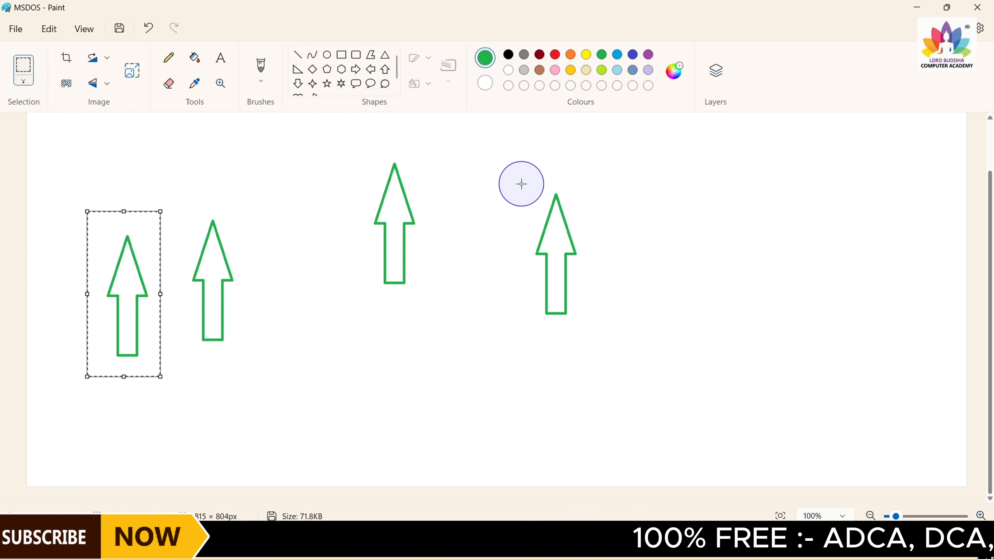
# Step: Rotate the rightmost arrow right 90° and place its tail against the base of the original arrow
pyautogui.moveTo(524, 175); pyautogui.dragTo(593, 332)
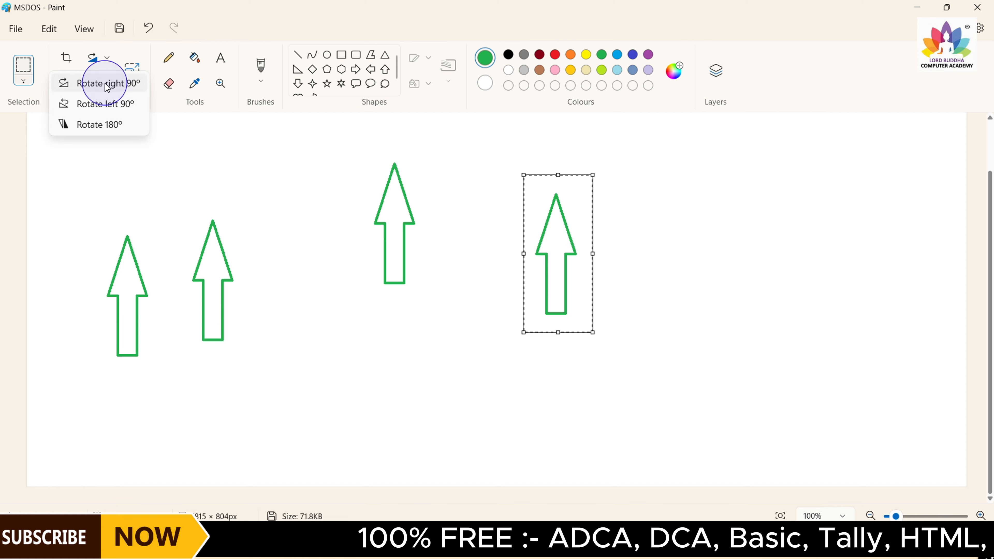
pyautogui.click(122, 86)
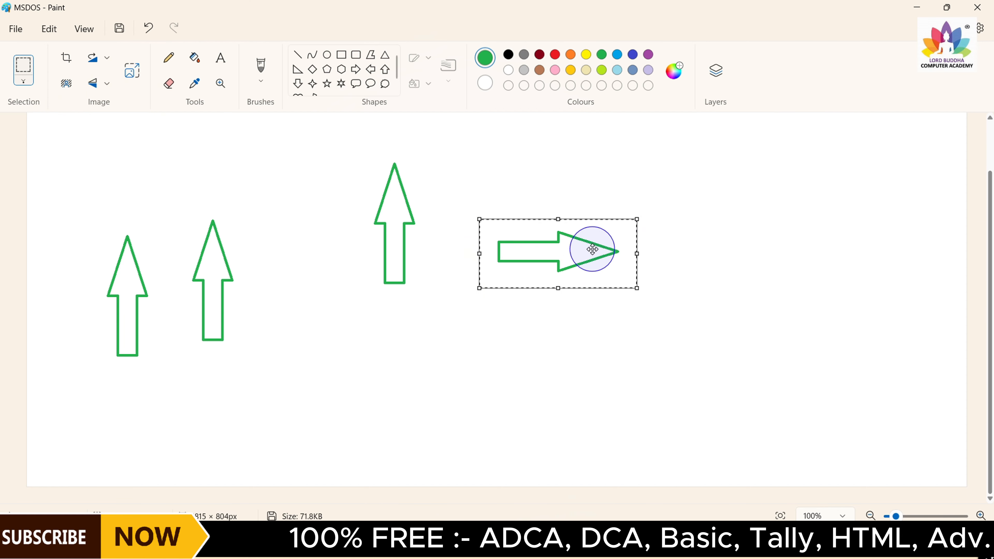
pyautogui.moveTo(576, 257); pyautogui.dragTo(484, 297)
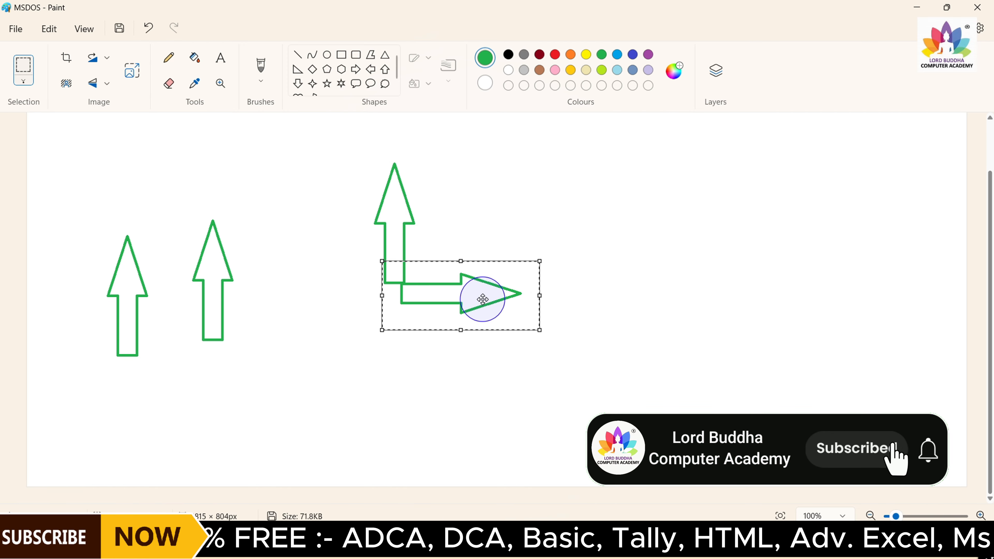
# Step: Rotate the arrow nearest the joined pair left 90° and place its tail against the base of the upright arrow, pointing left
pyautogui.moveTo(184, 203); pyautogui.dragTo(248, 366)
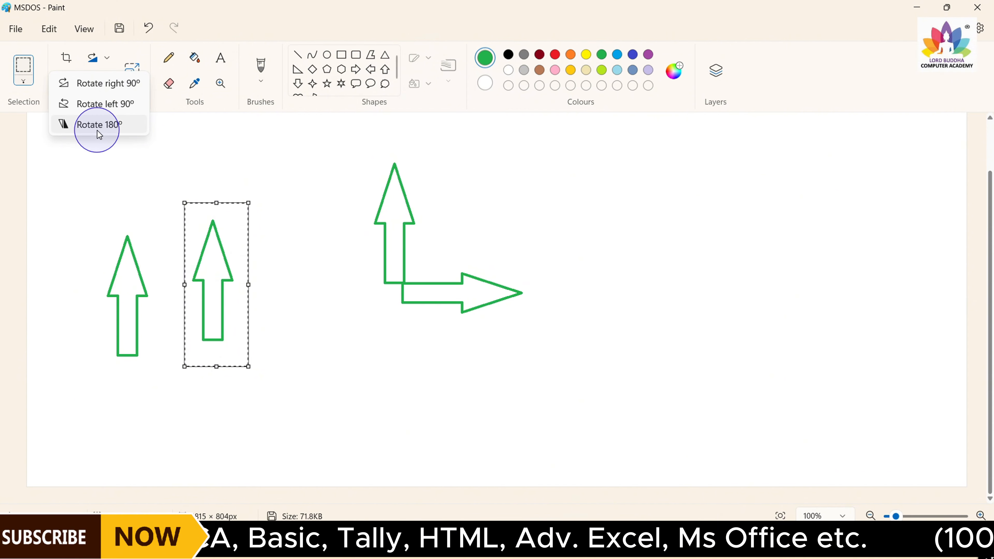
pyautogui.click(105, 101)
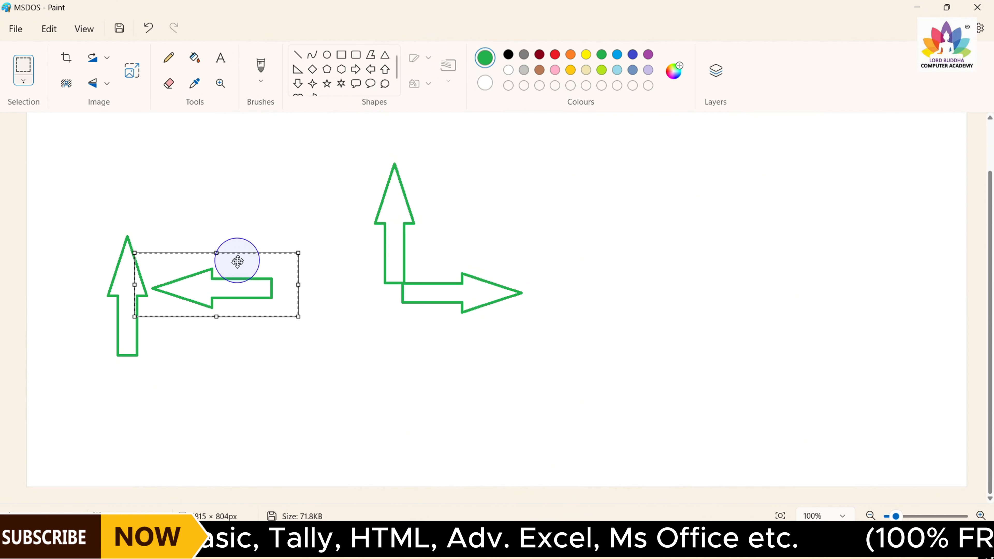
pyautogui.moveTo(238, 261); pyautogui.dragTo(348, 268)
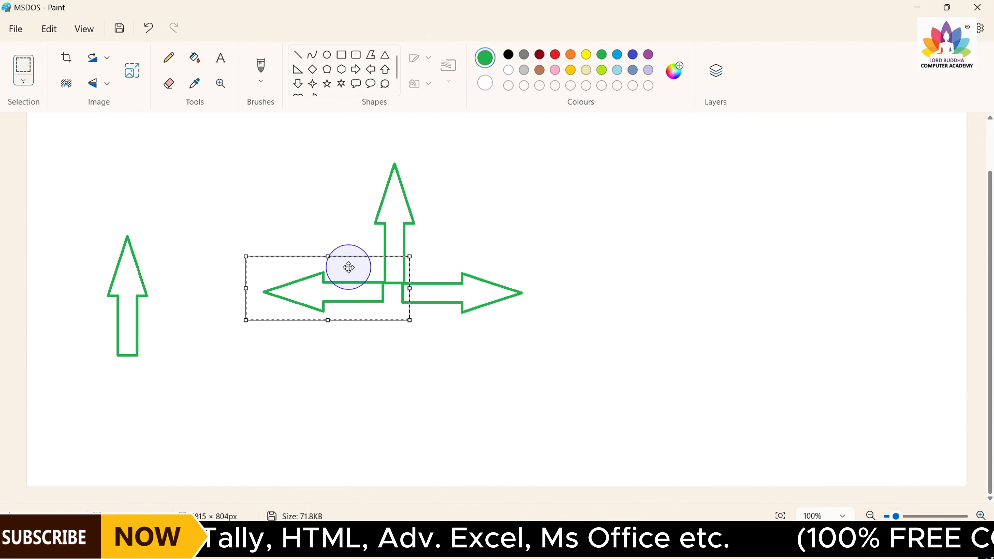
# Step: Rotate the remaining separate arrow 180° and move it beneath the joined arrows to complete the four-way cross
pyautogui.moveTo(88, 219); pyautogui.dragTo(183, 376)
pyautogui.click(107, 58)
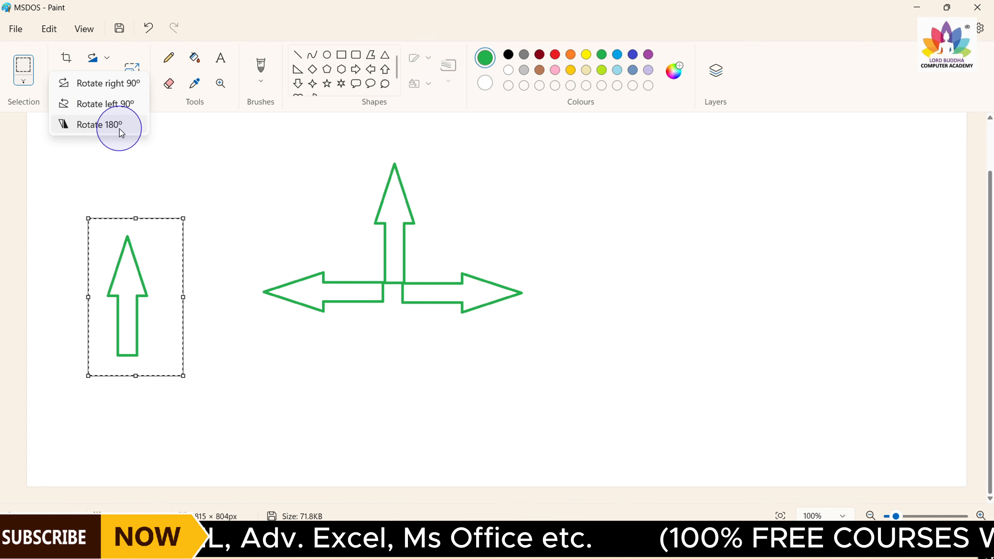
pyautogui.click(104, 124)
pyautogui.moveTo(144, 275)
pyautogui.mouseDown()
pyautogui.moveTo(340, 397)
pyautogui.moveTo(408, 345)
pyautogui.moveTo(394, 335)
pyautogui.mouseUp()
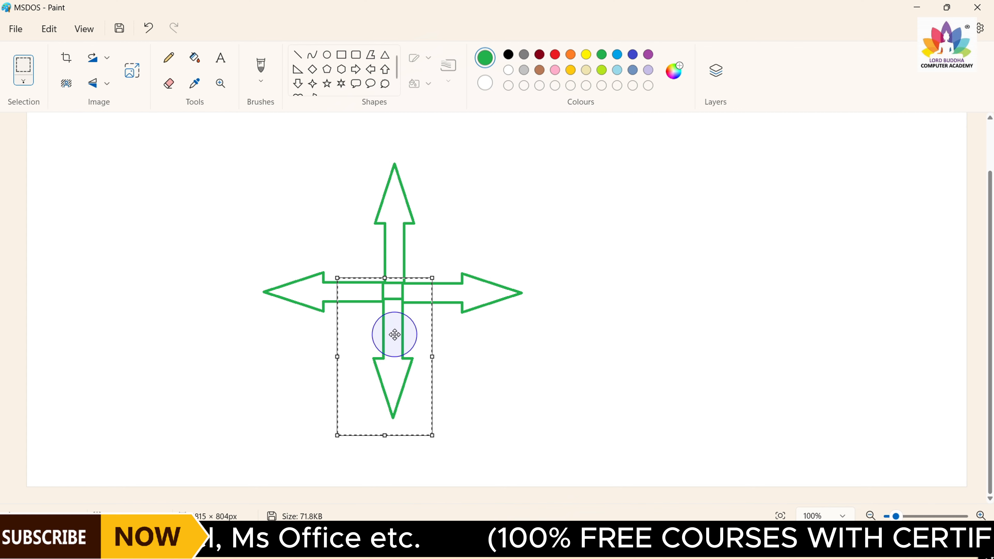
# Step: Handwrite the compass letters N, S, E and W with the Pencil at the tips of the four arrows
pyautogui.click(166, 60)
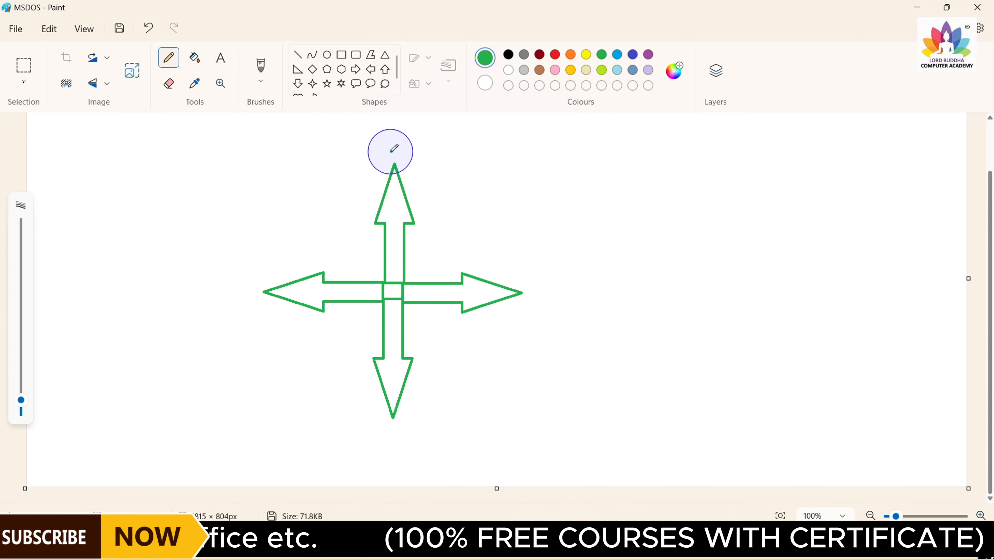
pyautogui.moveTo(385, 160)
pyautogui.mouseDown()
pyautogui.moveTo(412, 170)
pyautogui.moveTo(429, 133)
pyautogui.mouseUp()
pyautogui.moveTo(407, 428)
pyautogui.mouseDown()
pyautogui.moveTo(393, 457)
pyautogui.moveTo(408, 469)
pyautogui.moveTo(369, 468)
pyautogui.mouseUp()
pyautogui.moveTo(531, 272)
pyautogui.mouseDown()
pyautogui.moveTo(539, 327)
pyautogui.moveTo(588, 293)
pyautogui.moveTo(574, 274)
pyautogui.mouseUp()
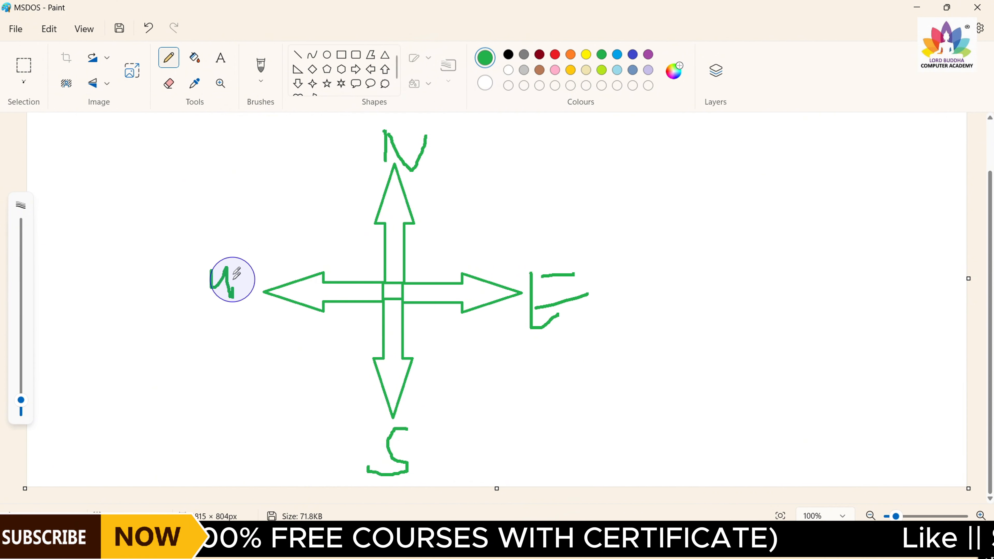
pyautogui.moveTo(232, 280); pyautogui.dragTo(233, 220)
pyautogui.moveTo(212, 268); pyautogui.dragTo(211, 196)
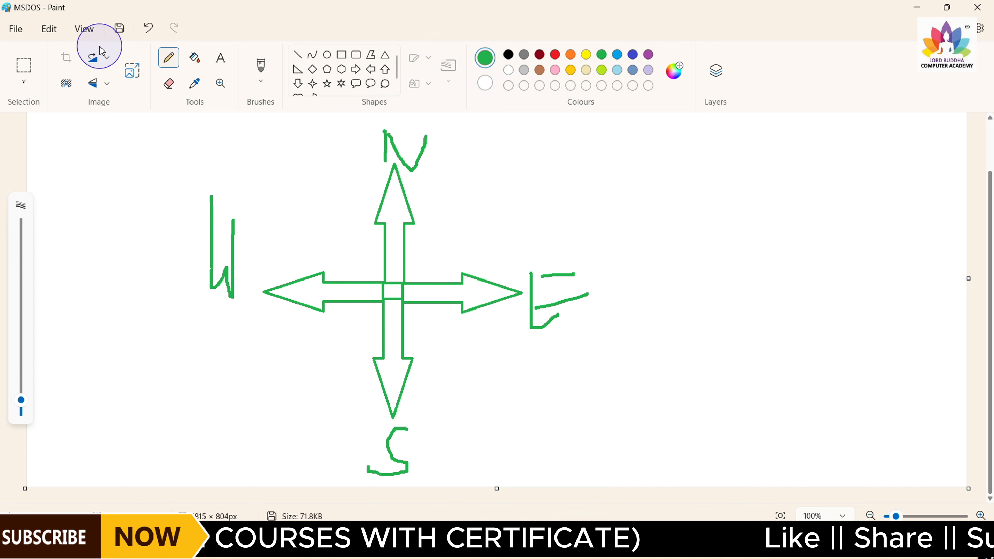
pyautogui.click(109, 87)
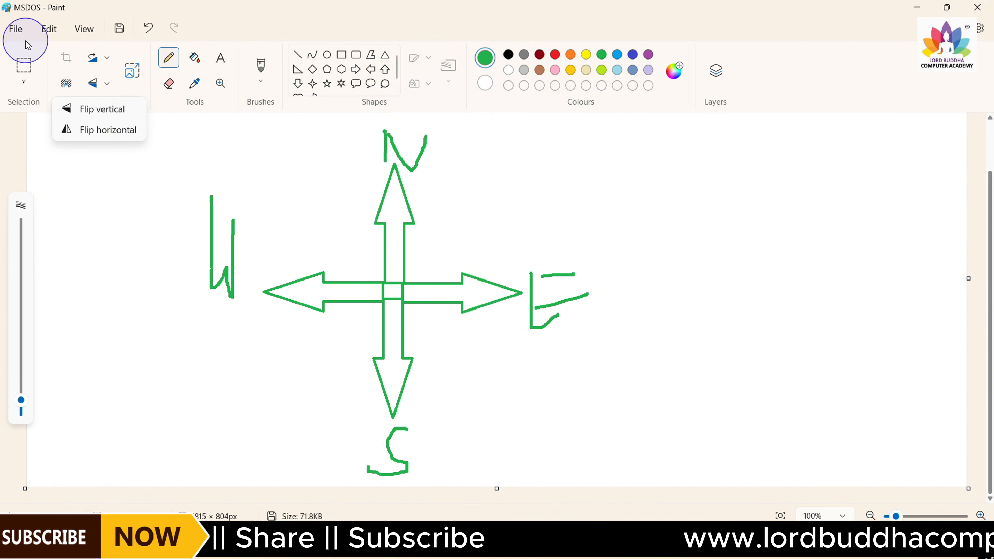
pyautogui.click(11, 28)
pyautogui.click(14, 29)
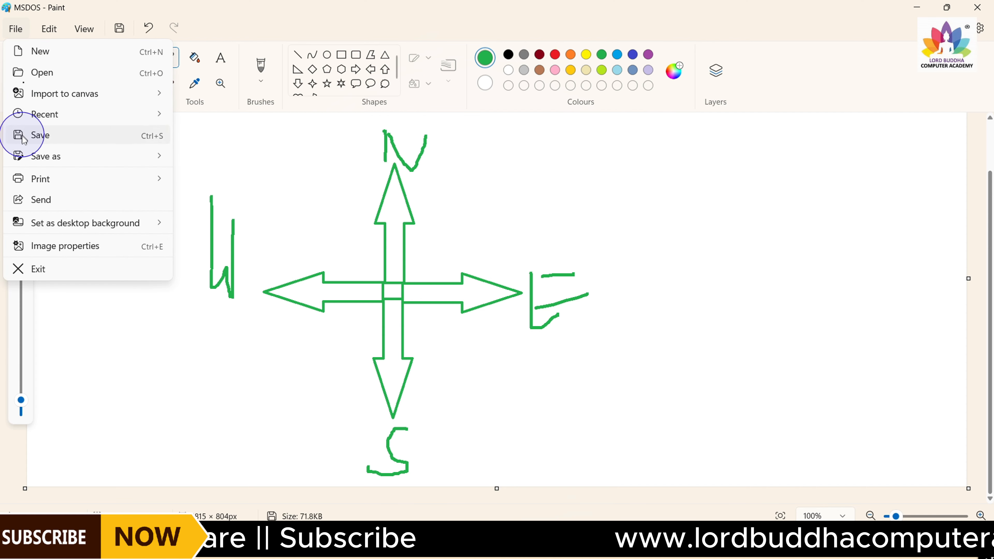
pyautogui.click(53, 29)
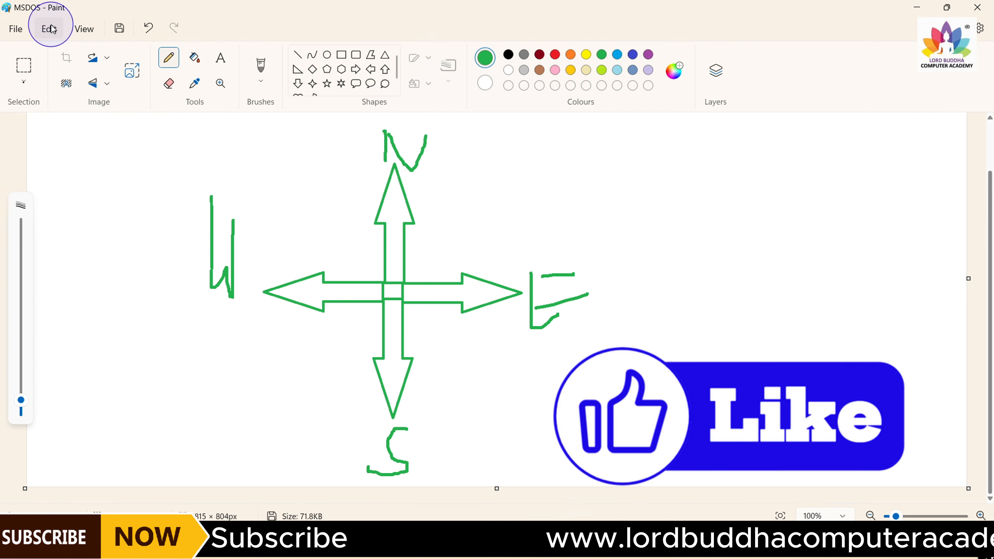
pyautogui.click(53, 29)
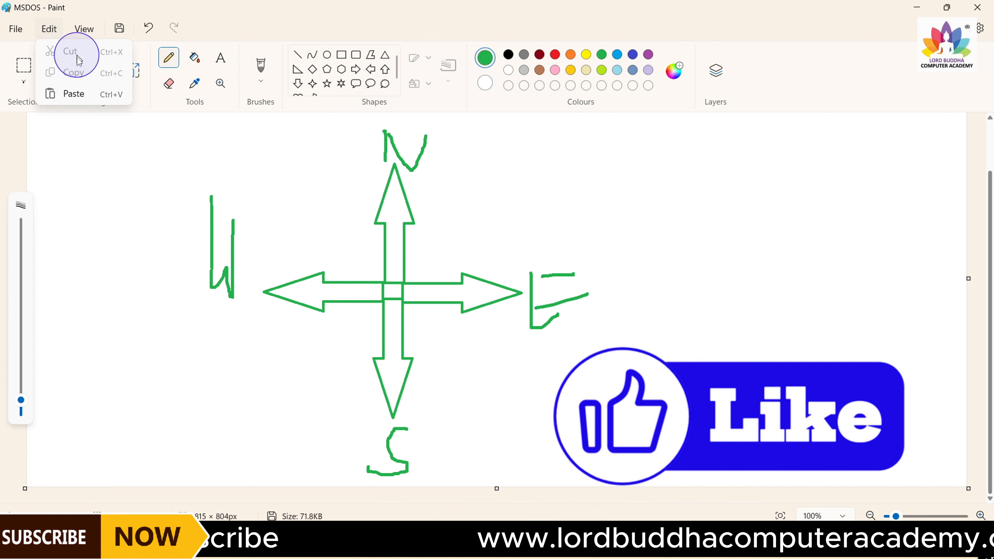
pyautogui.click(83, 29)
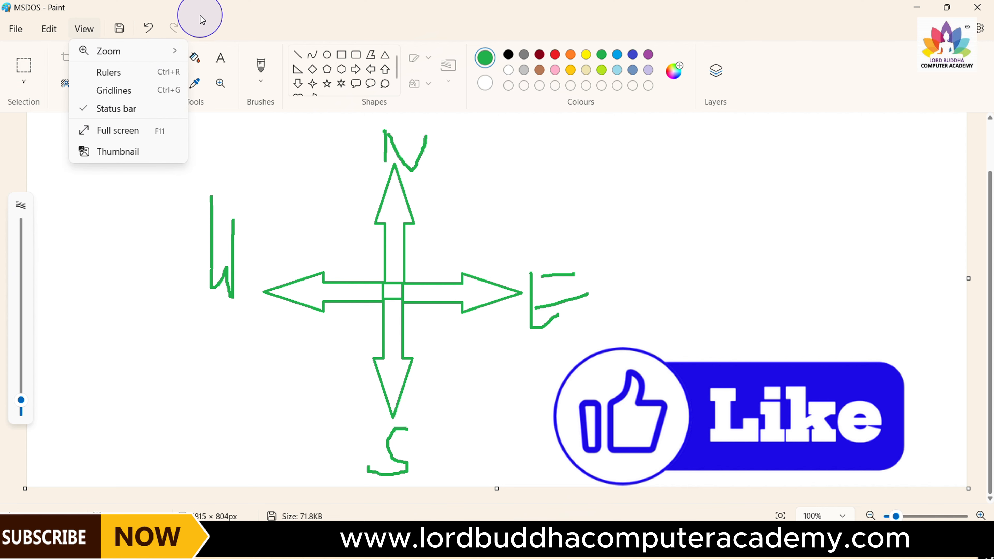
pyautogui.click(16, 29)
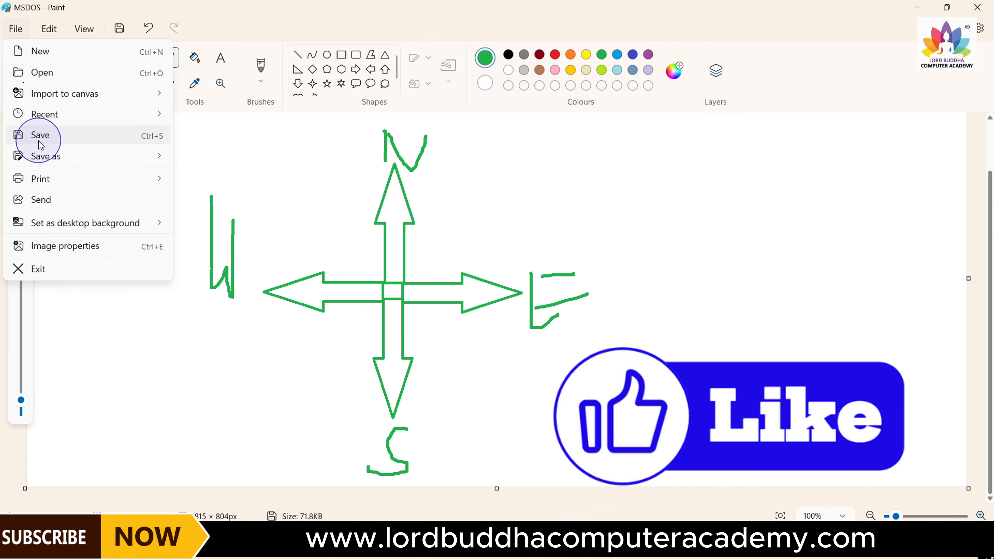
pyautogui.click(225, 231)
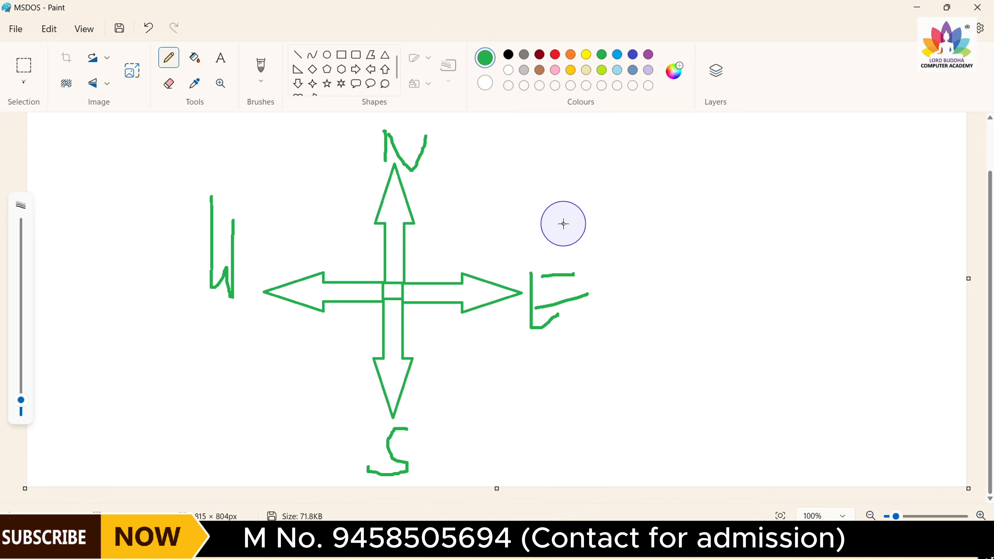
# Step: Clear the whole canvas and draw a large circle near its centre with a turquoise outline
pyautogui.hotkey('ctrl', 'a')
pyautogui.press('Delete')
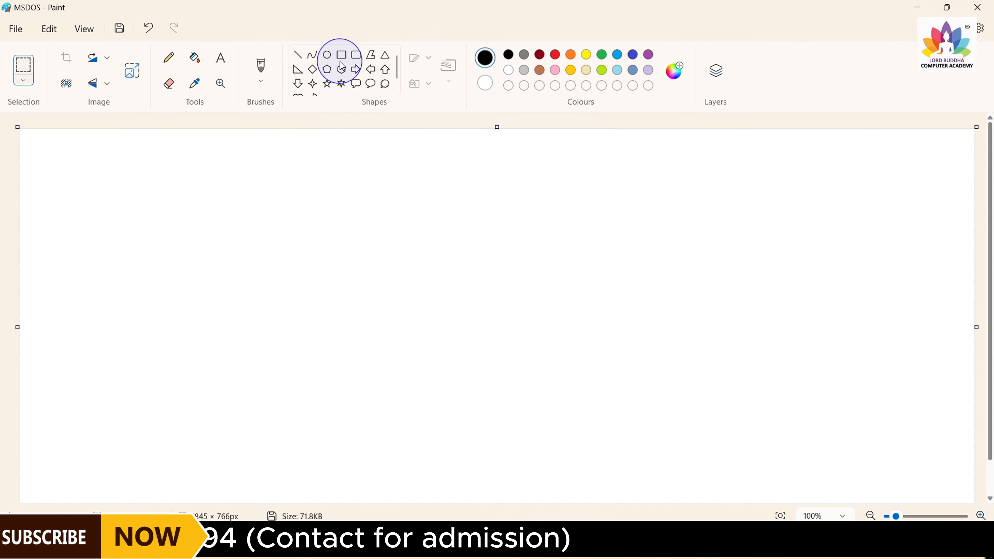
pyautogui.click(326, 59)
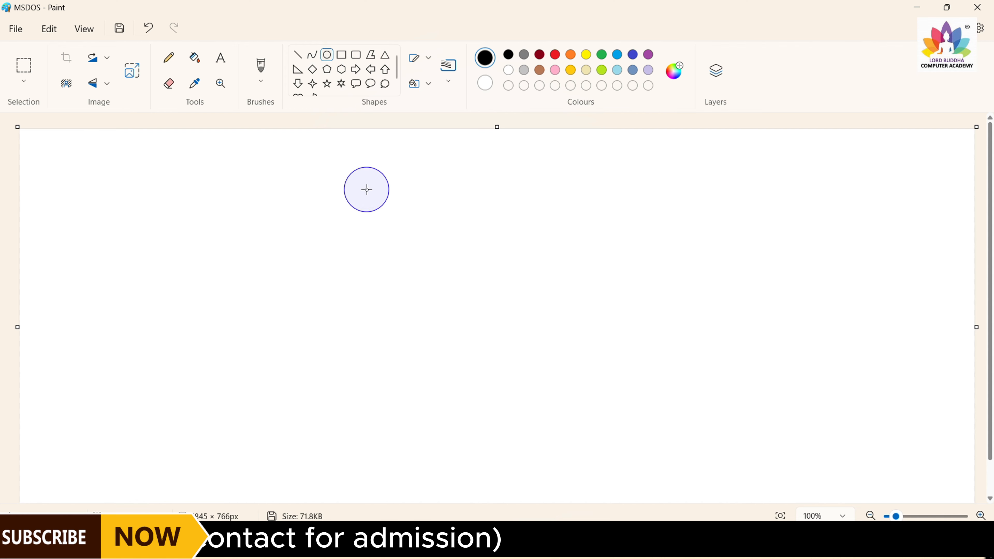
pyautogui.moveTo(340, 216); pyautogui.dragTo(526, 400)
pyautogui.click(617, 71)
pyautogui.click(617, 55)
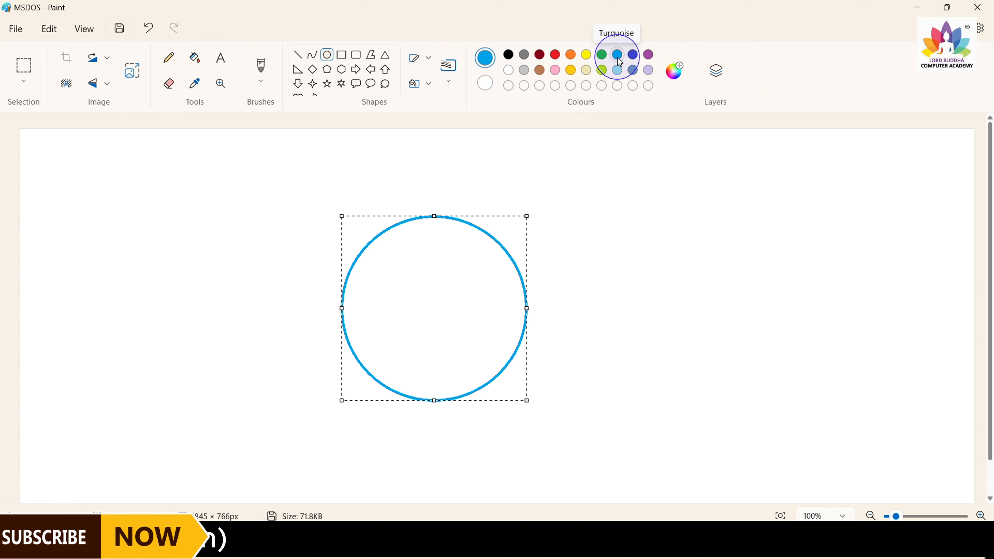
# Step: Draw a small concentric circle inside the large one and fill the ring between them with turquoise
pyautogui.click(328, 57)
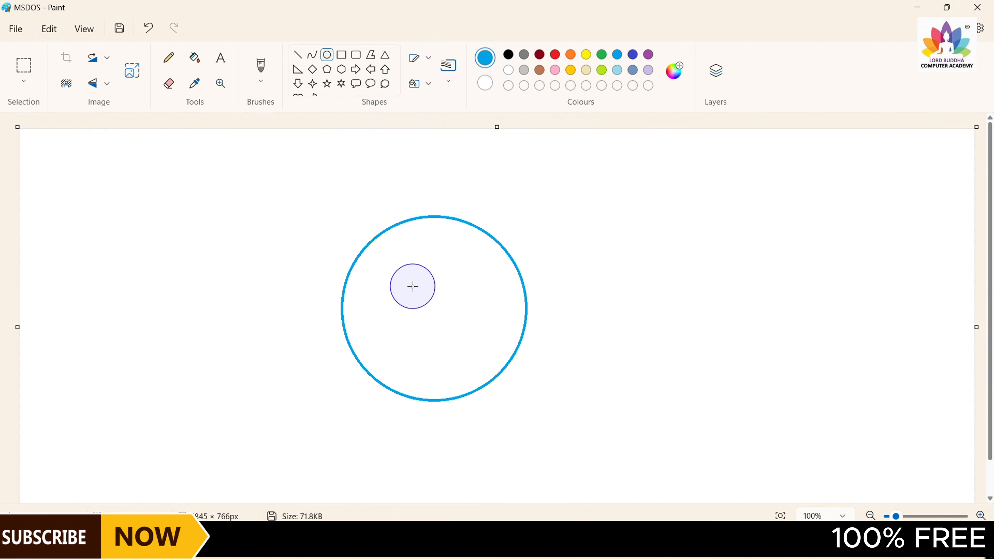
pyautogui.moveTo(413, 285); pyautogui.dragTo(460, 333)
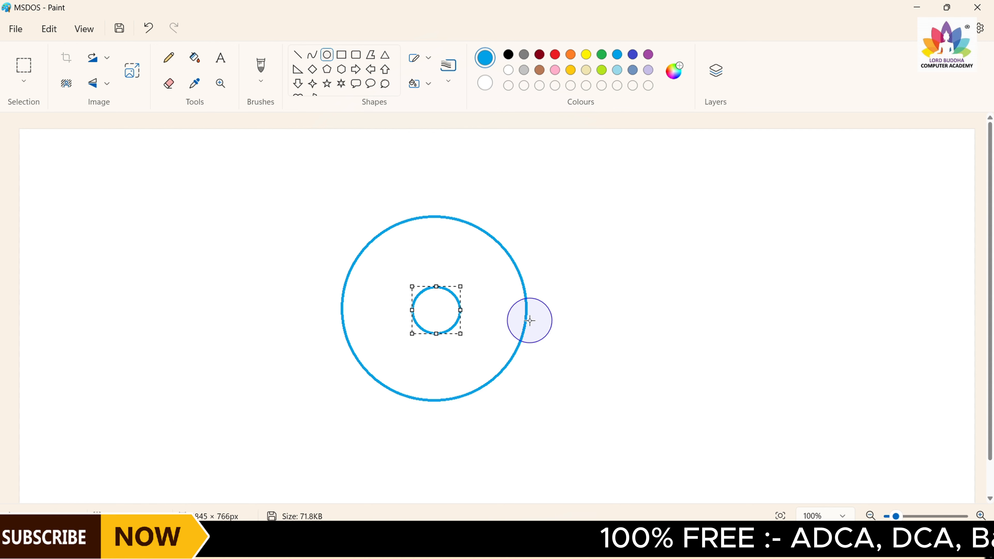
pyautogui.click(477, 271)
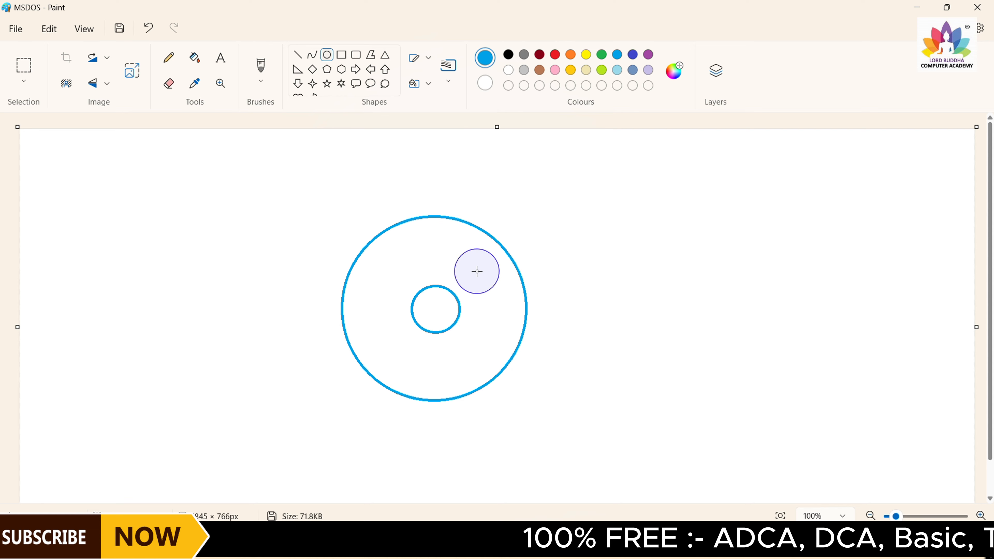
pyautogui.click(203, 61)
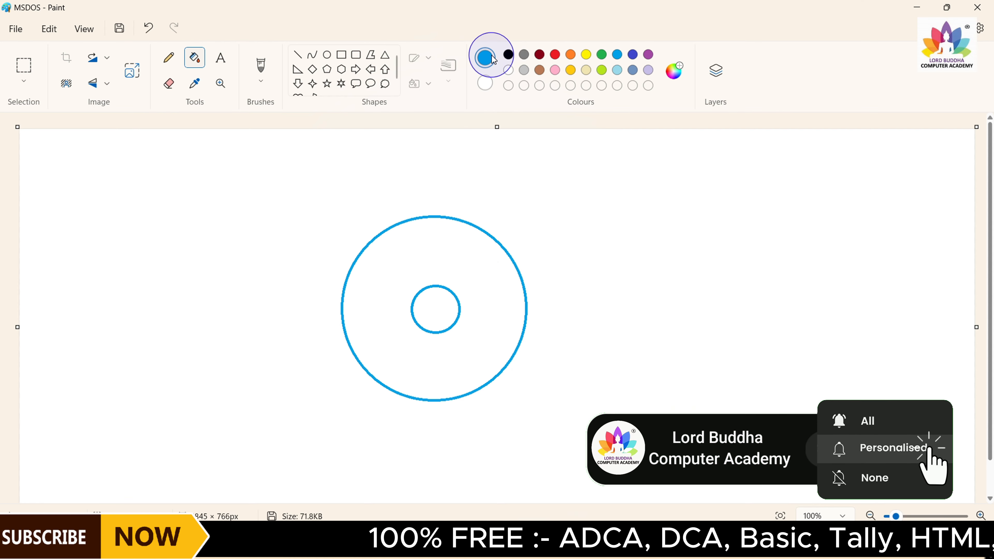
pyautogui.click(429, 254)
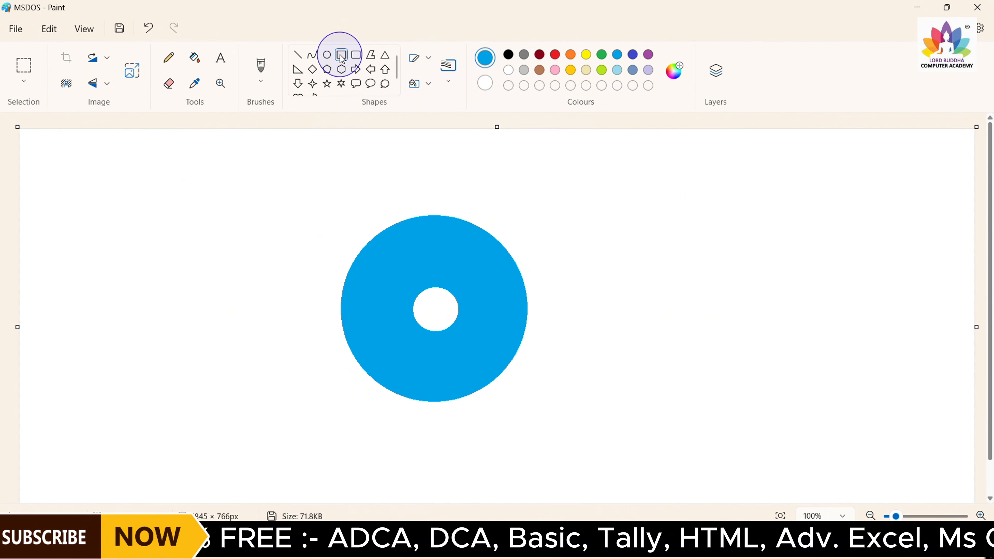
# Step: Draw a narrow vertical rectangle from the central hole down past the ring's lower edge and set its outline to white
pyautogui.moveTo(426, 318); pyautogui.dragTo(443, 407)
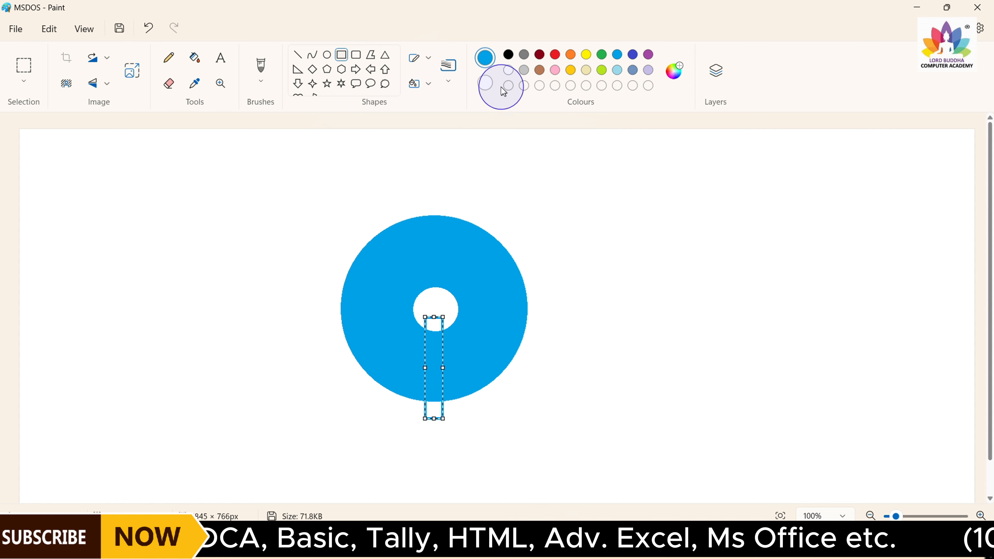
pyautogui.click(508, 70)
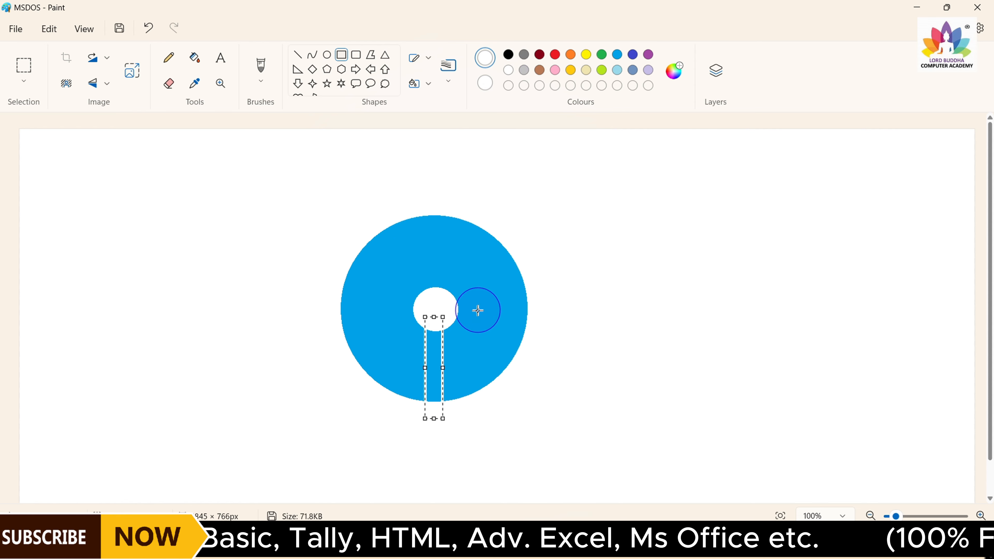